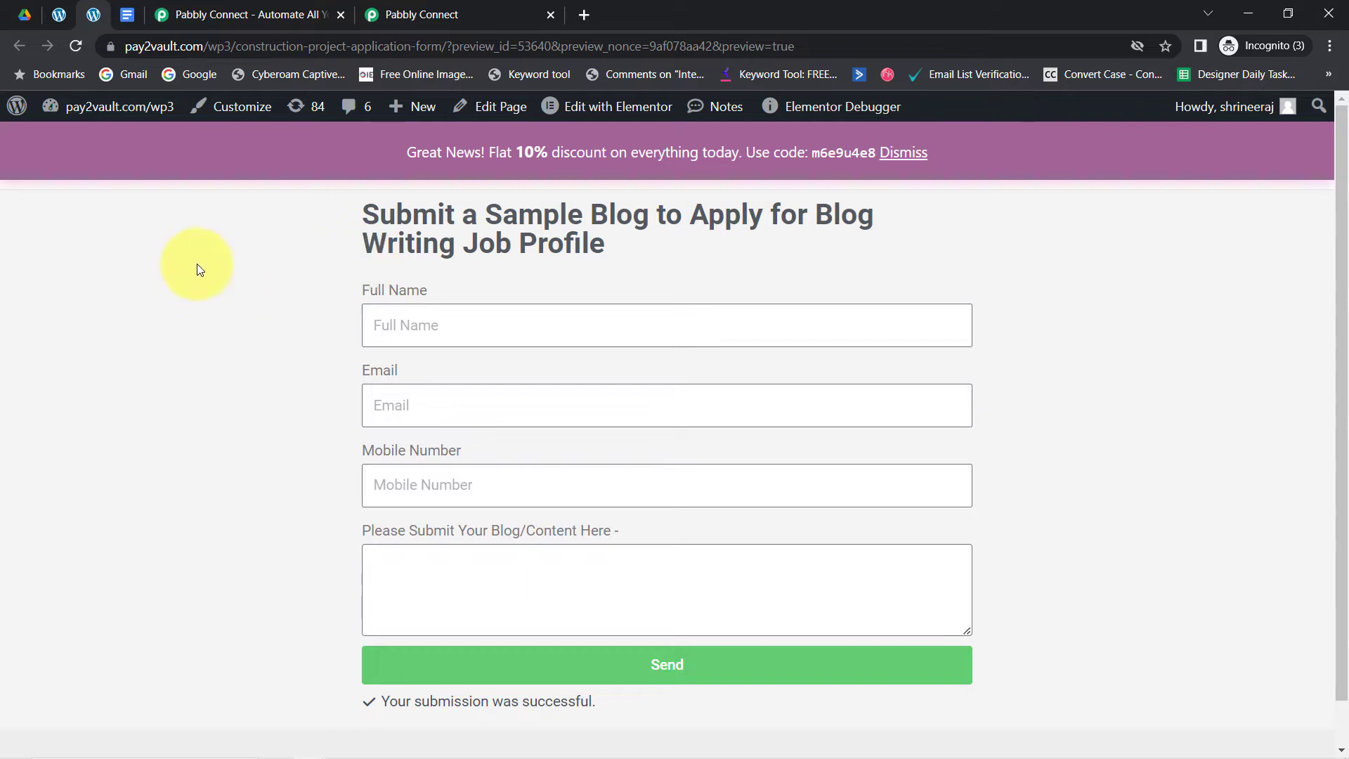
Step: Look over the Google Docs home page, the blog submission form, and the Pabbly Connect landing page and dashboard
{"action": "left_click", "coordinate": [124, 21]}
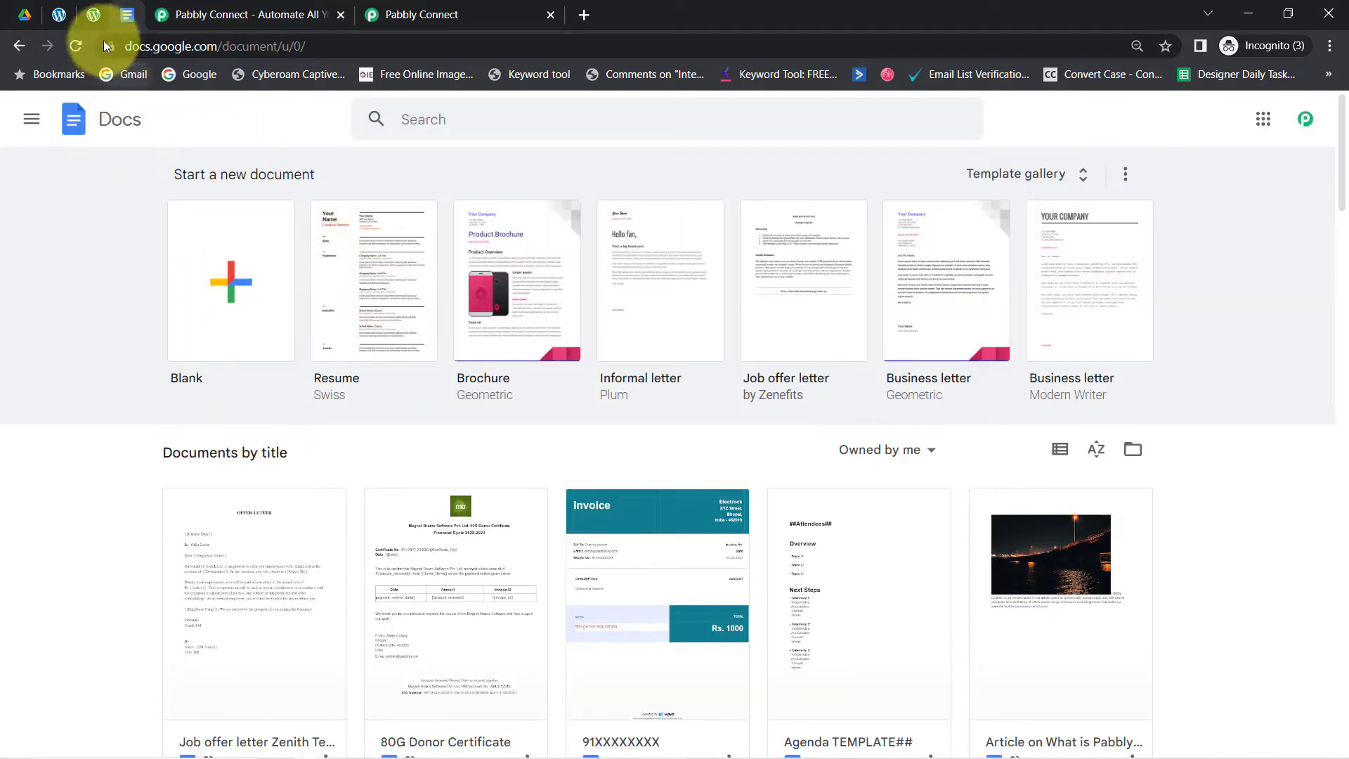
{"action": "left_click", "coordinate": [94, 15]}
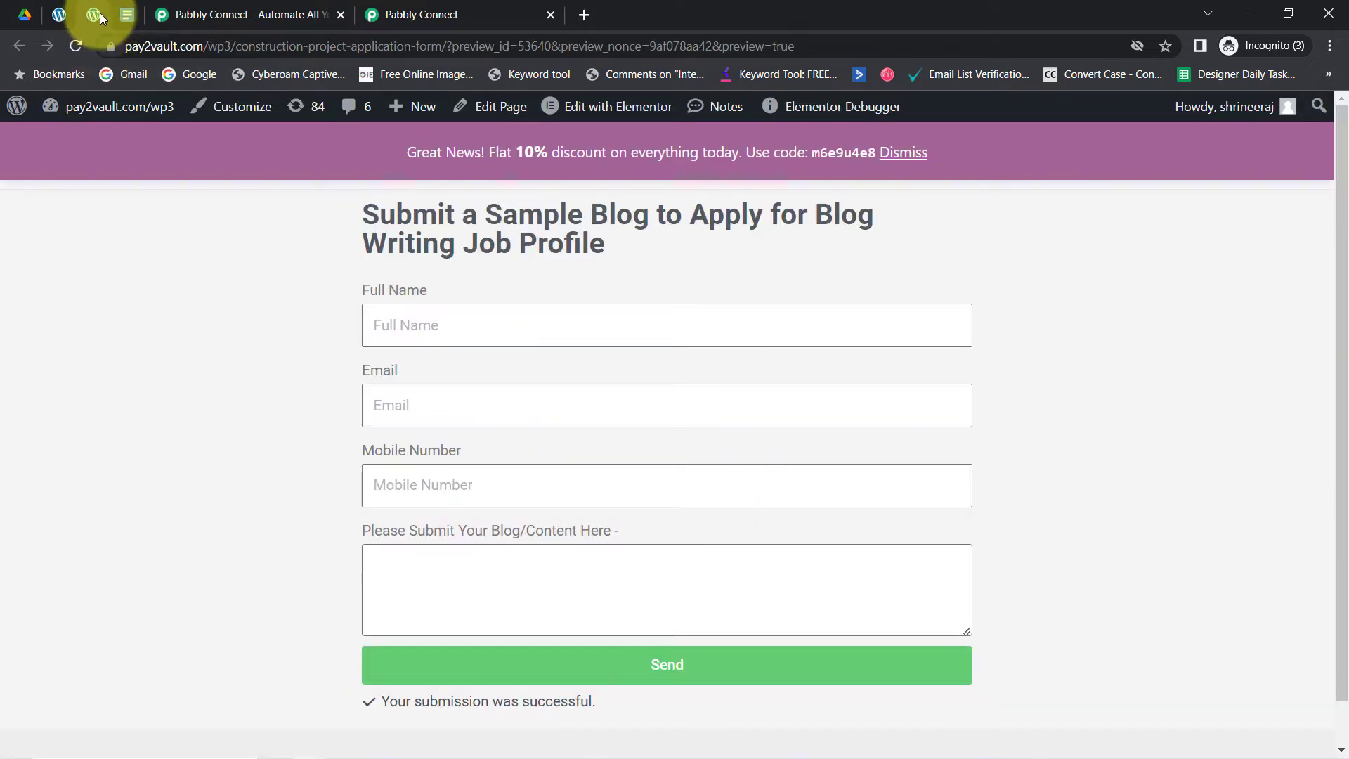
{"action": "left_click", "coordinate": [288, 18]}
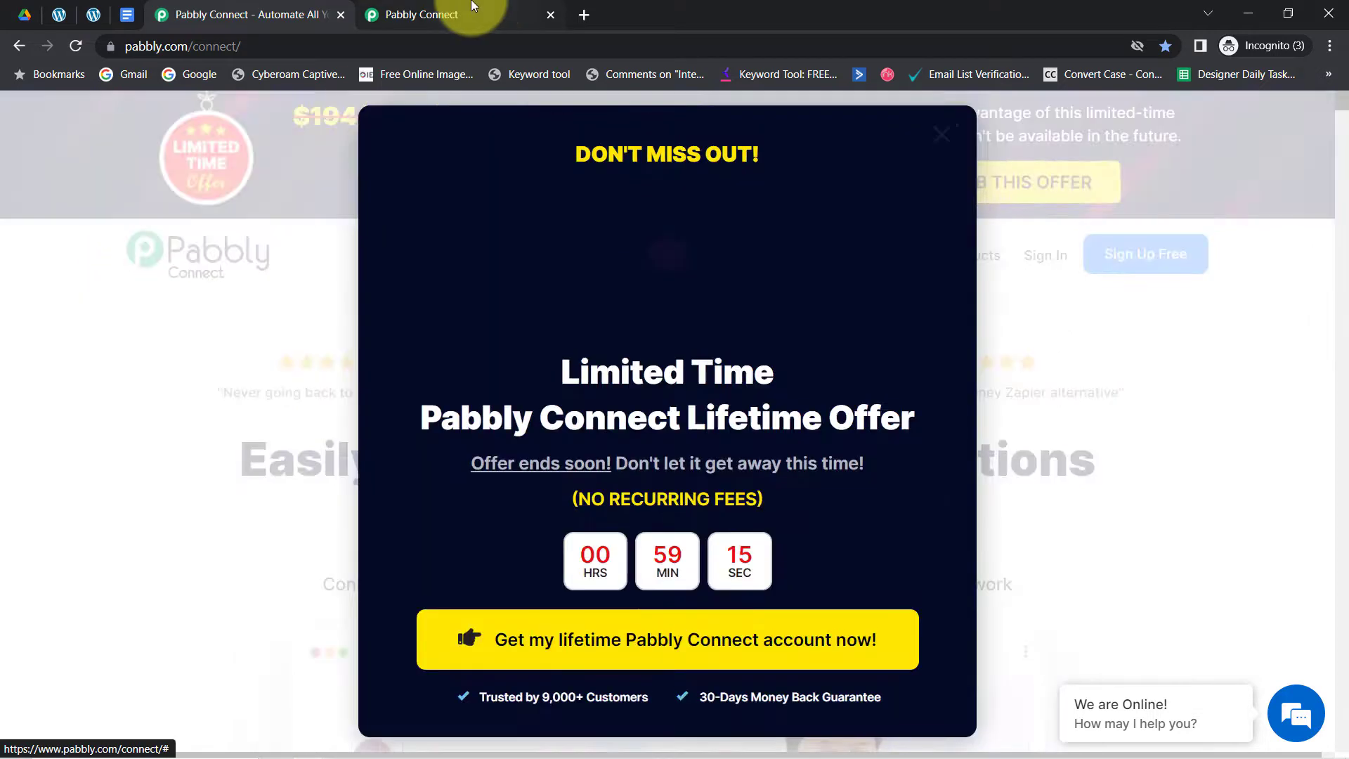
{"action": "left_click", "coordinate": [472, 6]}
{"action": "left_click_drag", "start_coordinate": [153, 222], "coordinate": [511, 272]}
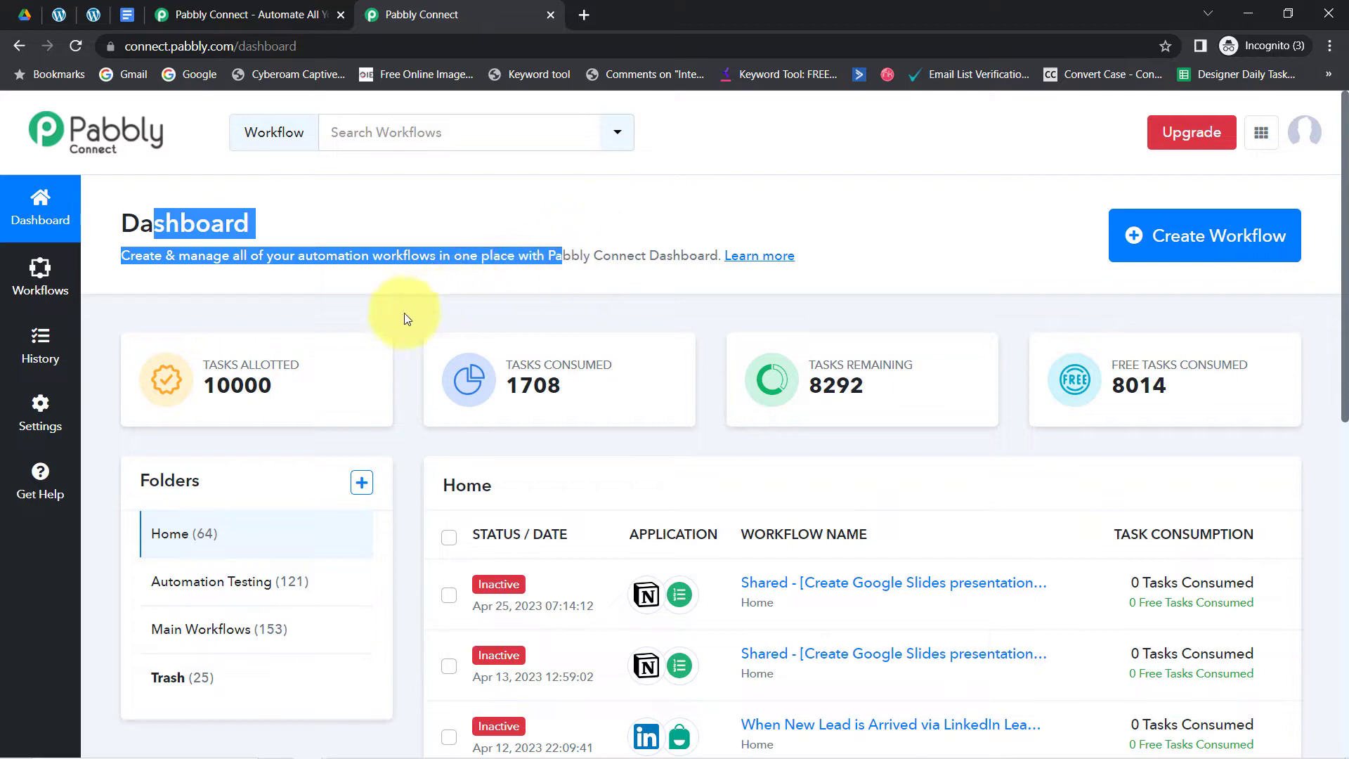
{"action": "left_click", "coordinate": [252, 14]}
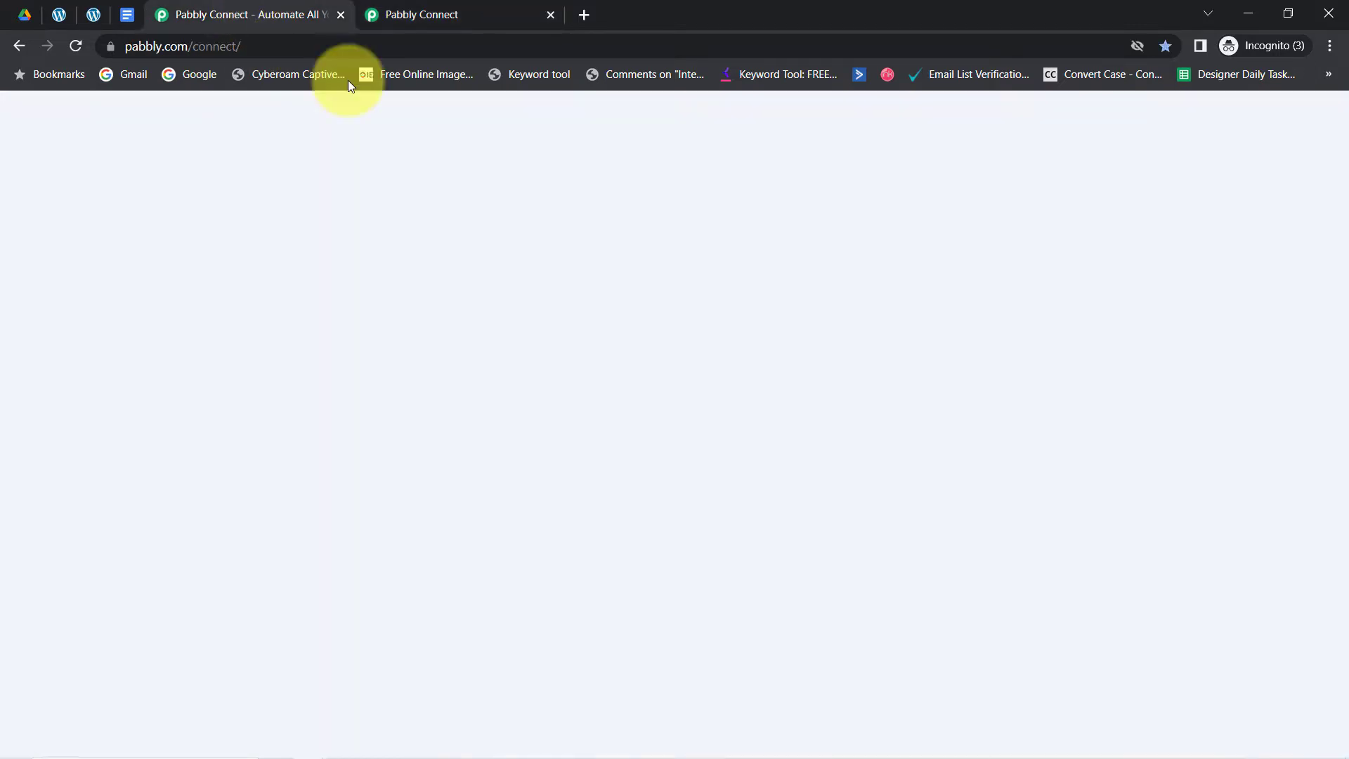
{"action": "left_click", "coordinate": [1100, 248]}
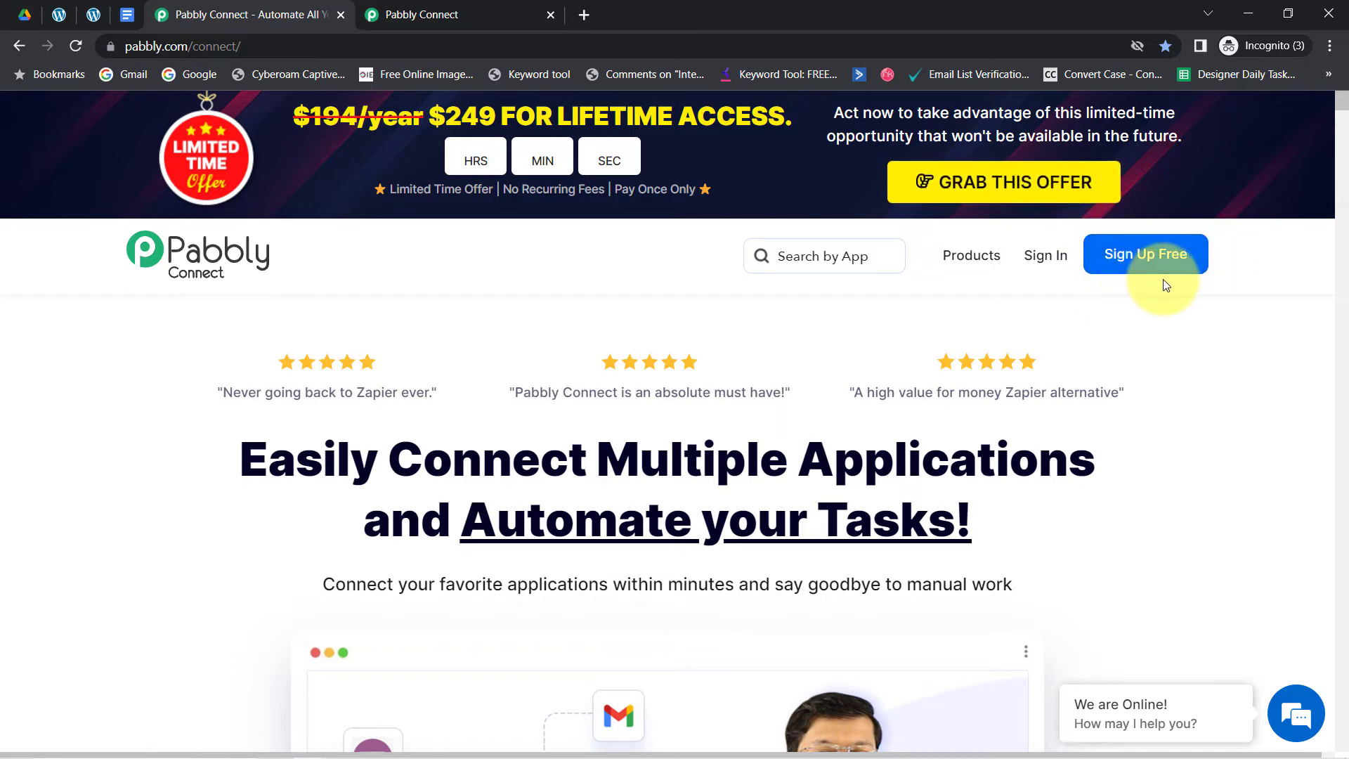
Step: From the Pabbly Connect dashboard, create a workflow named "Add your Form Responses/Content in Google Docs"
{"action": "left_click", "coordinate": [473, 3]}
{"action": "left_click", "coordinate": [449, 234]}
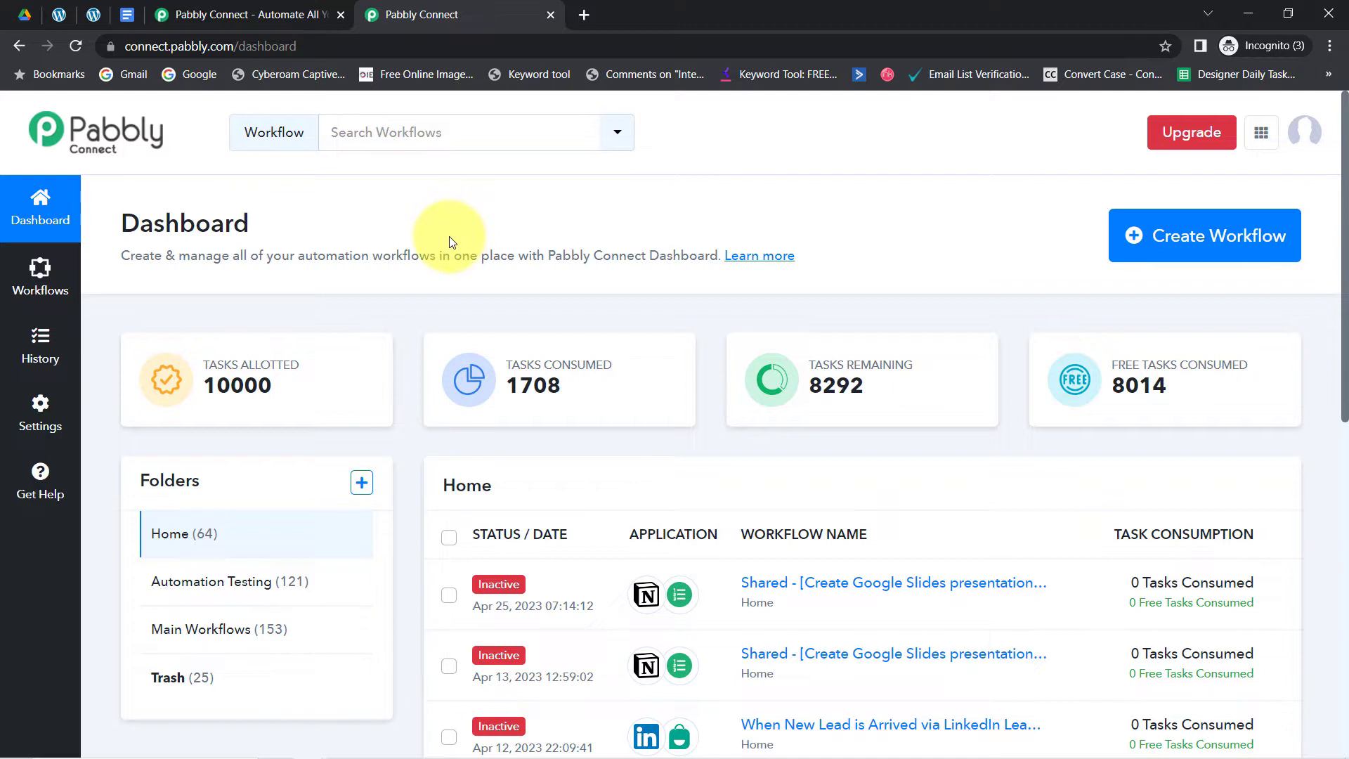
{"action": "left_click_drag", "start_coordinate": [196, 223], "coordinate": [428, 256]}
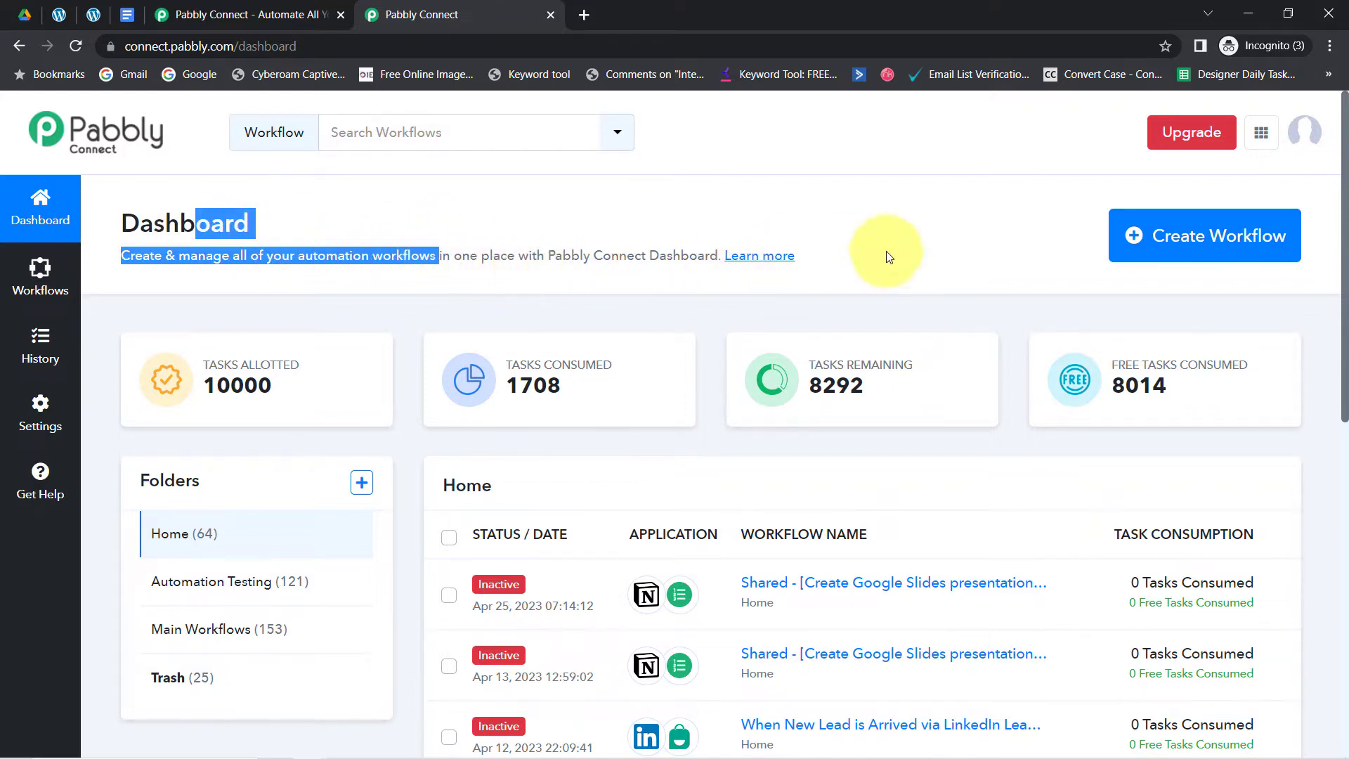
{"action": "left_click", "coordinate": [1185, 251]}
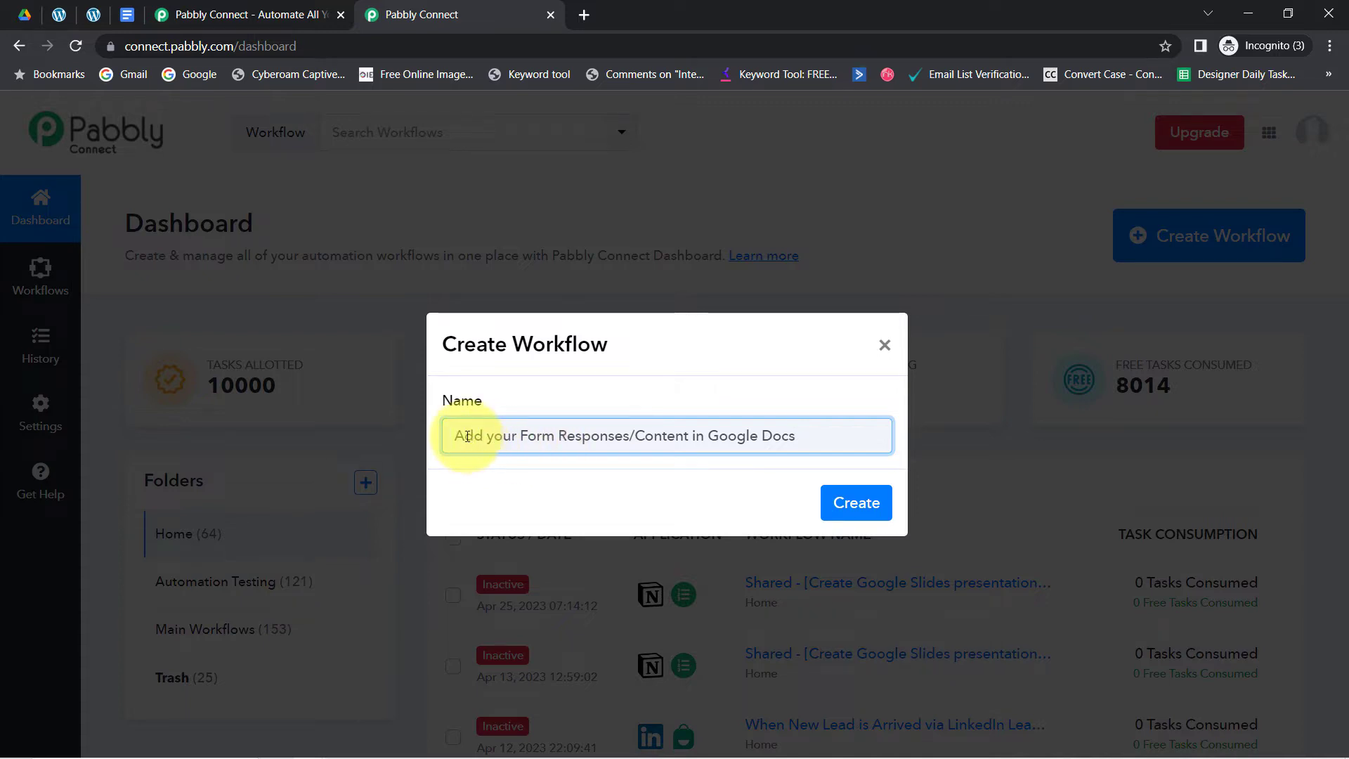
{"action": "left_click_drag", "start_coordinate": [478, 435], "coordinate": [618, 431]}
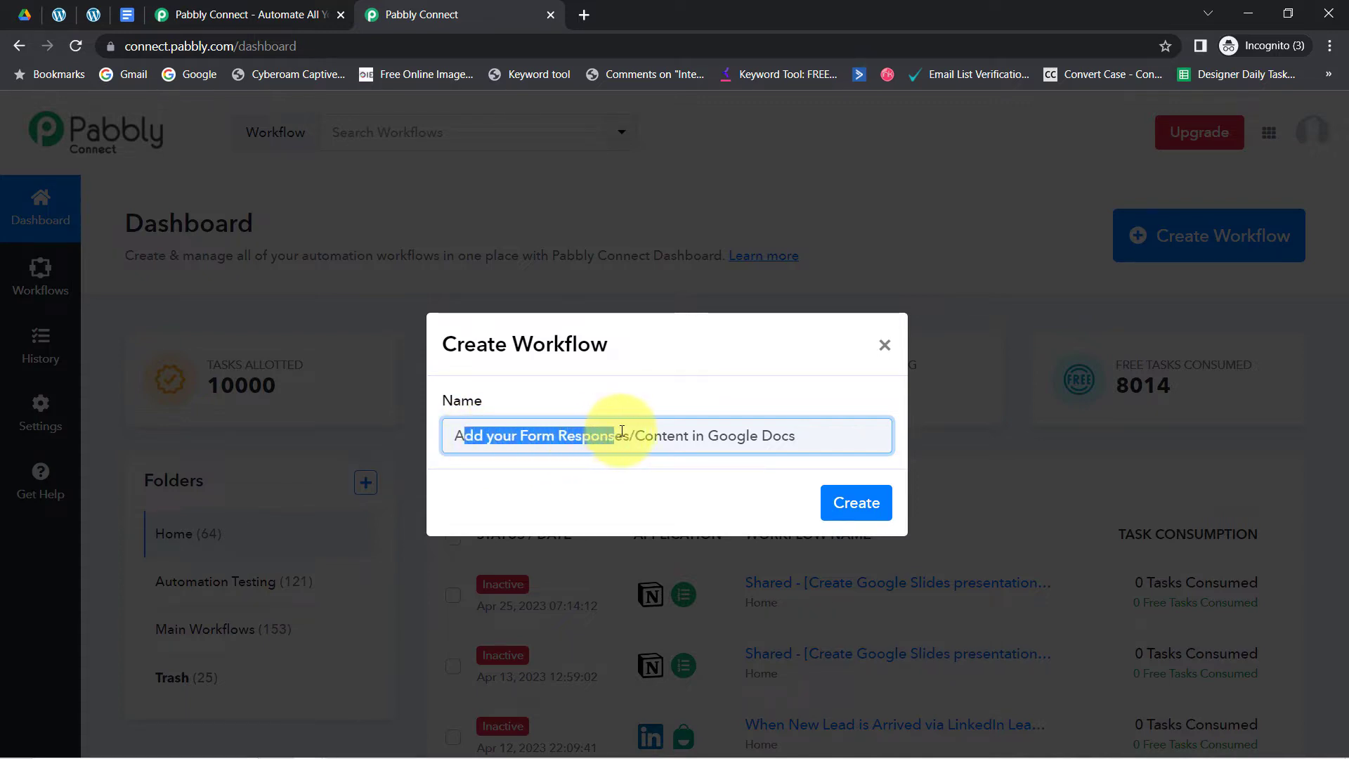
{"action": "left_click", "coordinate": [856, 503]}
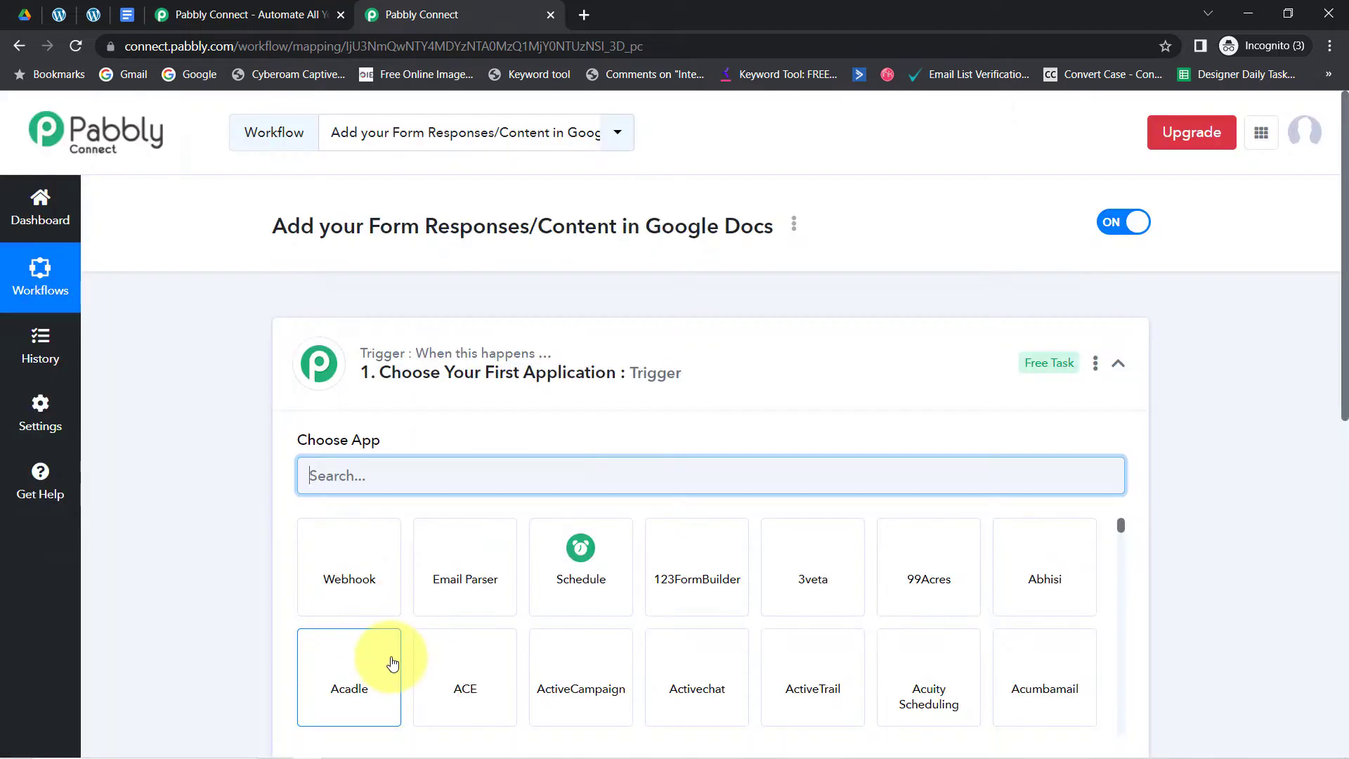
Step: Search for Elementor and choose it as the workflow's trigger application
{"action": "left_click", "coordinate": [407, 376]}
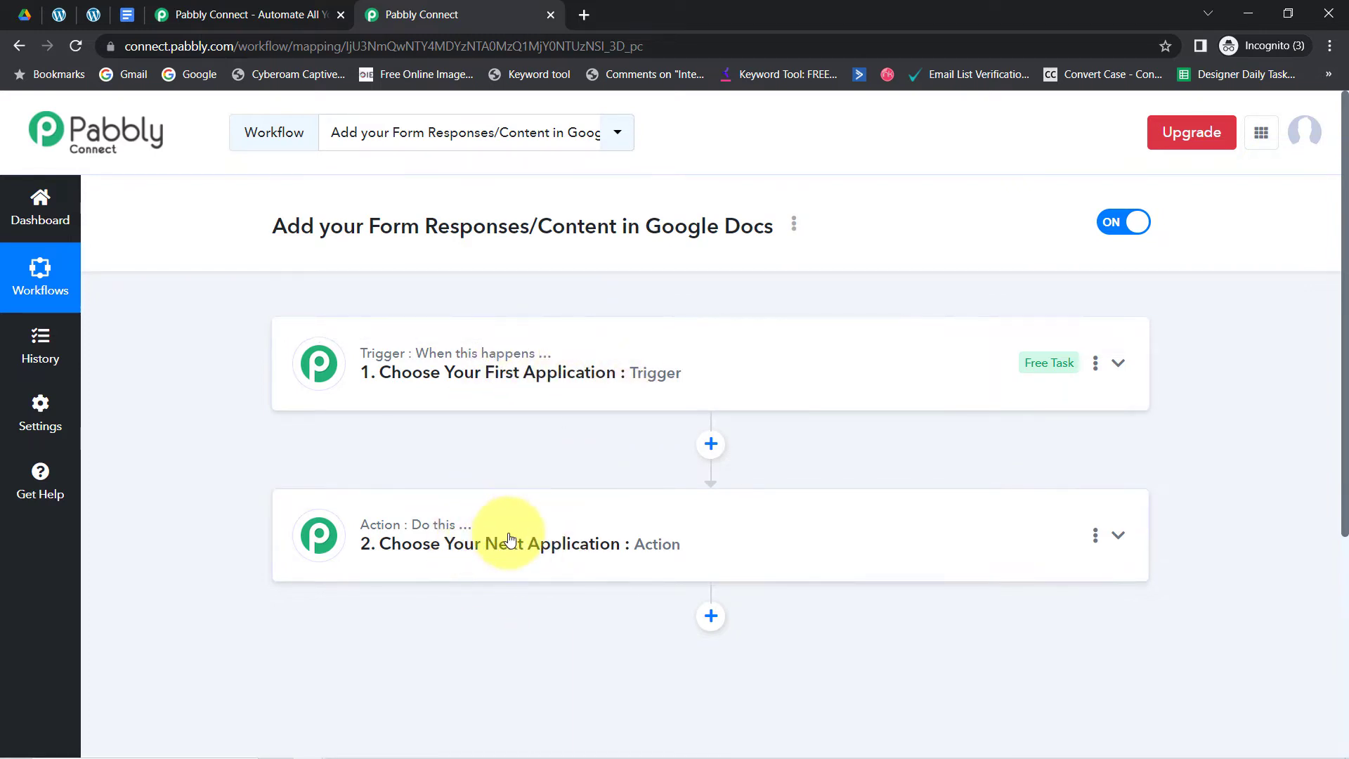
{"action": "left_click", "coordinate": [436, 385]}
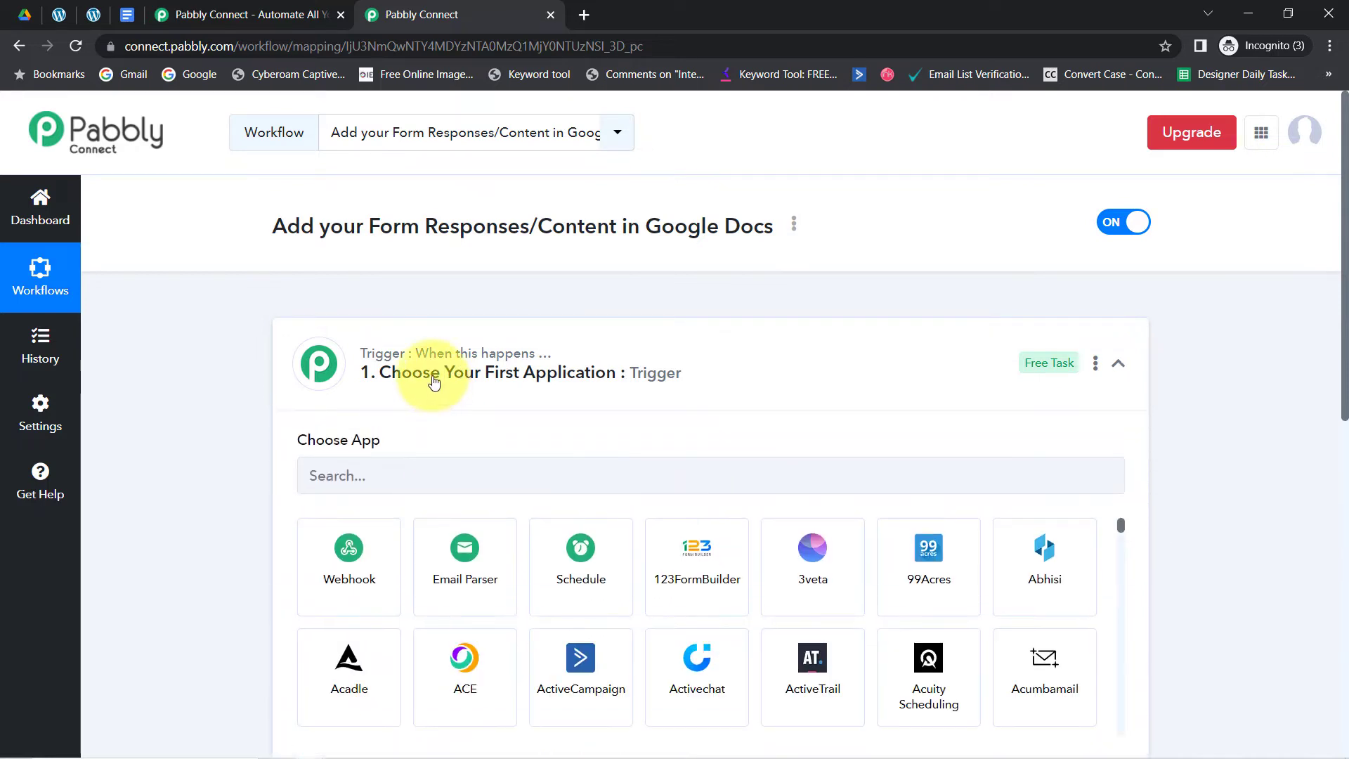
{"action": "left_click_drag", "start_coordinate": [314, 226], "coordinate": [527, 227]}
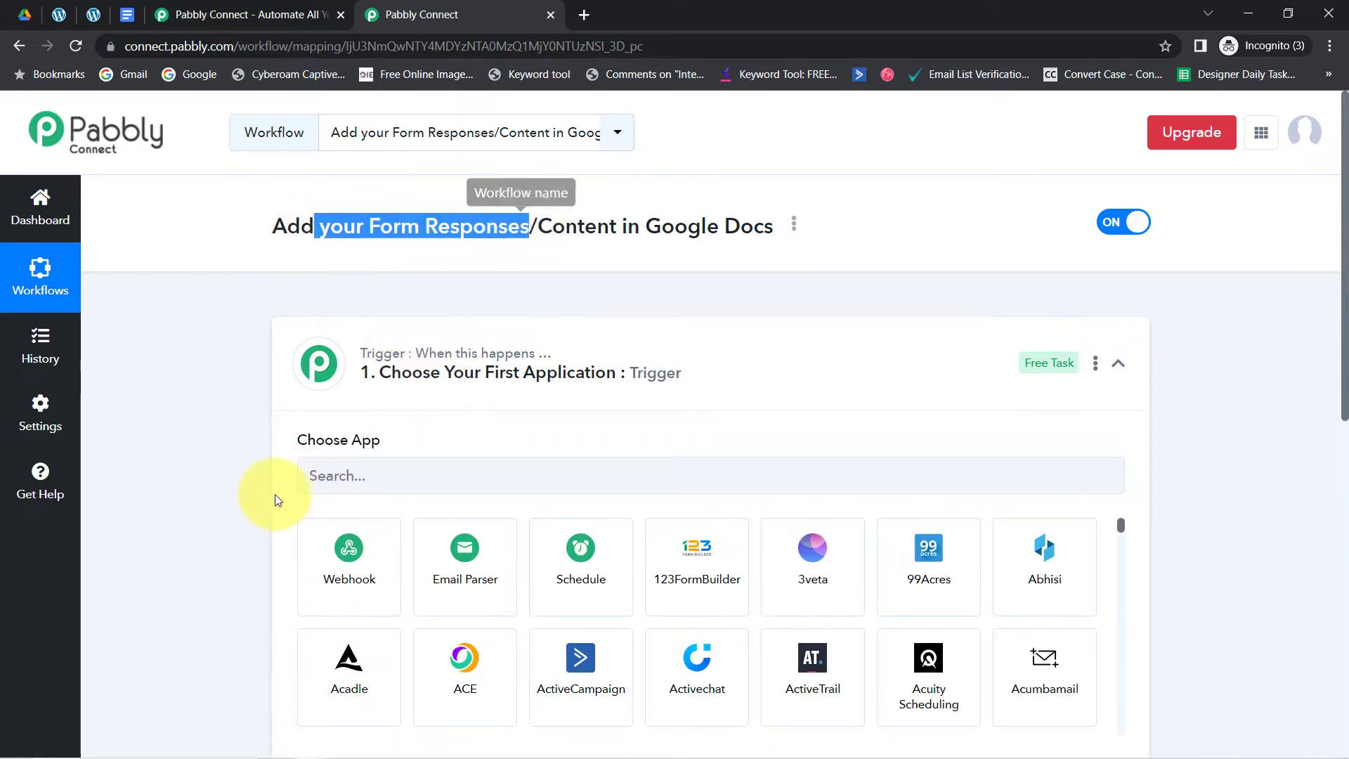
{"action": "left_click", "coordinate": [333, 473]}
{"action": "type", "text": "ele"}
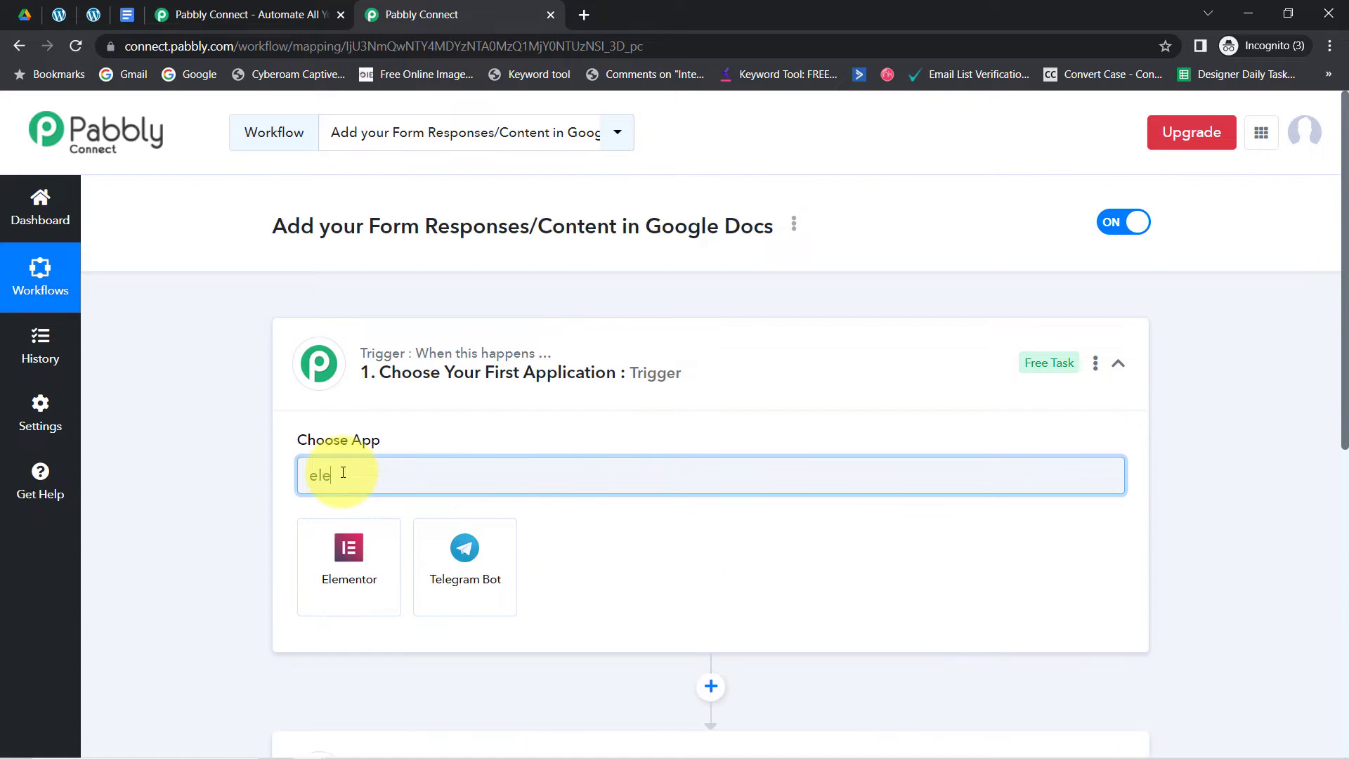
{"action": "left_click", "coordinate": [346, 542]}
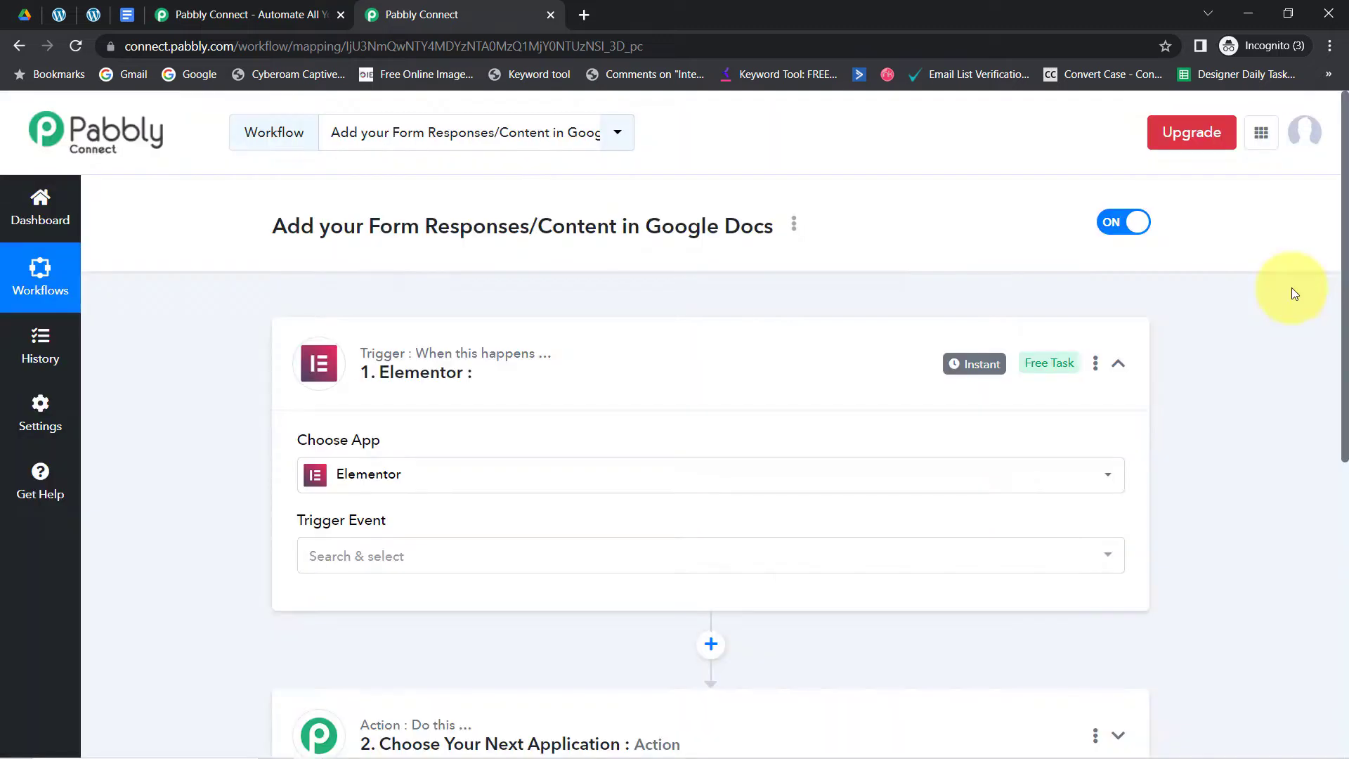
Step: Search for Google Docs and choose it as the application for the workflow's action step
{"action": "left_click_drag", "start_coordinate": [1346, 292], "coordinate": [1343, 492]}
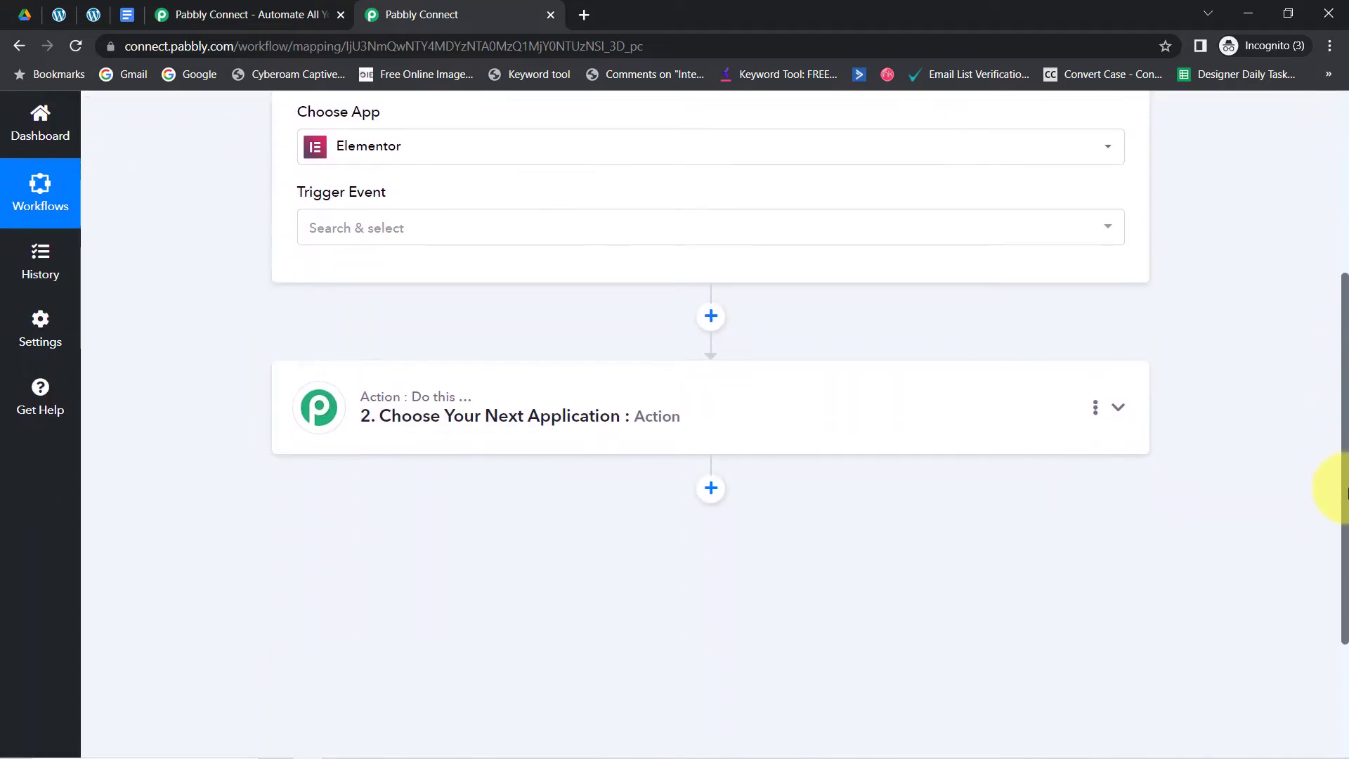
{"action": "left_click", "coordinate": [419, 386]}
{"action": "left_click", "coordinate": [343, 490]}
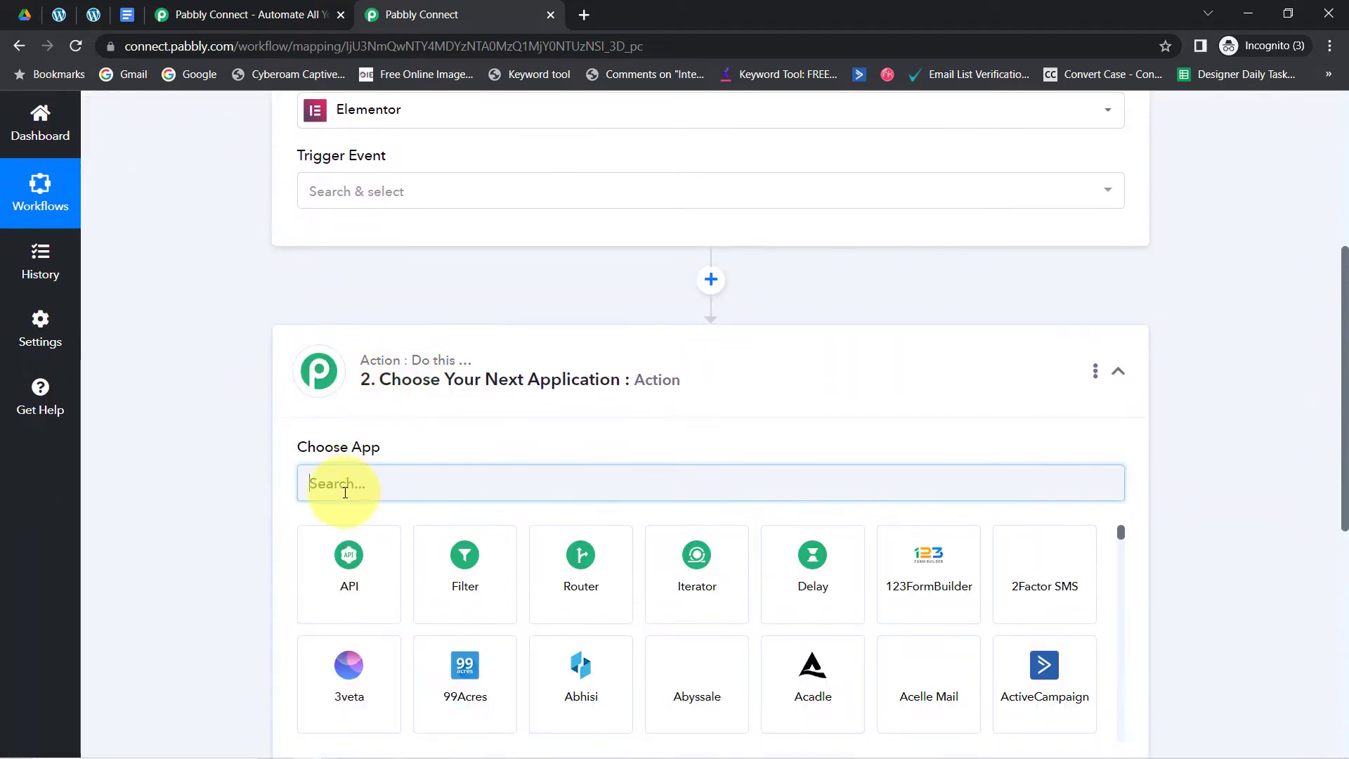
{"action": "type", "text": "goog"}
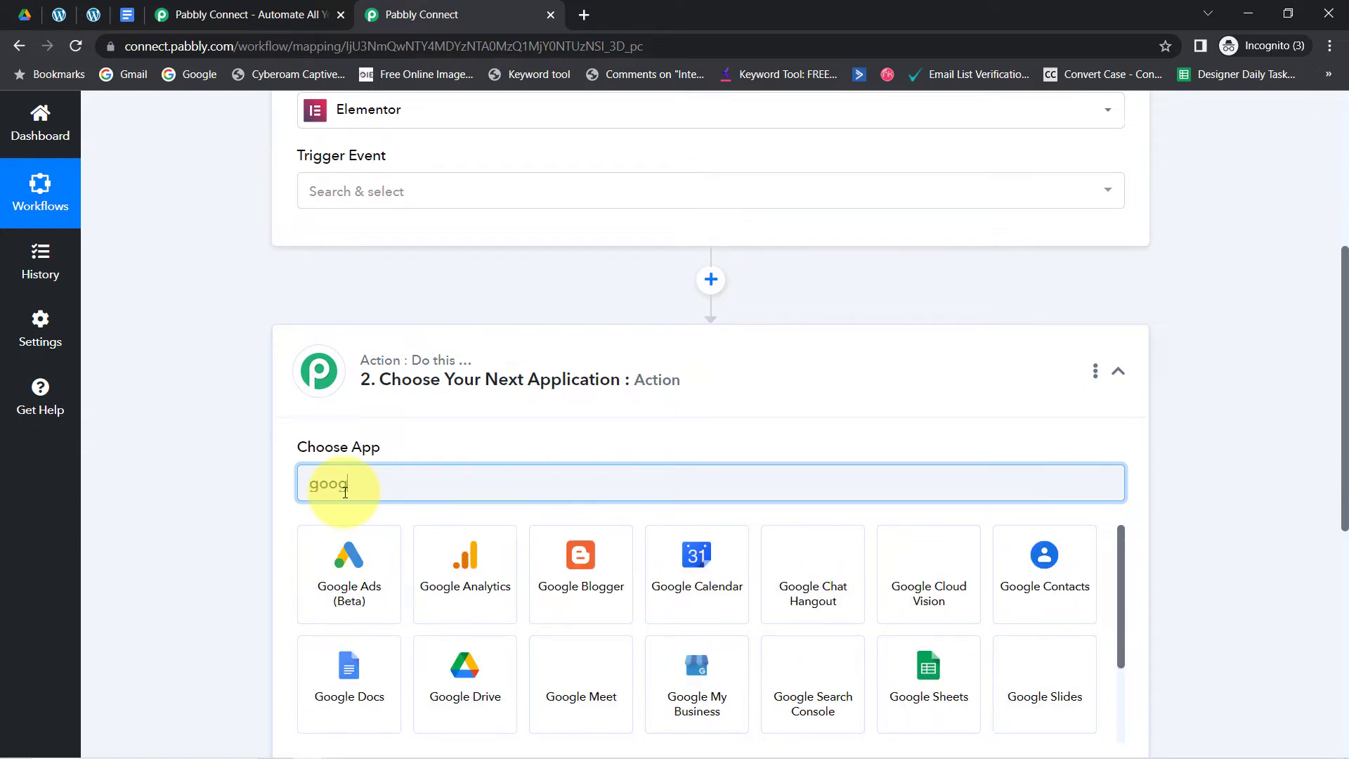
{"action": "type", "text": "le do"}
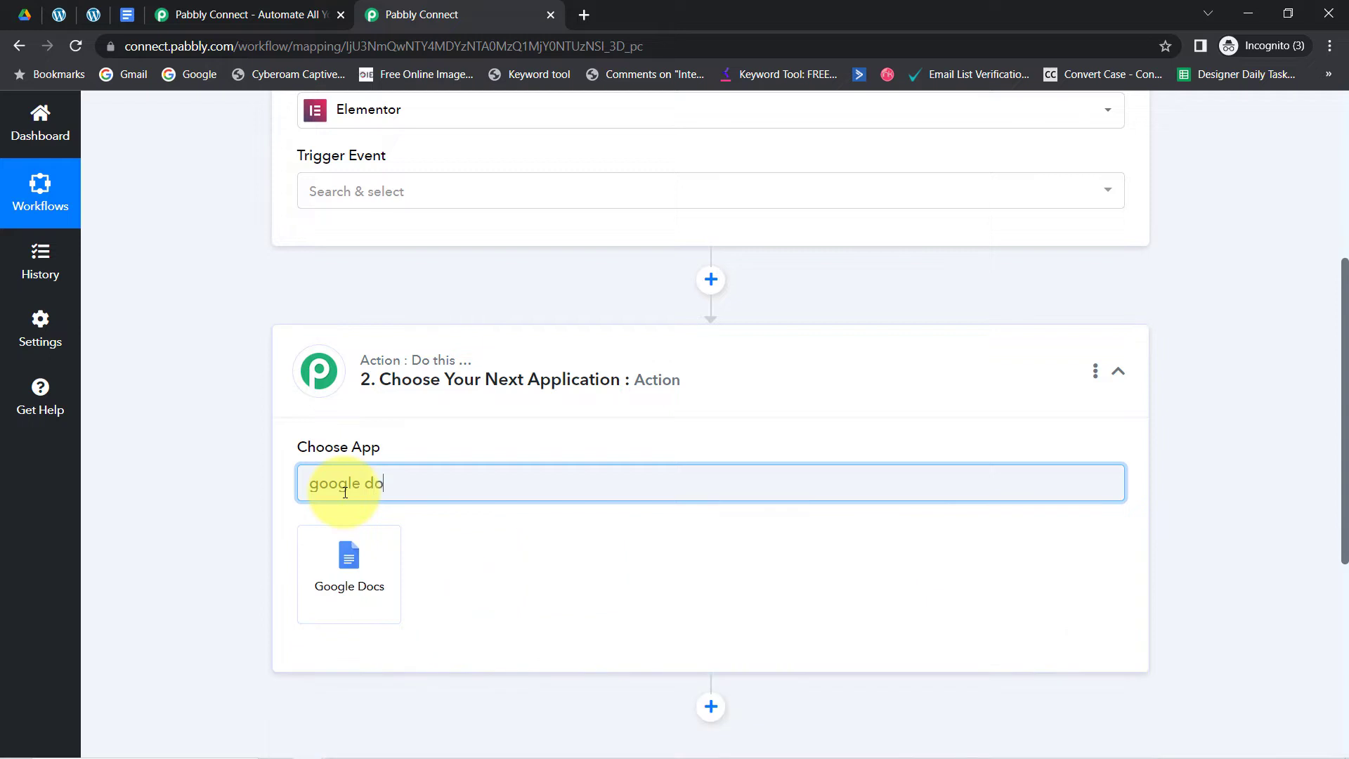
{"action": "left_click", "coordinate": [322, 536]}
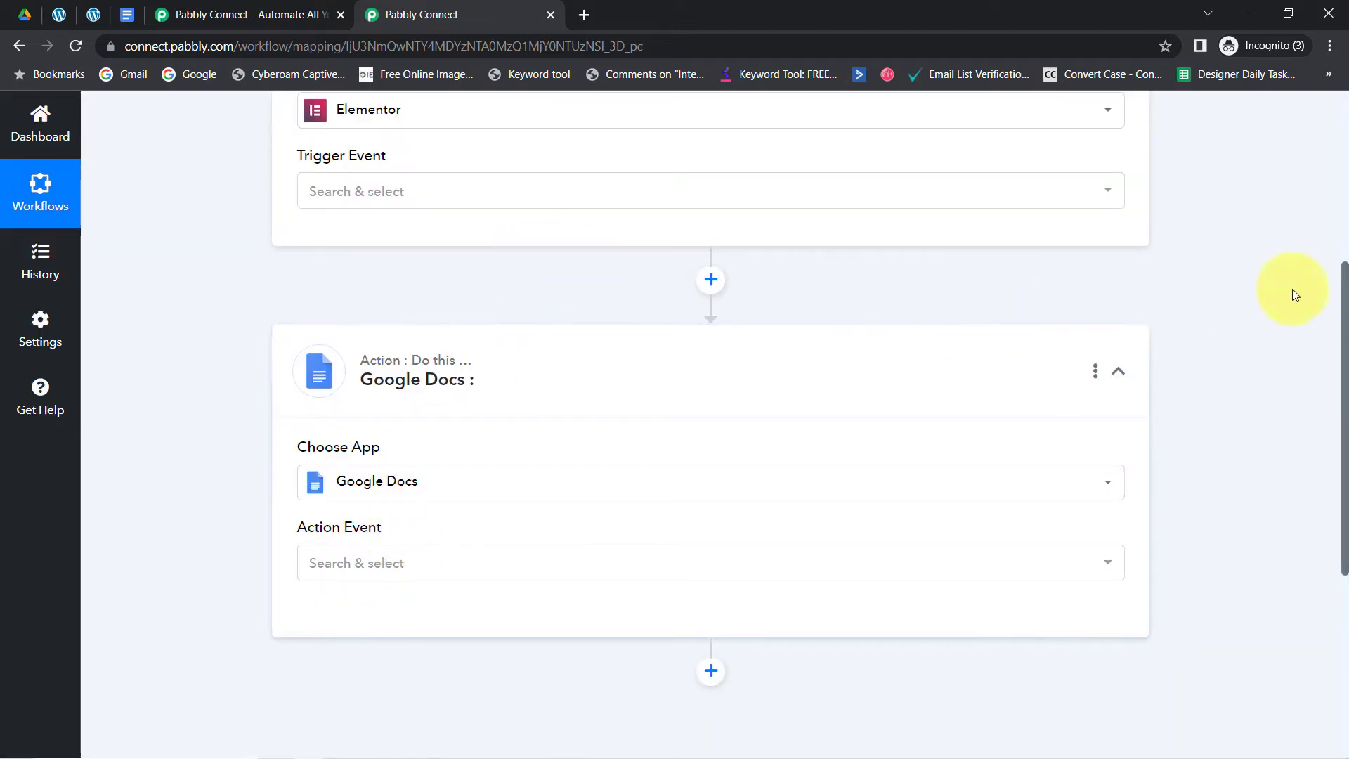
Step: Set the Elementor trigger event to New Form Submission
{"action": "left_click_drag", "start_coordinate": [1345, 330], "coordinate": [1327, 165]}
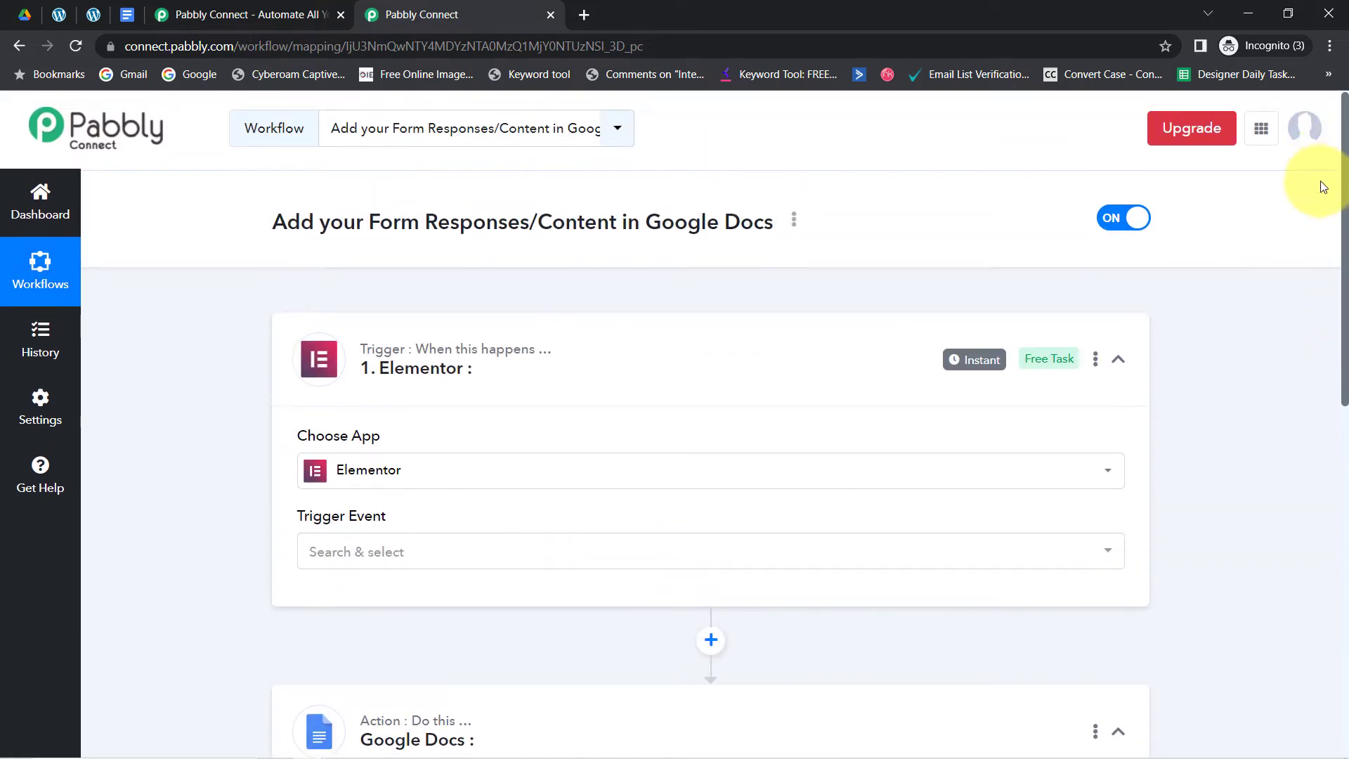
{"action": "left_click", "coordinate": [327, 556]}
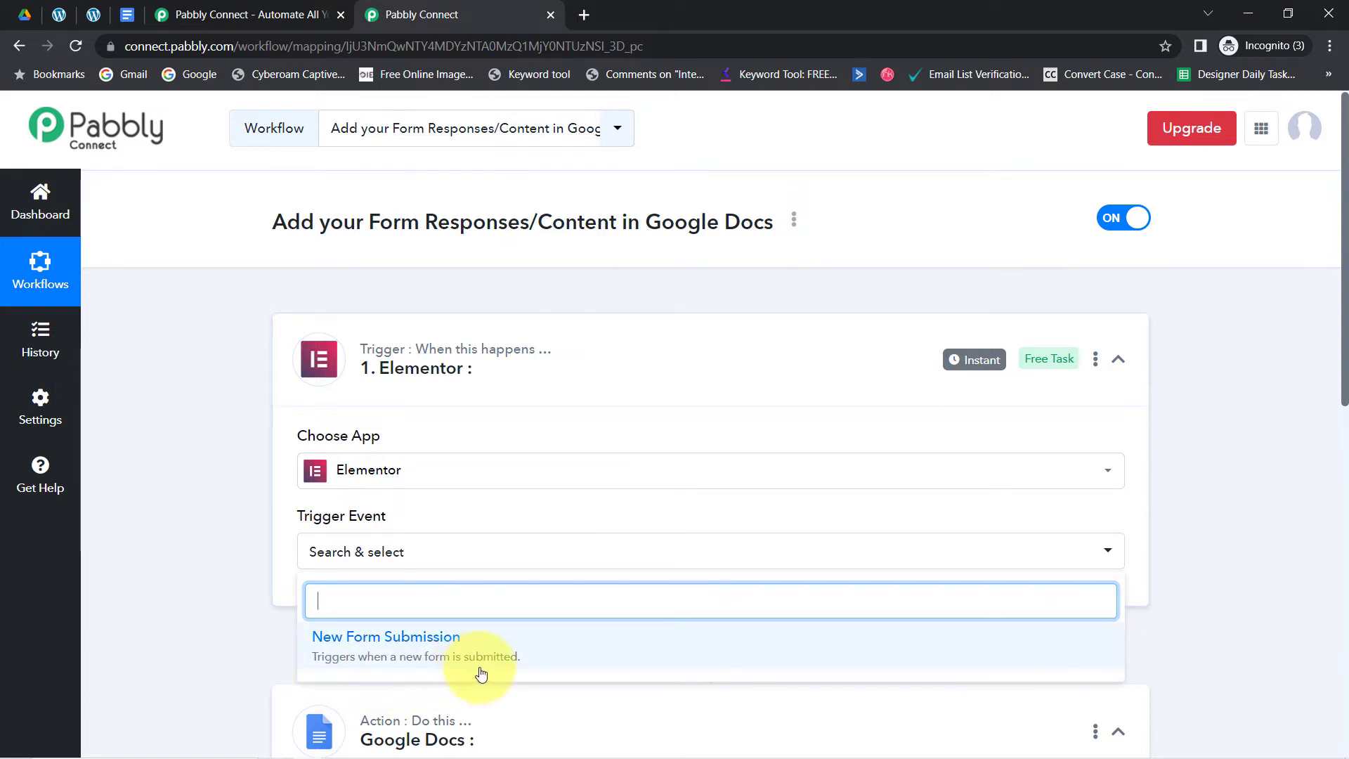
{"action": "left_click", "coordinate": [369, 644]}
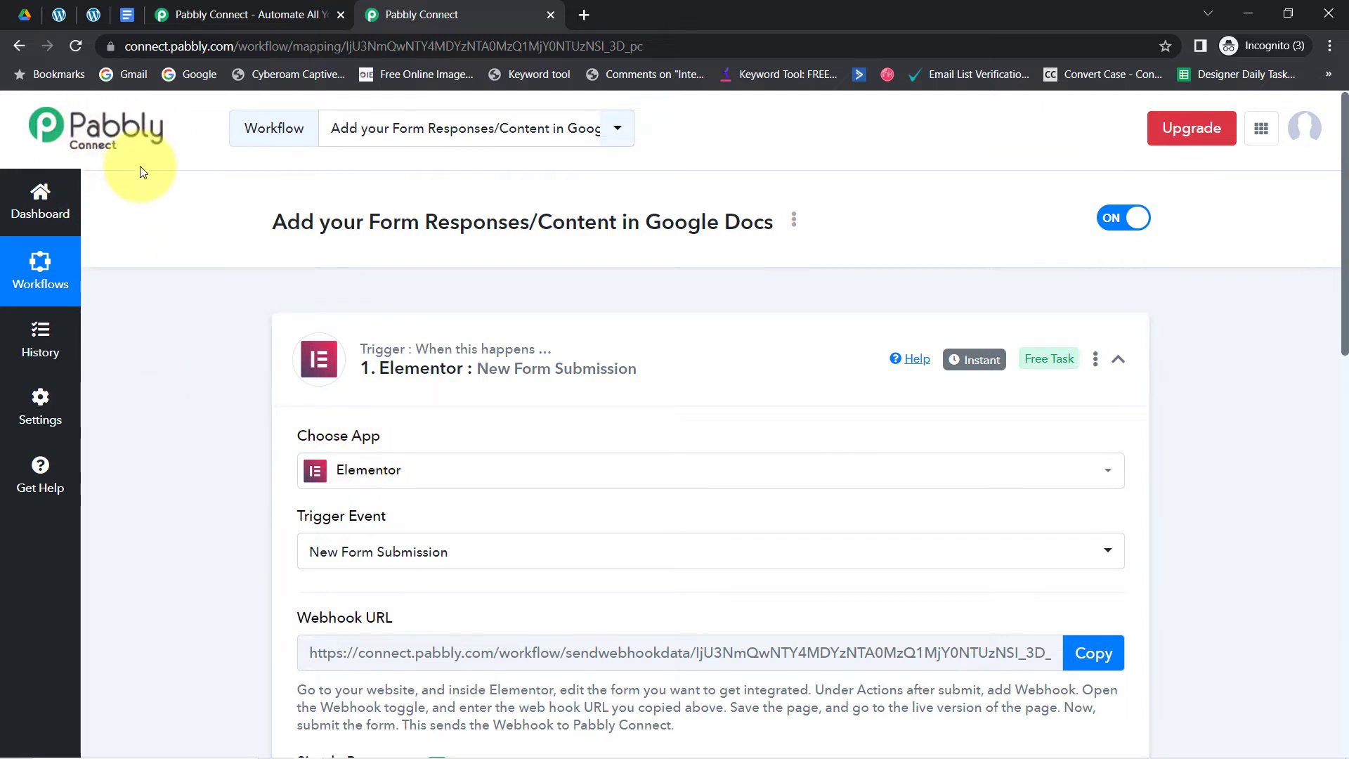
Step: Read the webhook setup instructions of the Elementor trigger and copy its webhook URL
{"action": "left_click_drag", "start_coordinate": [1346, 303], "coordinate": [1346, 392]}
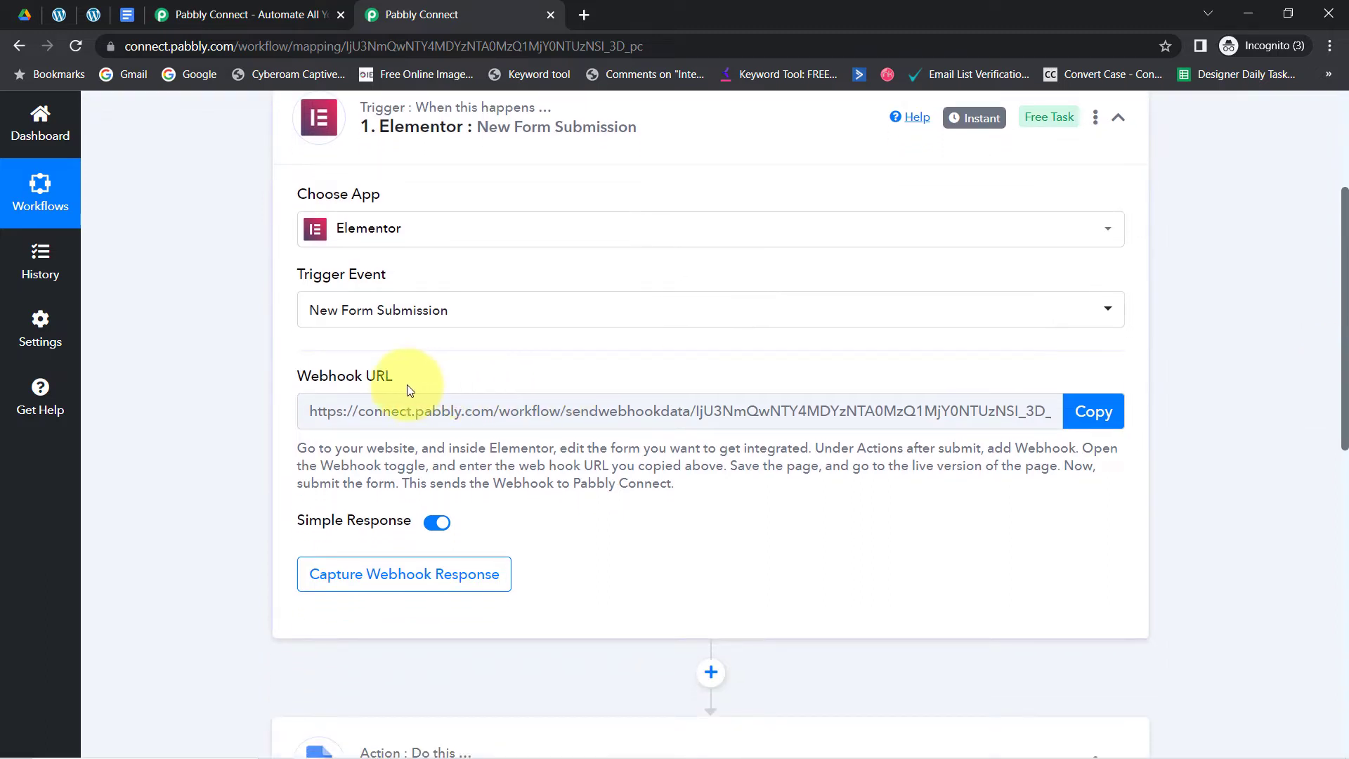
{"action": "left_click_drag", "start_coordinate": [298, 376], "coordinate": [408, 376]}
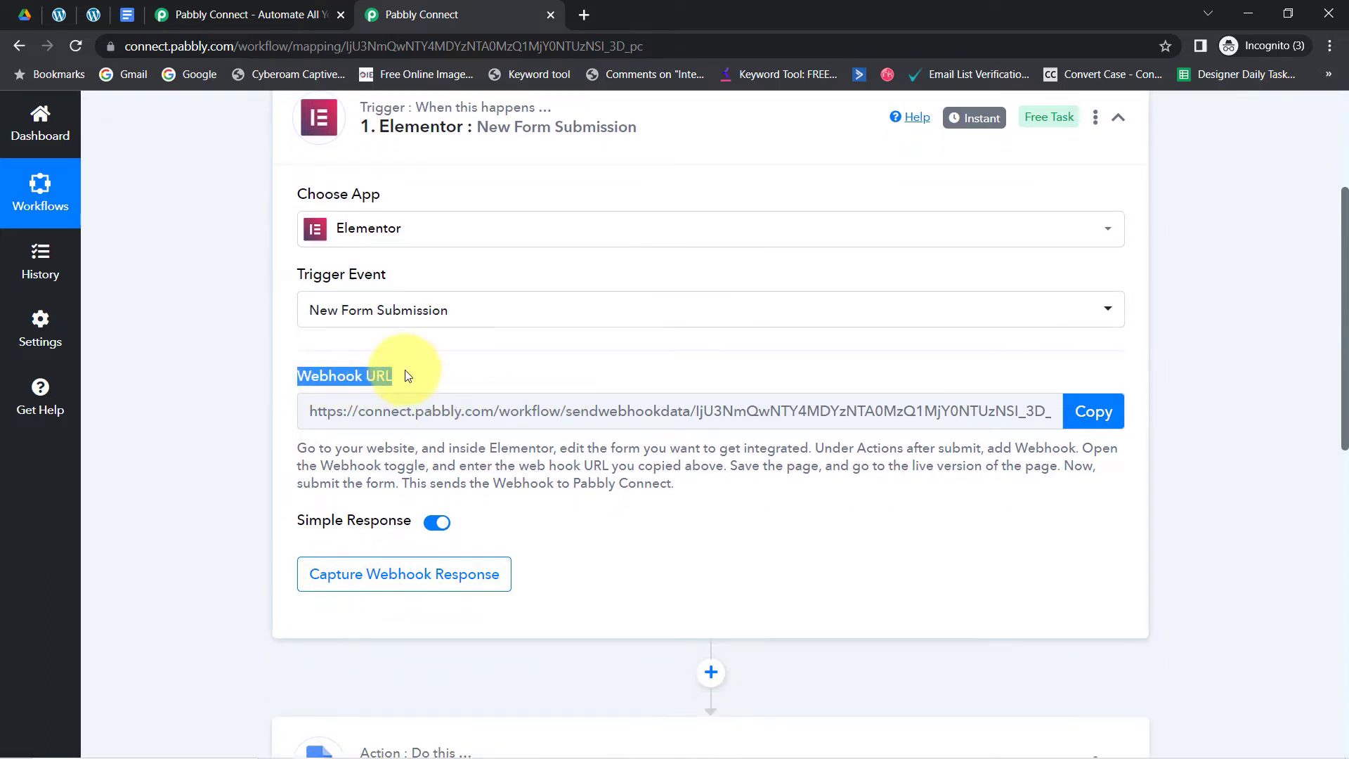
{"action": "left_click_drag", "start_coordinate": [310, 449], "coordinate": [632, 480]}
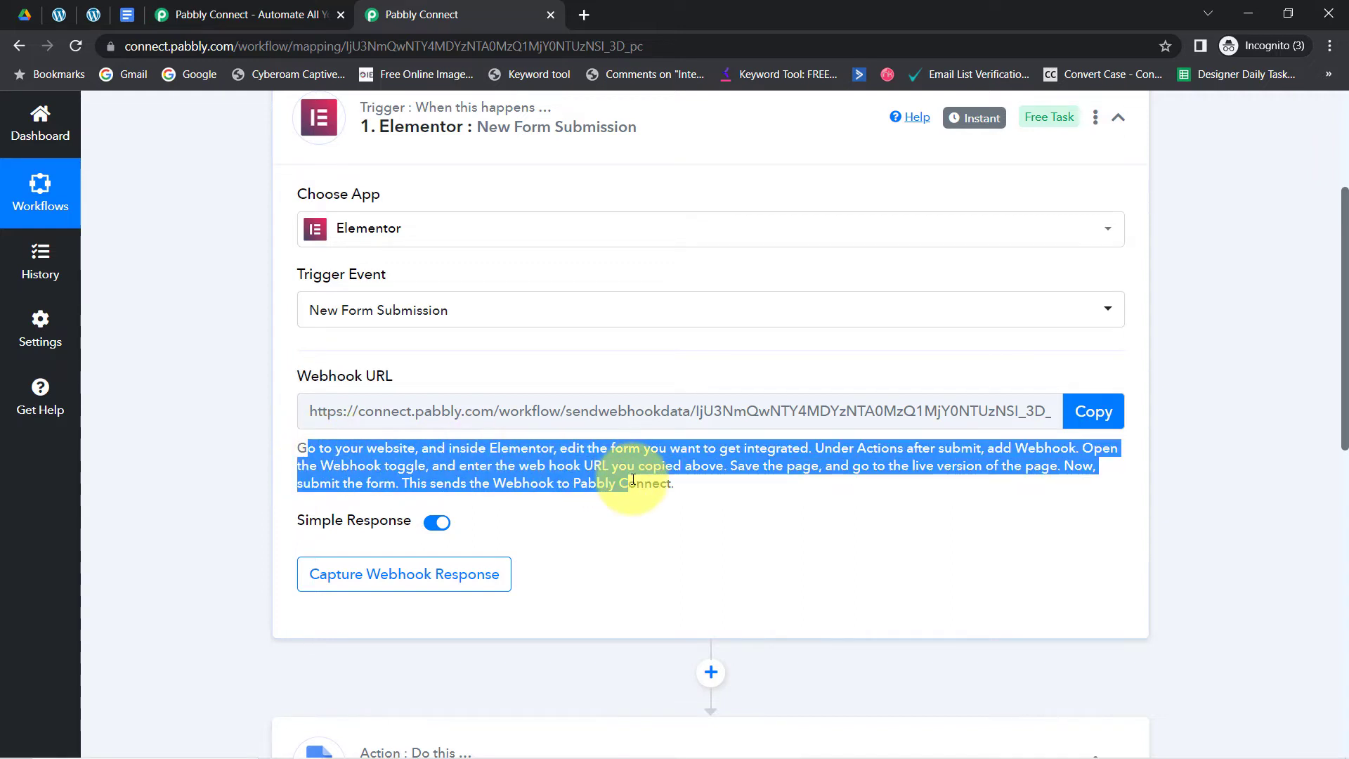
{"action": "left_click", "coordinate": [616, 480]}
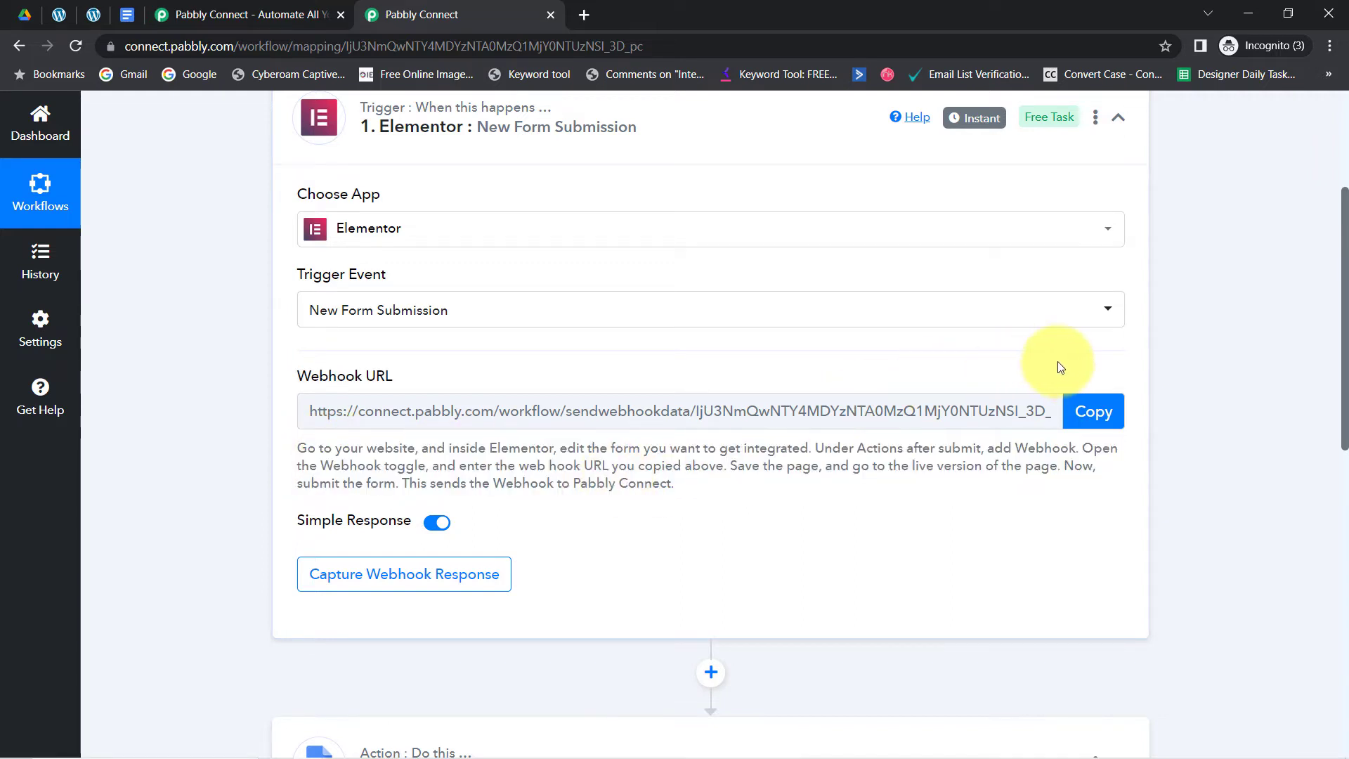
{"action": "left_click", "coordinate": [1097, 414]}
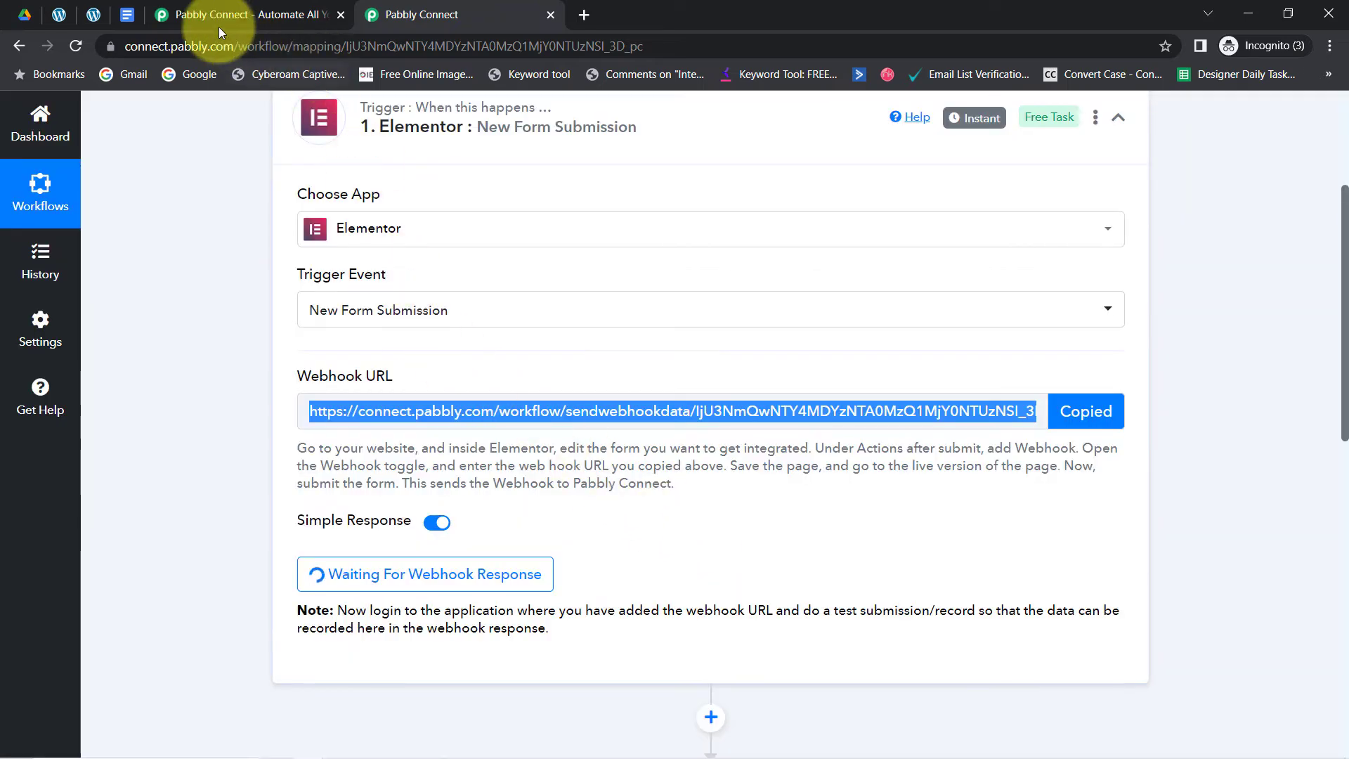
Step: Open the blog submission page in the Elementor editor and select its form widget for editing
{"action": "left_click", "coordinate": [93, 15]}
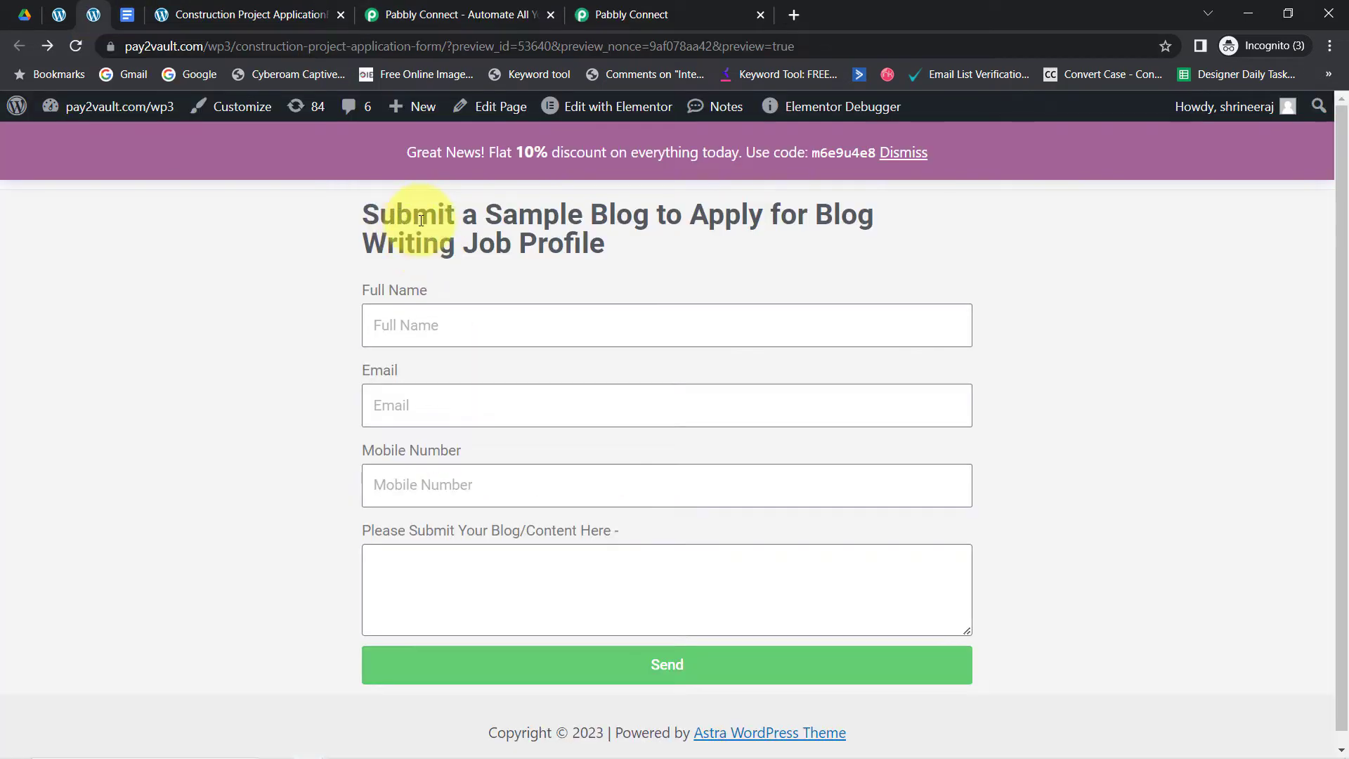
{"action": "left_click", "coordinate": [603, 112]}
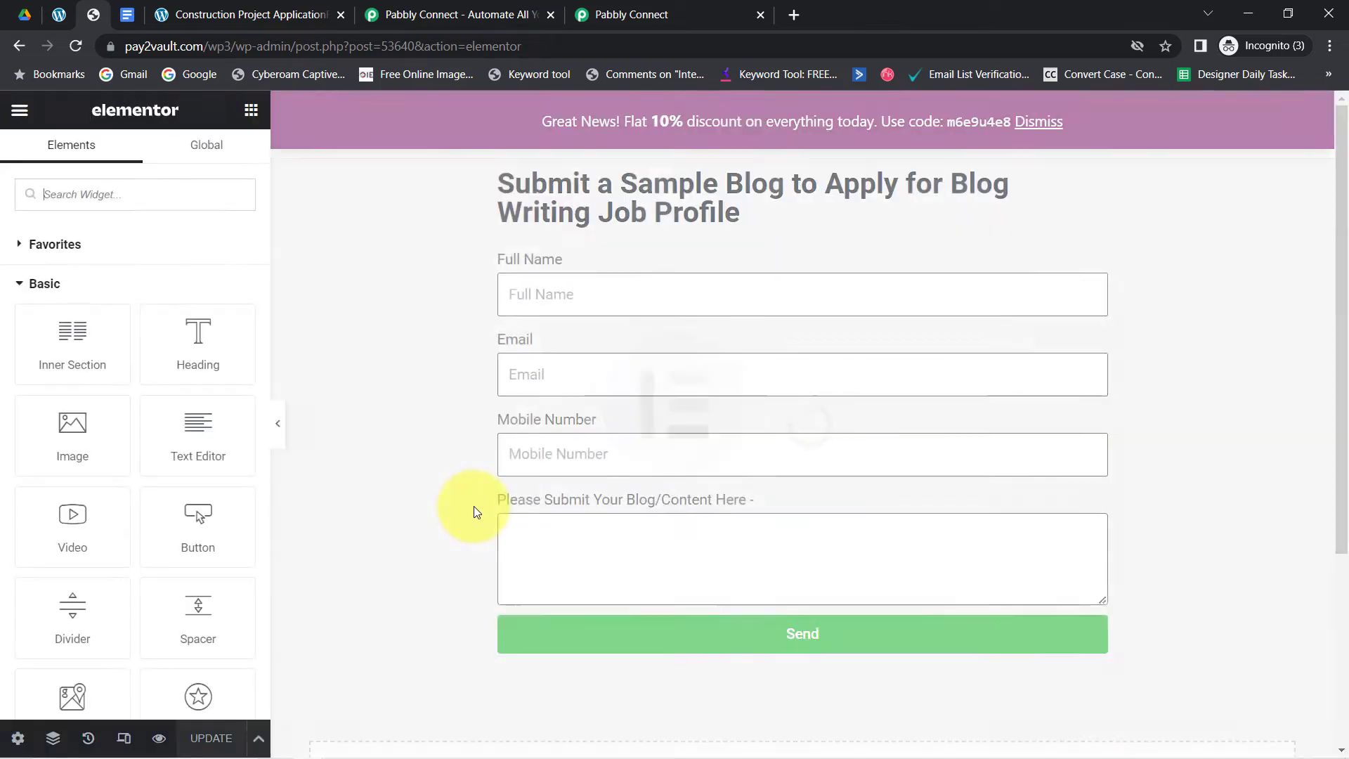
{"action": "left_click", "coordinate": [513, 267]}
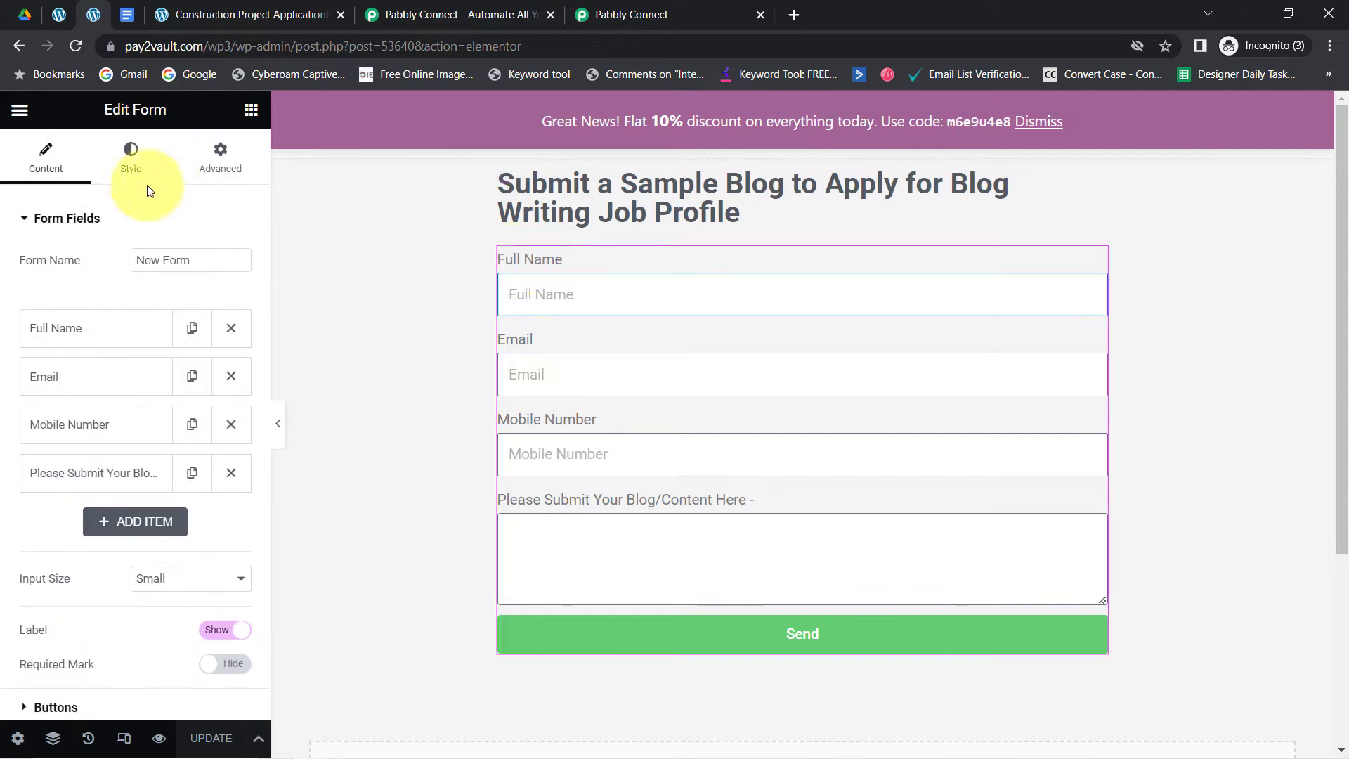
Step: Replace the URL in the form's webhook settings with the webhook URL copied from Pabbly Connect
{"action": "left_click", "coordinate": [60, 218]}
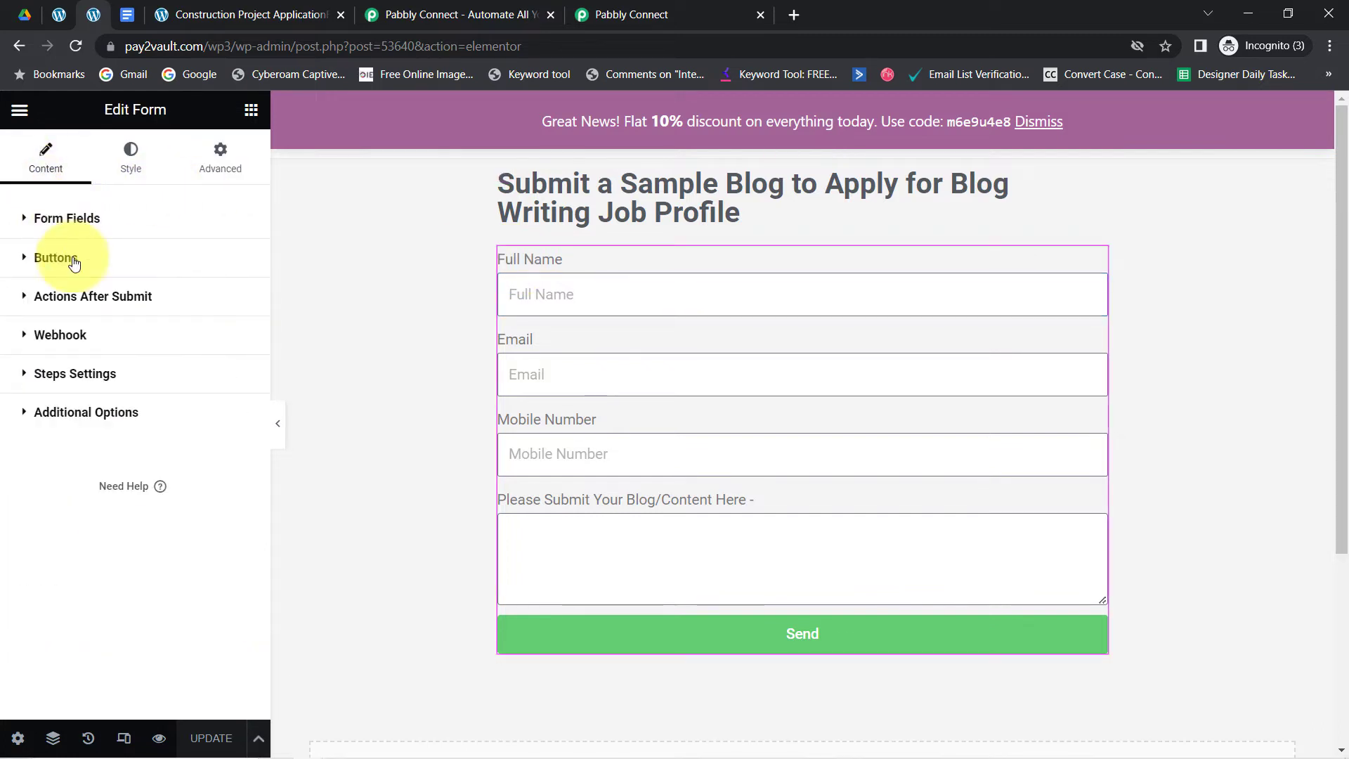
{"action": "left_click", "coordinate": [59, 336]}
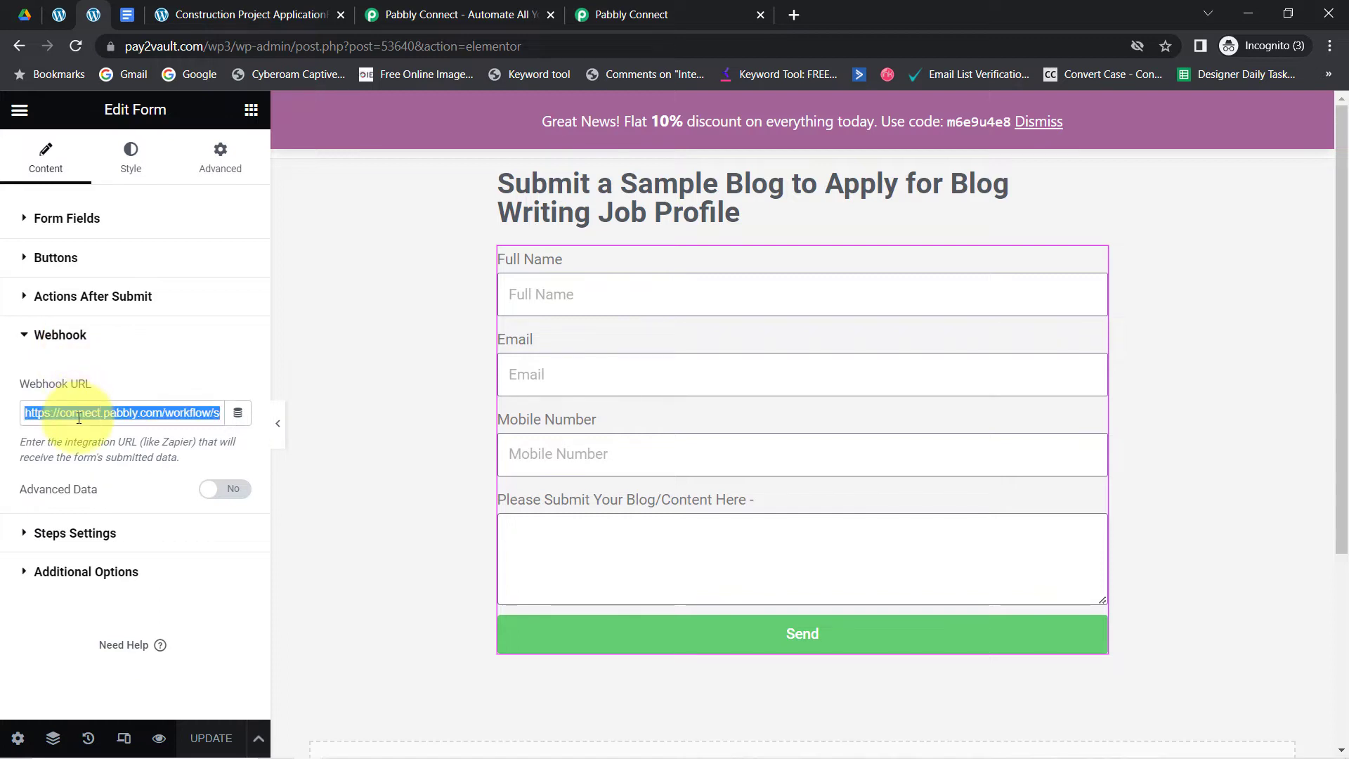
{"action": "key", "text": "BackSpace"}
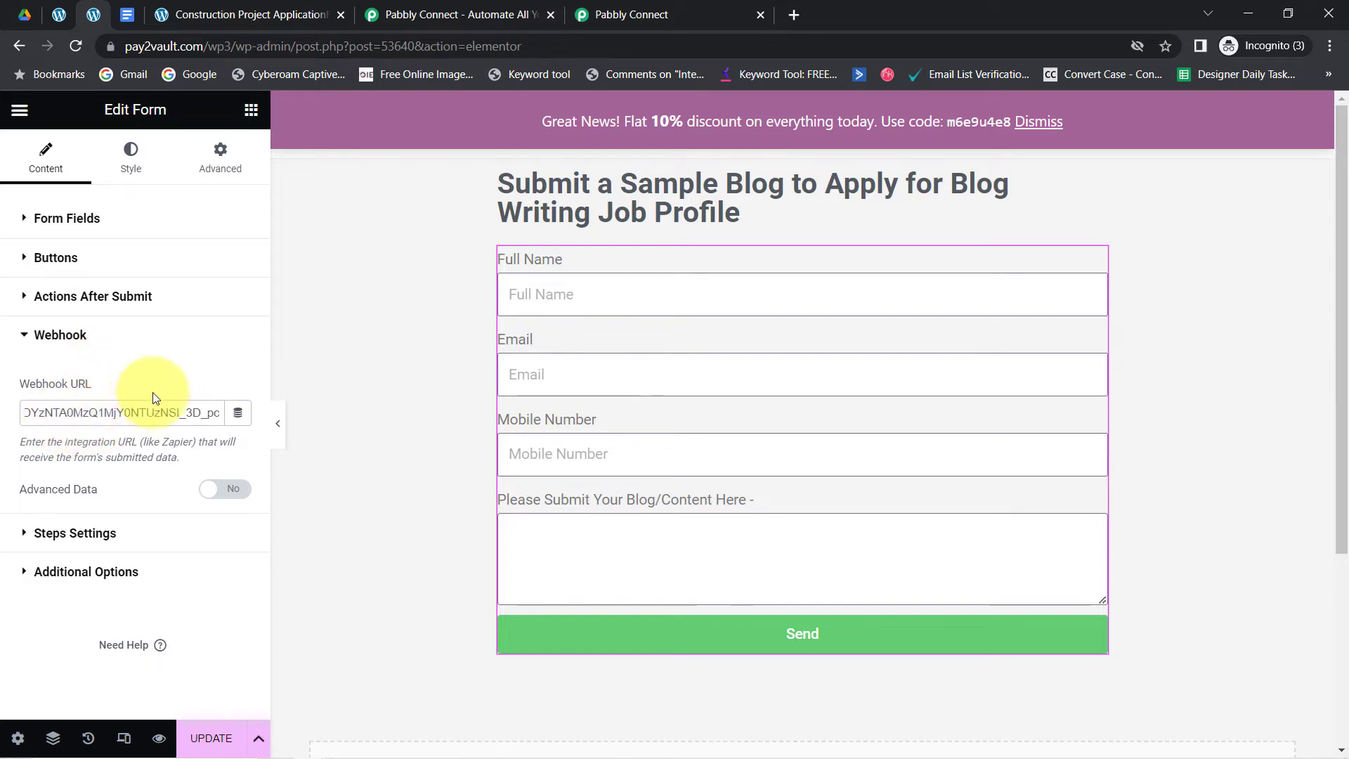
Step: Update the Elementor page, open its live form preview, and check the webhook capture status in Pabbly Connect
{"action": "left_click", "coordinate": [685, 15]}
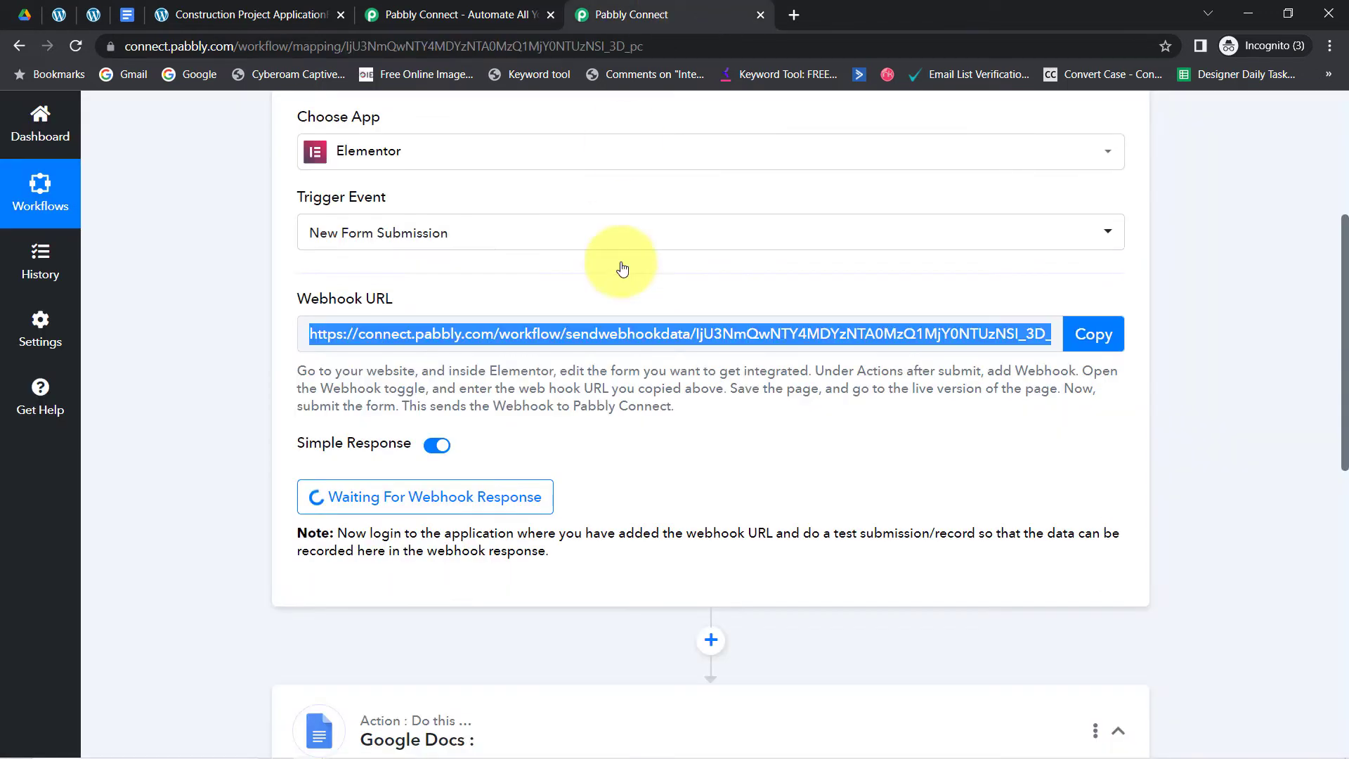
{"action": "left_click", "coordinate": [94, 15]}
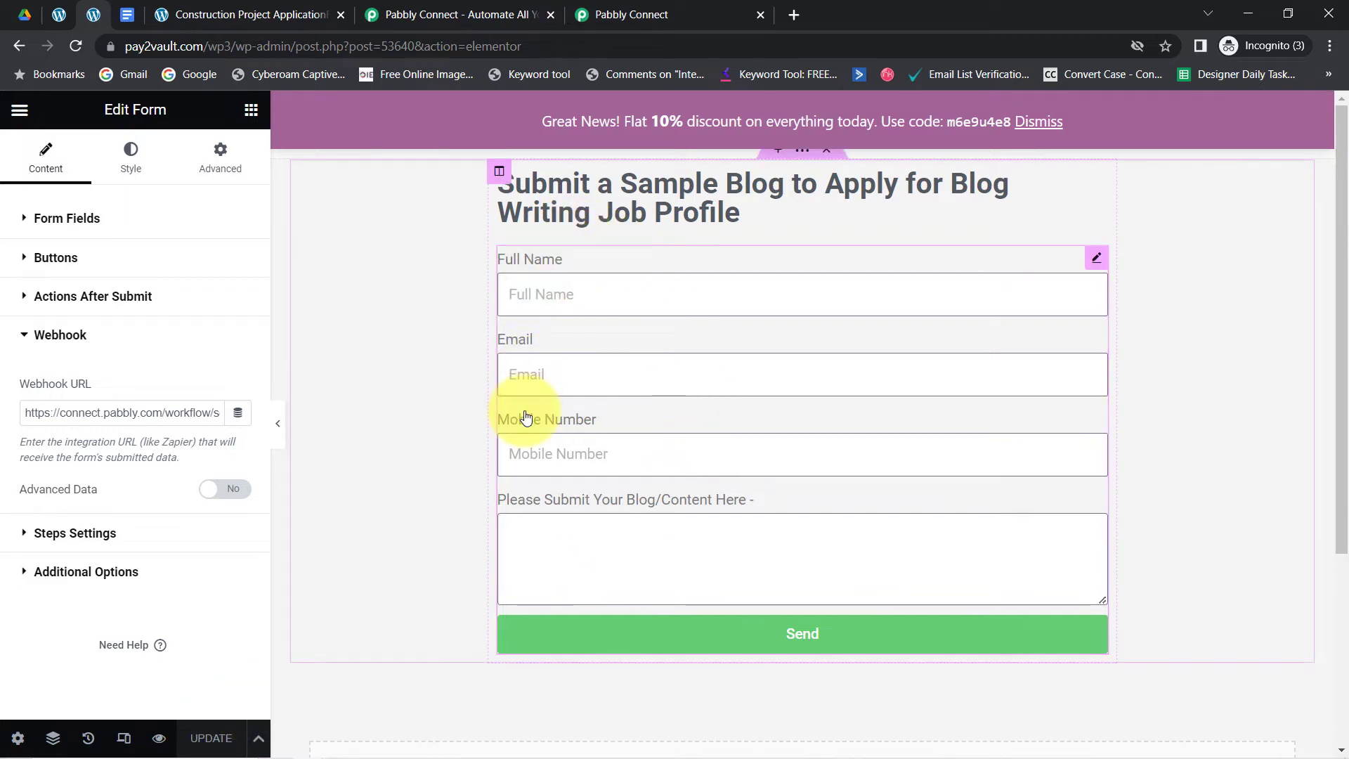
{"action": "left_click", "coordinate": [158, 738]}
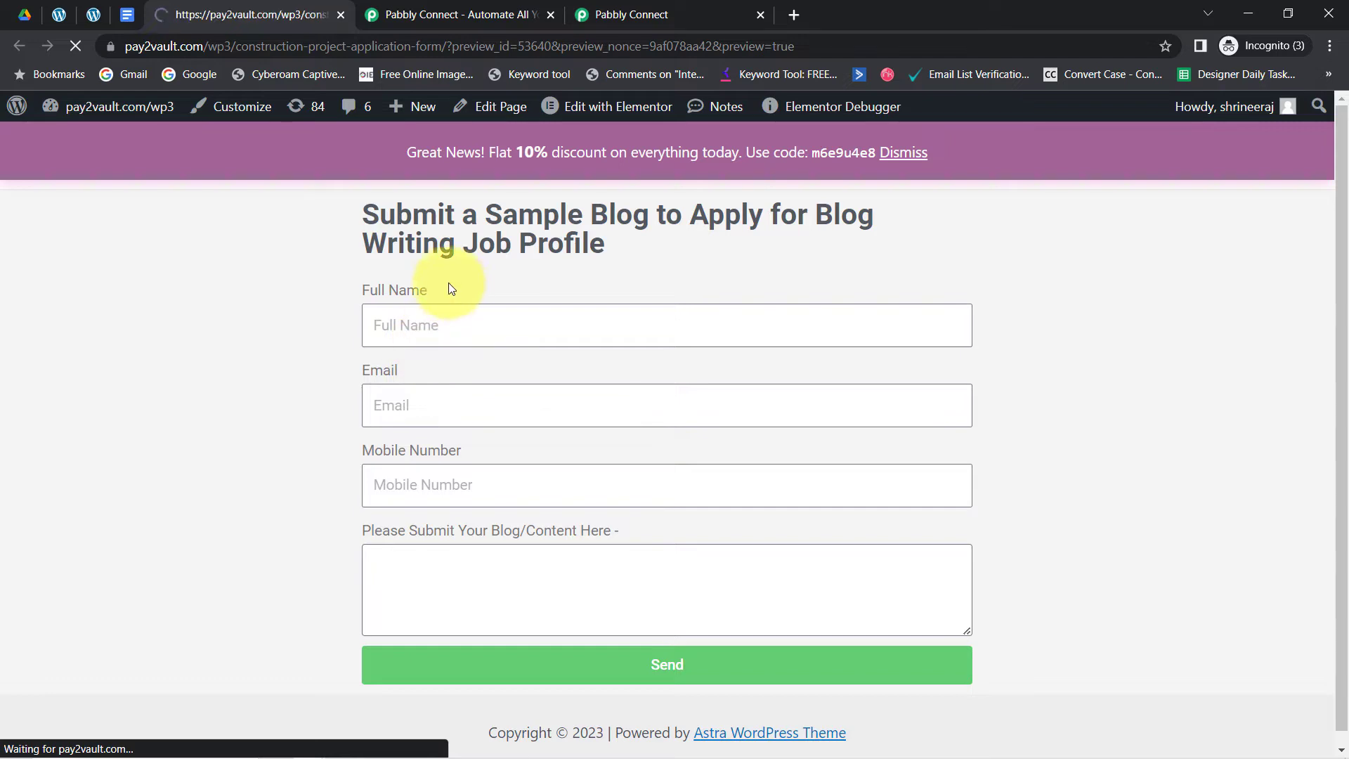
{"action": "left_click", "coordinate": [647, 6]}
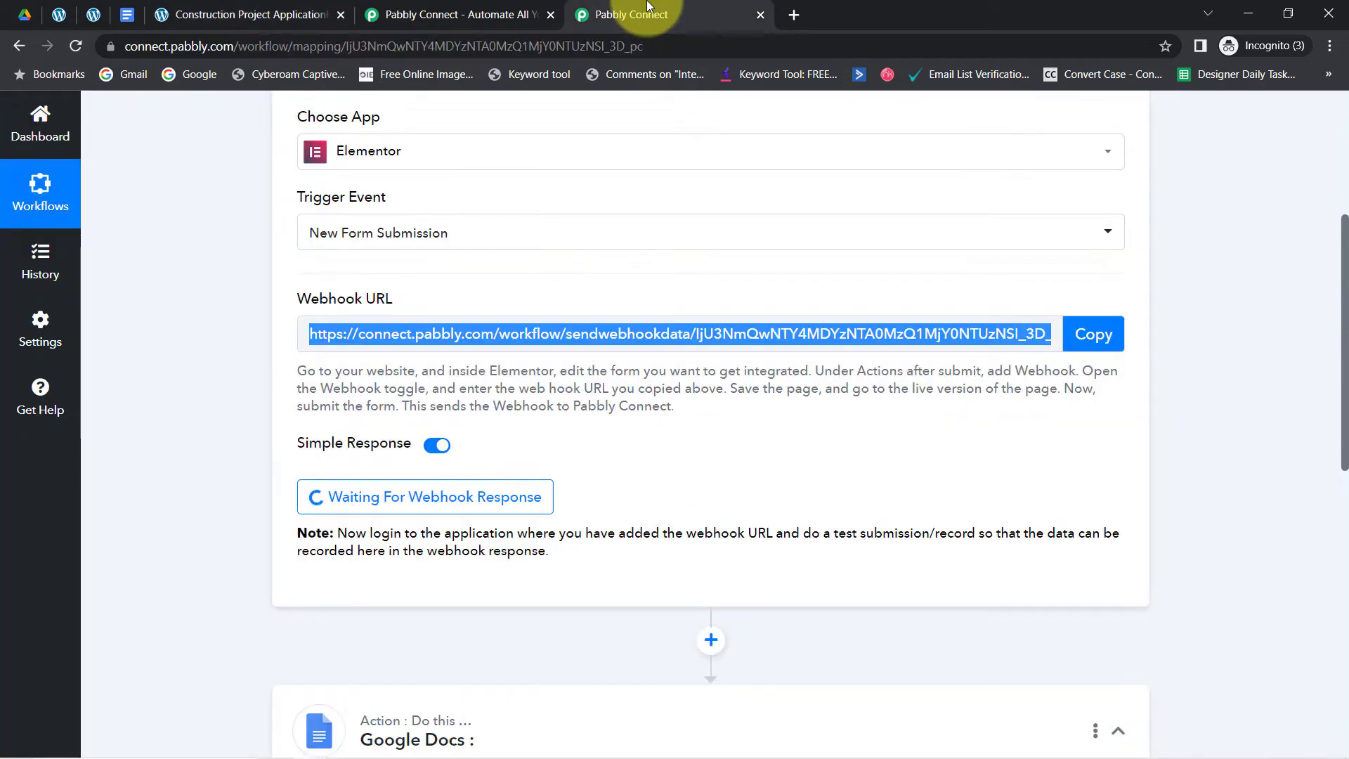
{"action": "left_click", "coordinate": [211, 13]}
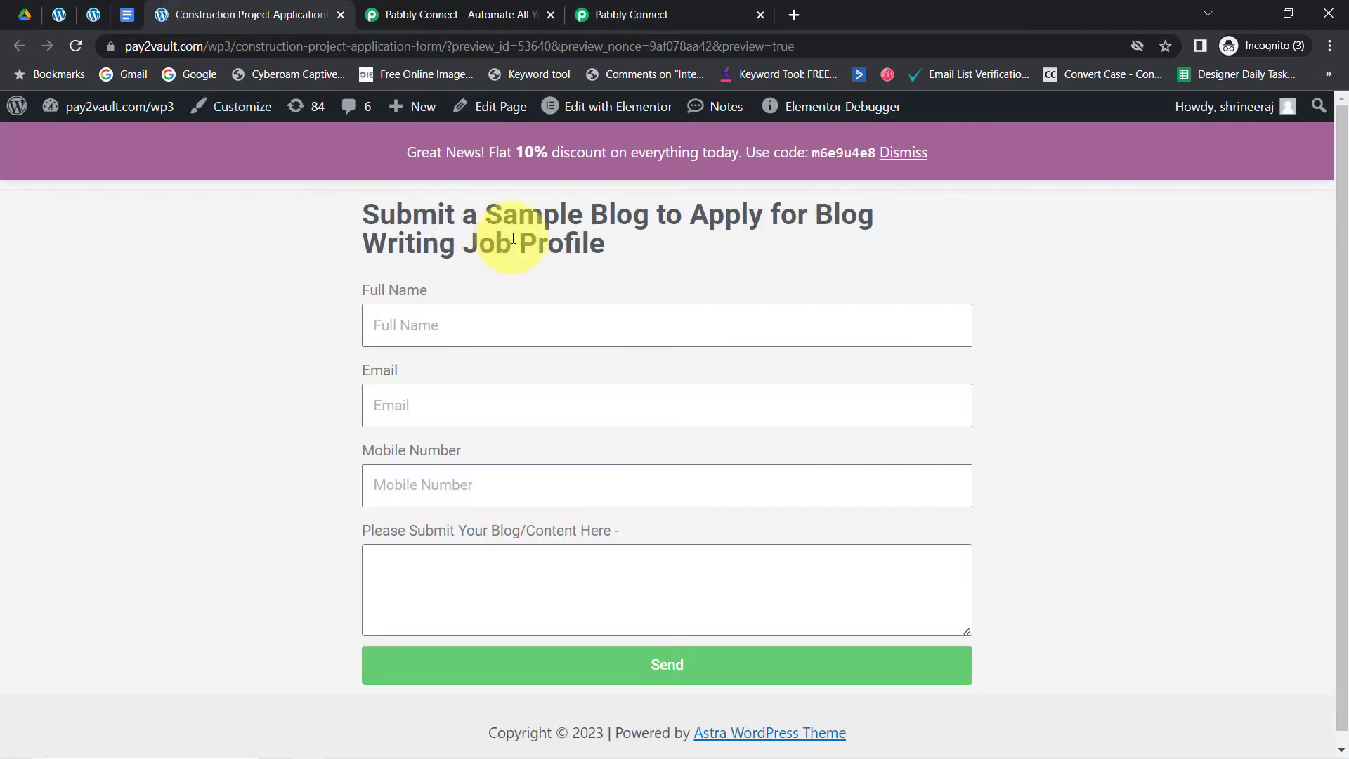
{"action": "left_click_drag", "start_coordinate": [421, 222], "coordinate": [614, 254]}
{"action": "left_click", "coordinate": [633, 13]}
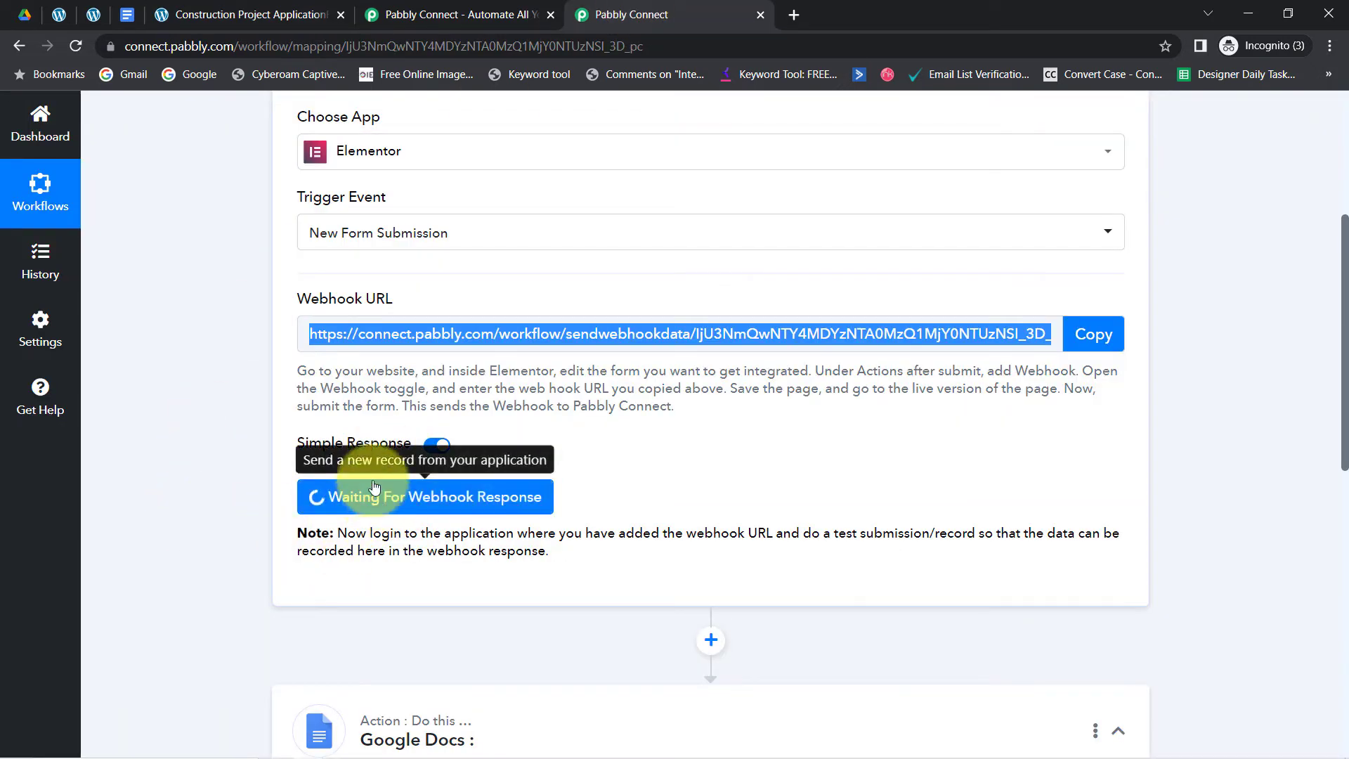
{"action": "left_click", "coordinate": [218, 14]}
{"action": "left_click", "coordinate": [502, 246]}
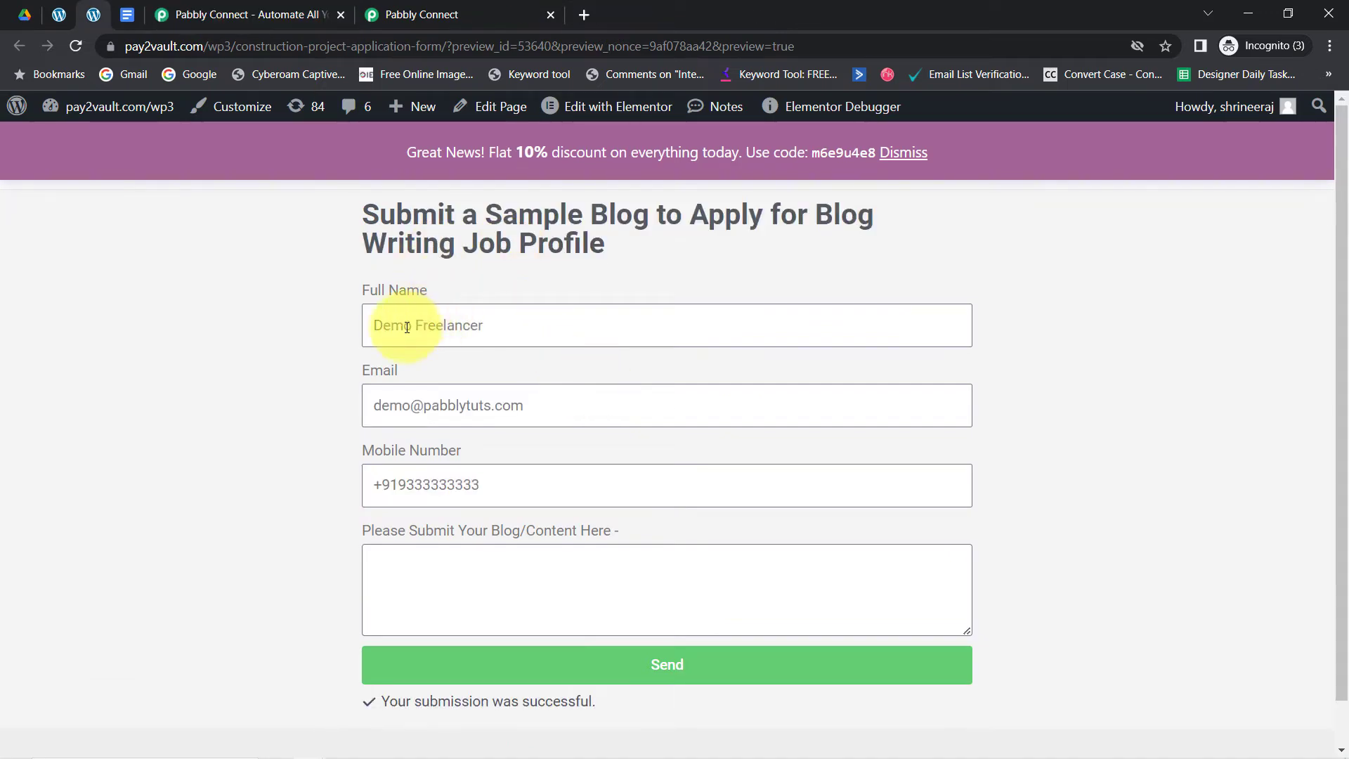
Step: Switch to Notepad, review the sample blog on Digital Marketing Importance in Driving Traffic, and copy its entire text
{"action": "left_click_drag", "start_coordinate": [401, 325], "coordinate": [483, 402]}
{"action": "left_click", "coordinate": [424, 400]}
{"action": "mouse_move", "coordinate": [384, 756]}
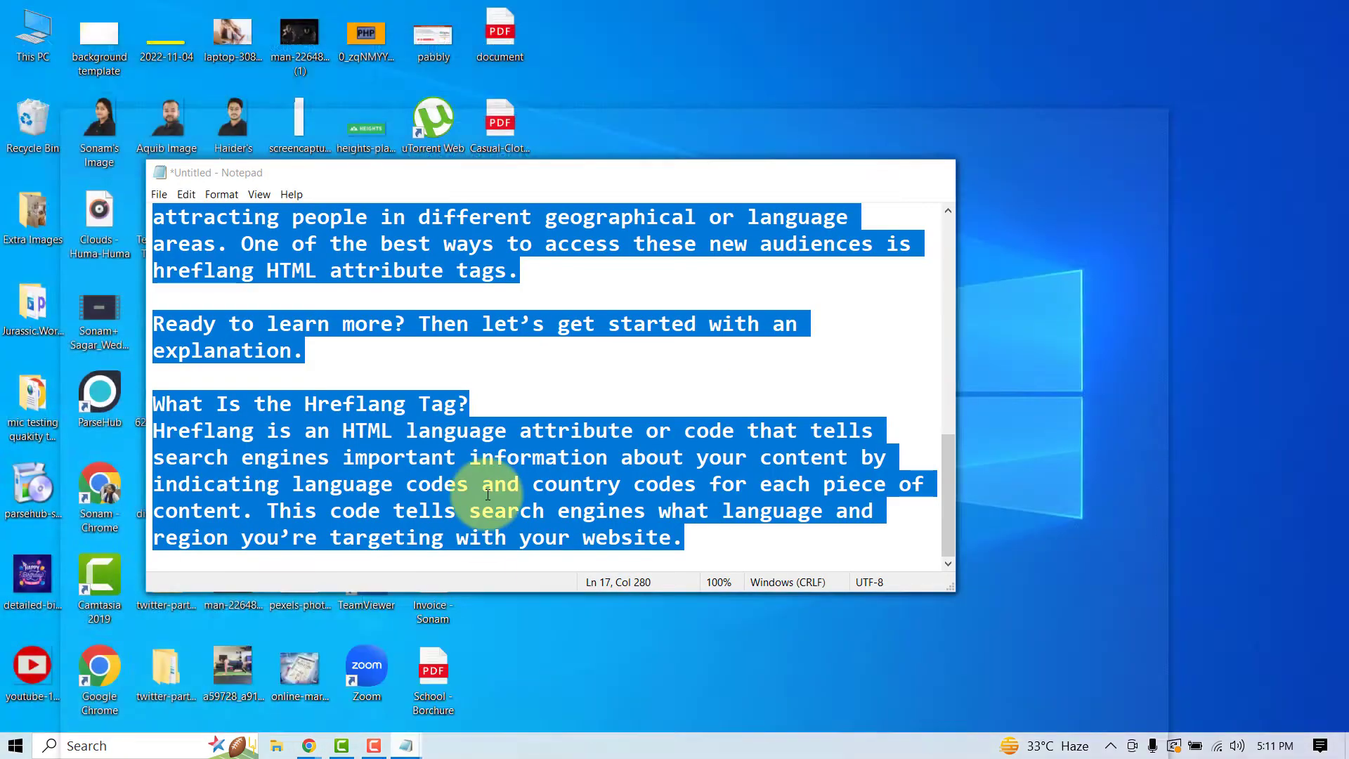
{"action": "left_click", "coordinate": [476, 677]}
{"action": "left_click", "coordinate": [491, 469]}
{"action": "left_click_drag", "start_coordinate": [953, 457], "coordinate": [942, 246]}
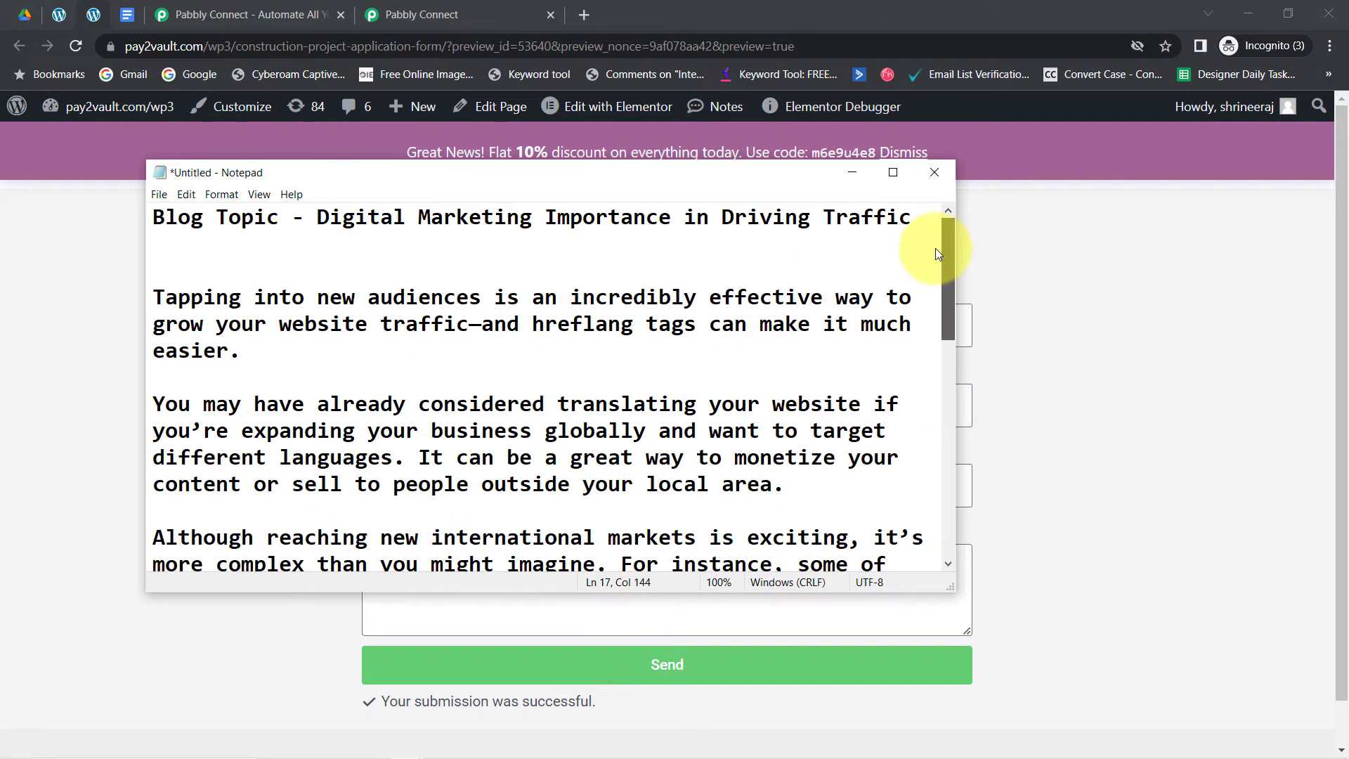
{"action": "left_click", "coordinate": [608, 297]}
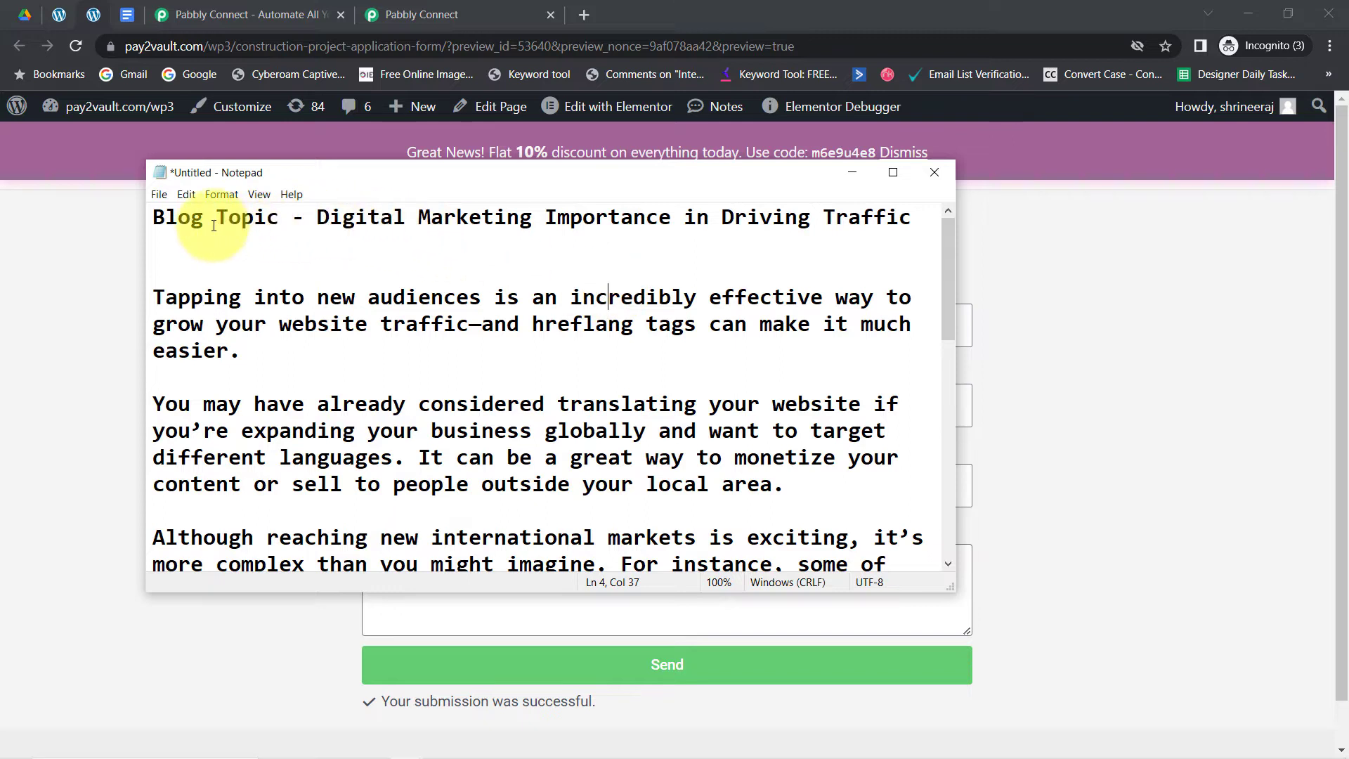
{"action": "left_click_drag", "start_coordinate": [267, 218], "coordinate": [165, 217]}
{"action": "left_click", "coordinate": [402, 219]}
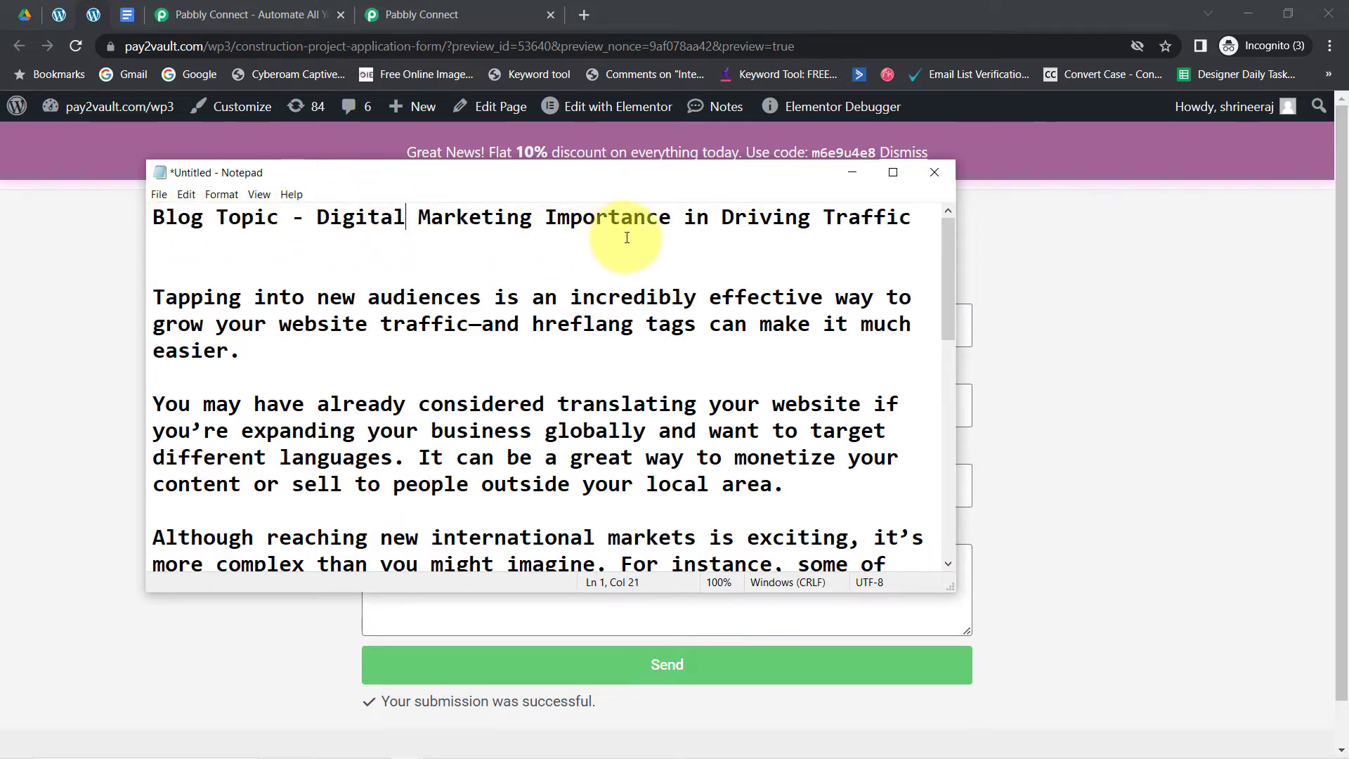
{"action": "left_click_drag", "start_coordinate": [212, 272], "coordinate": [819, 638]}
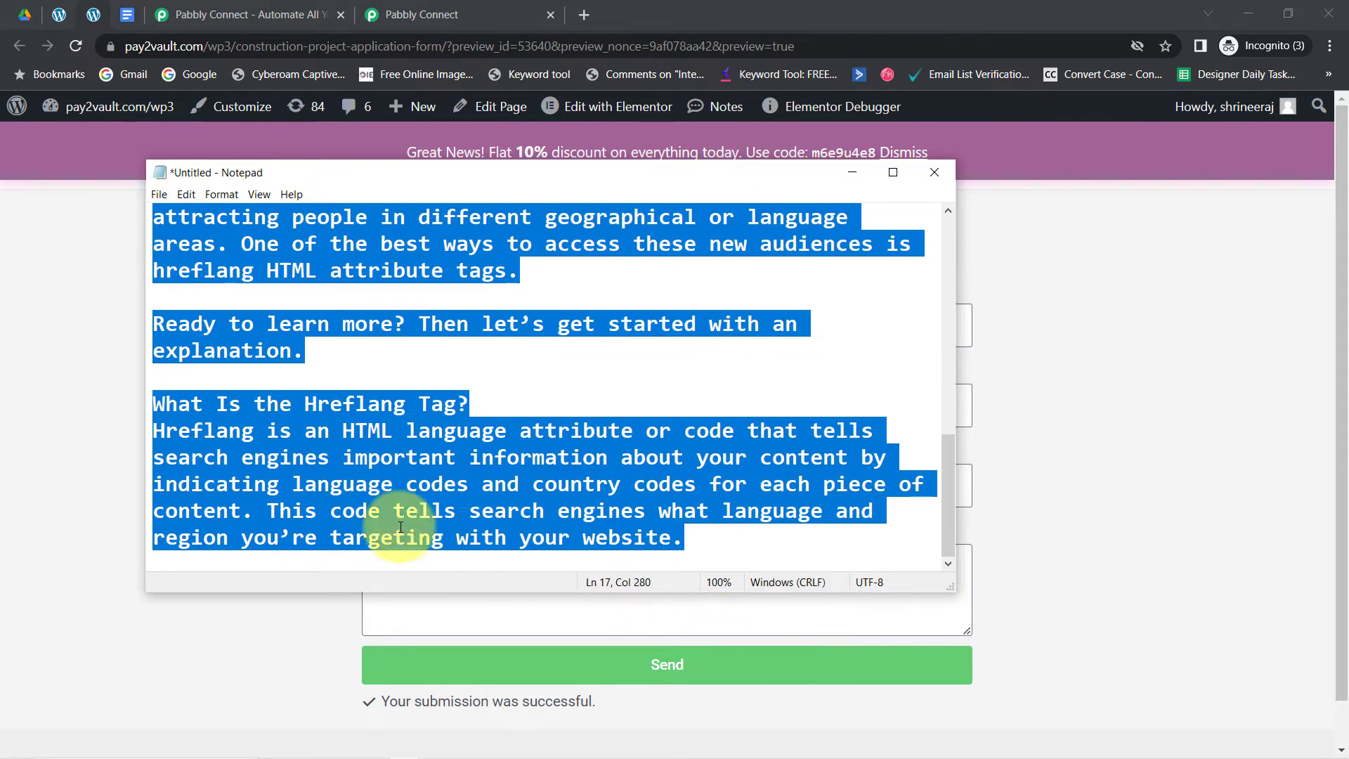
{"action": "left_click", "coordinate": [9, 394]}
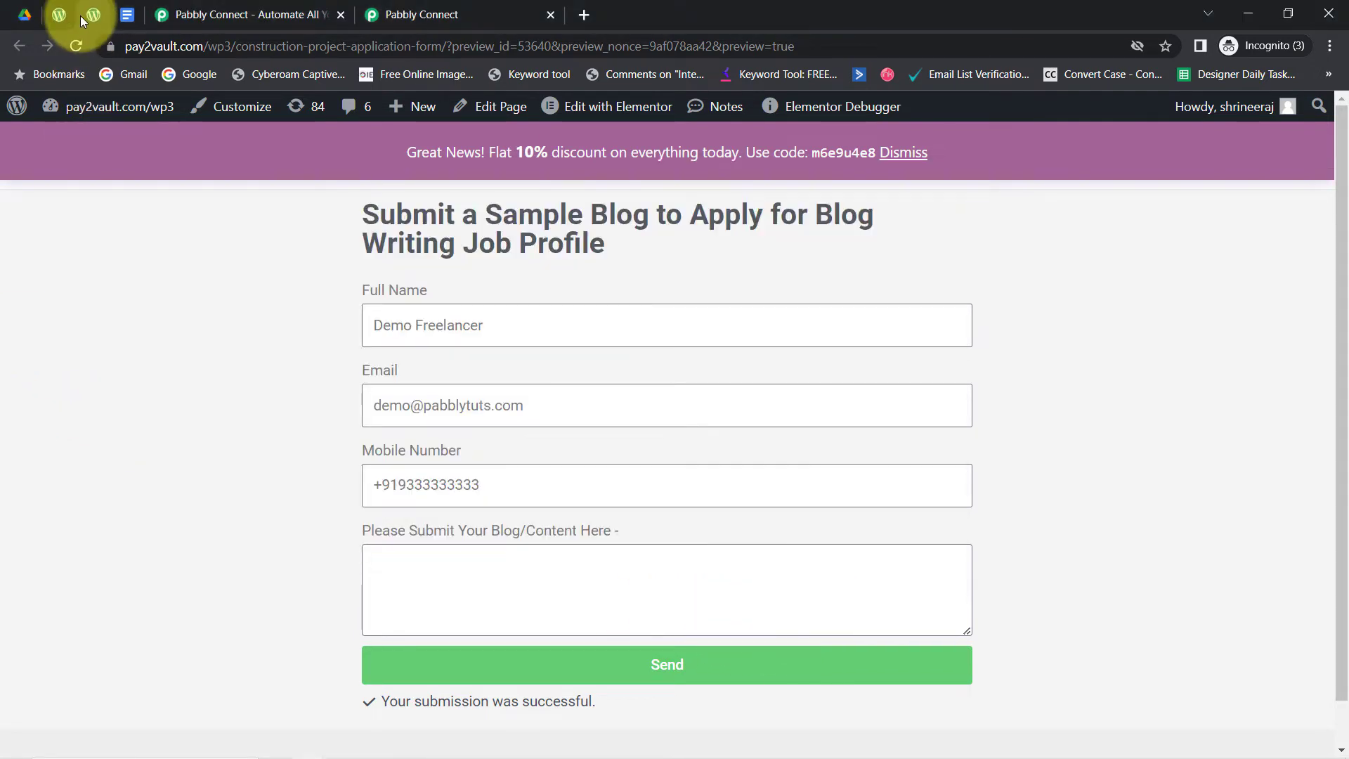
Step: Paste the copied blog text into the form's blog/content field and submit the form
{"action": "left_click", "coordinate": [482, 594]}
{"action": "key", "text": "ctrl+v"}
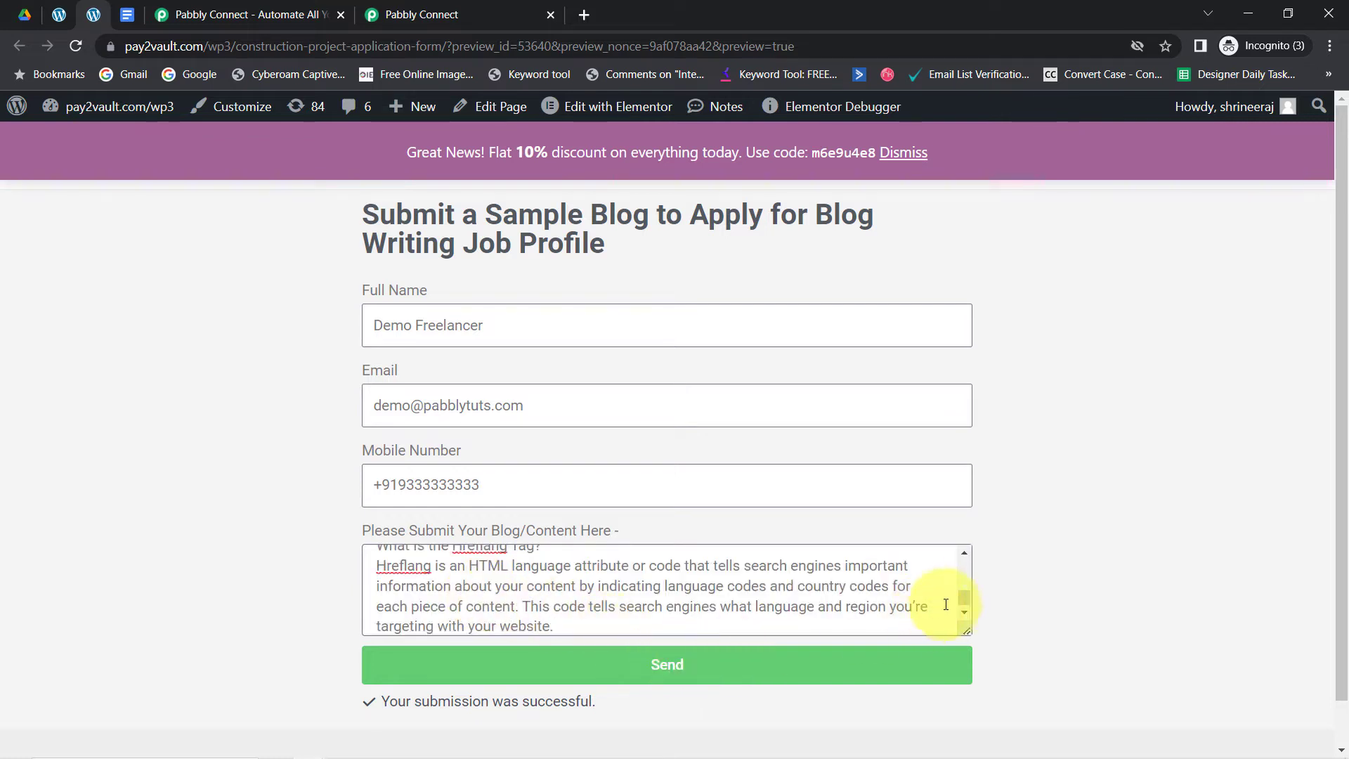
{"action": "left_click_drag", "start_coordinate": [965, 597], "coordinate": [964, 531]}
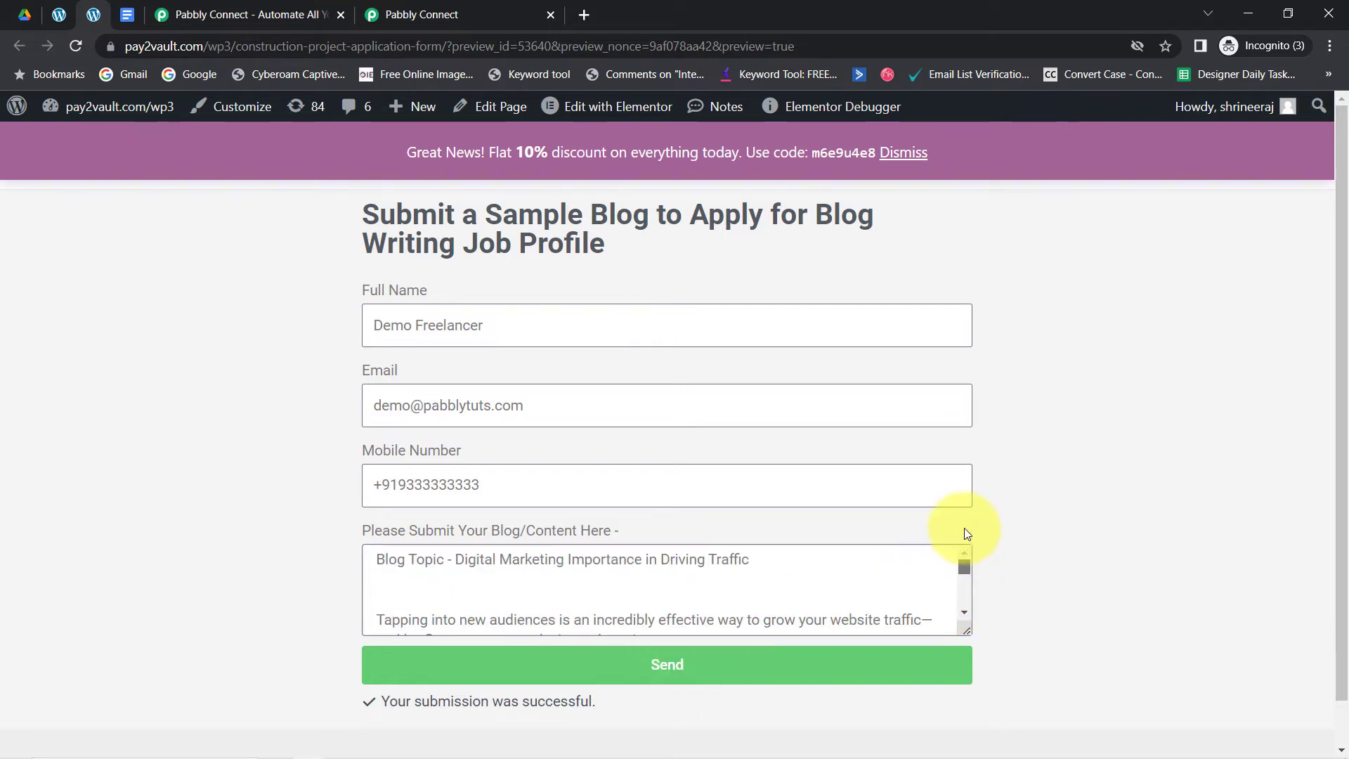
{"action": "left_click", "coordinate": [693, 667]}
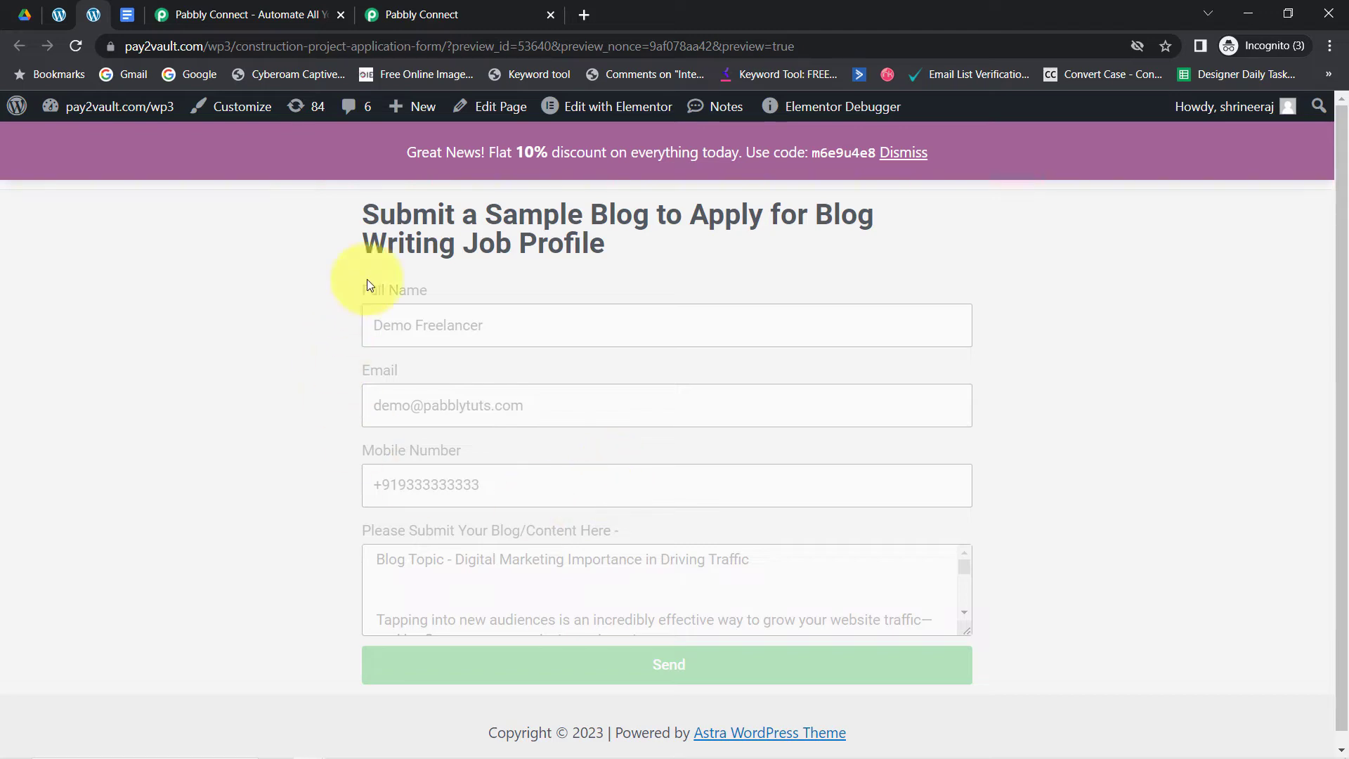
Step: Check the webhook capture in Pabbly Connect and the submission status on the form page
{"action": "left_click", "coordinate": [379, 5]}
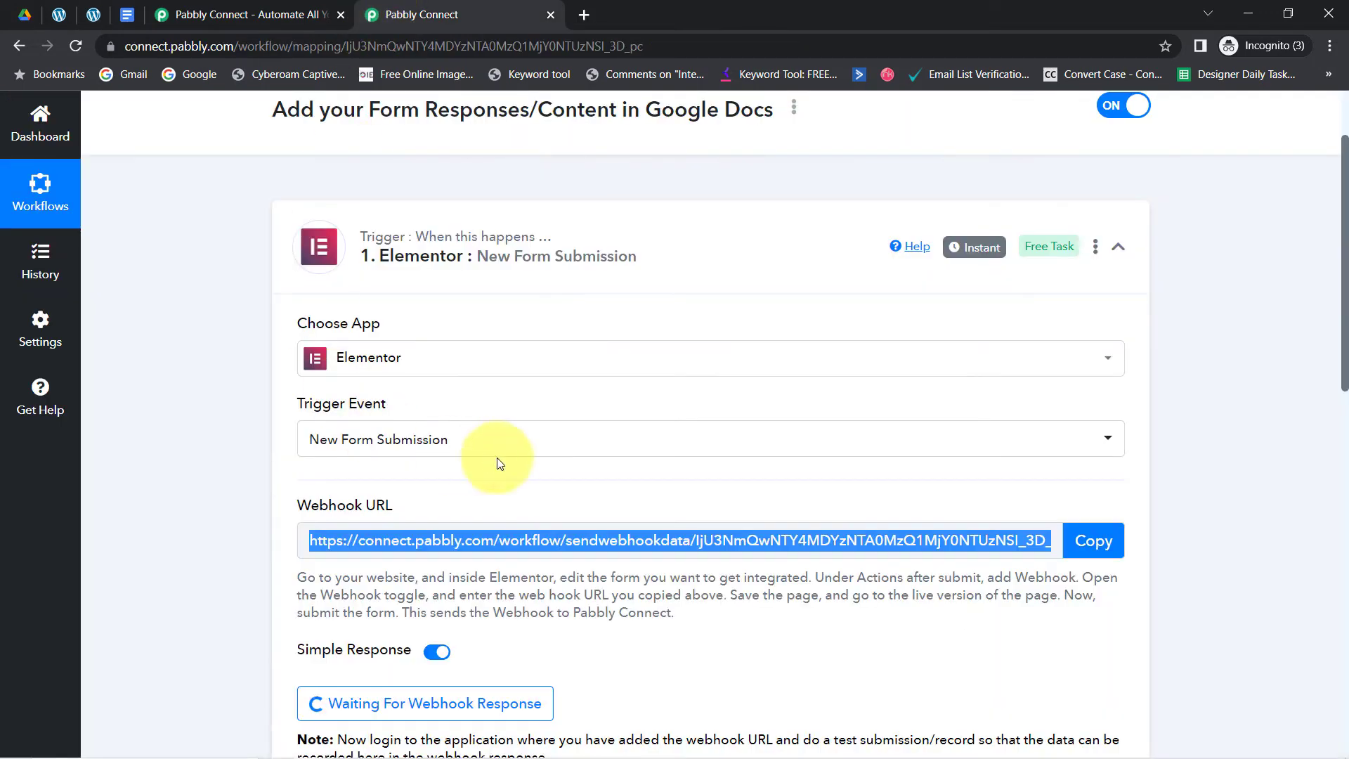
{"action": "left_click_drag", "start_coordinate": [1346, 236], "coordinate": [1345, 316]}
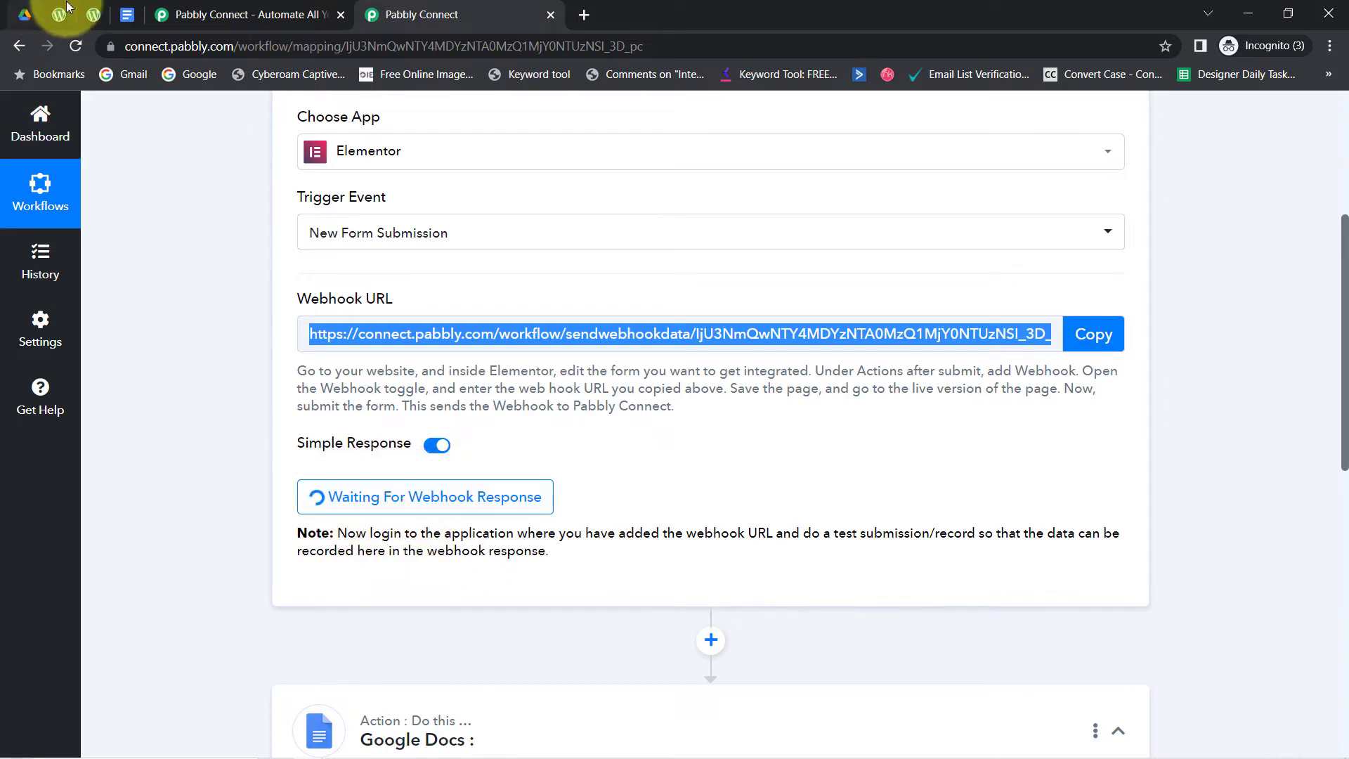
{"action": "left_click", "coordinate": [93, 16]}
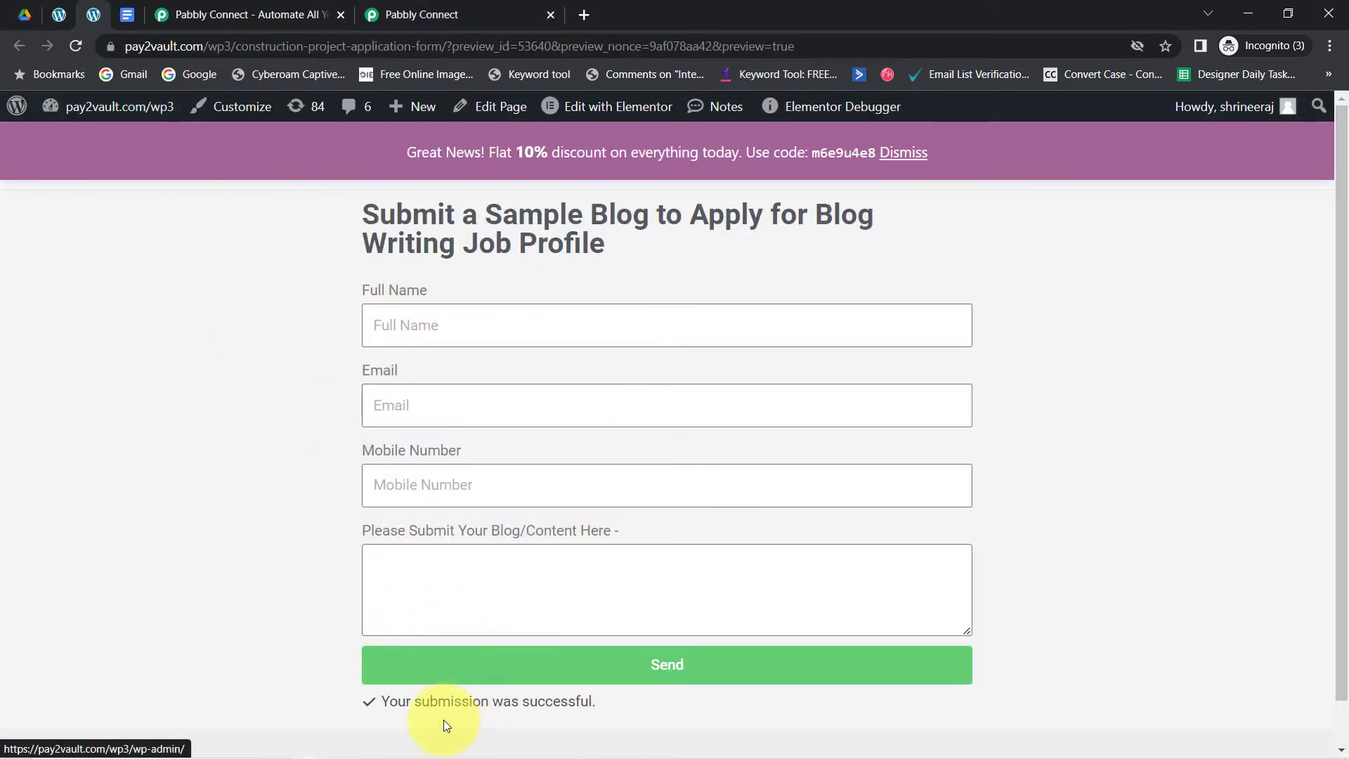
{"action": "left_click", "coordinate": [416, 15]}
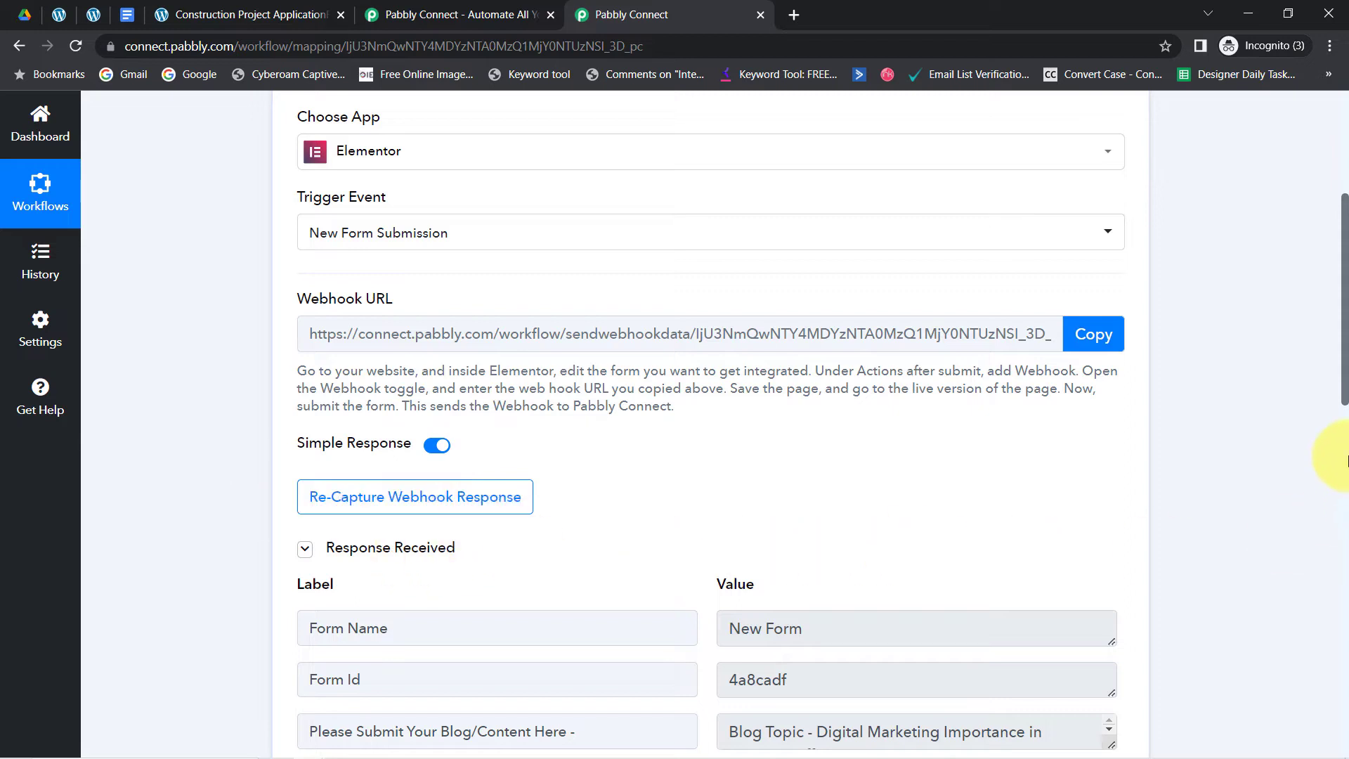
Step: Examine the blog content, mobile number, full name and email values in the received webhook response
{"action": "left_click_drag", "start_coordinate": [1345, 406], "coordinate": [1327, 523]}
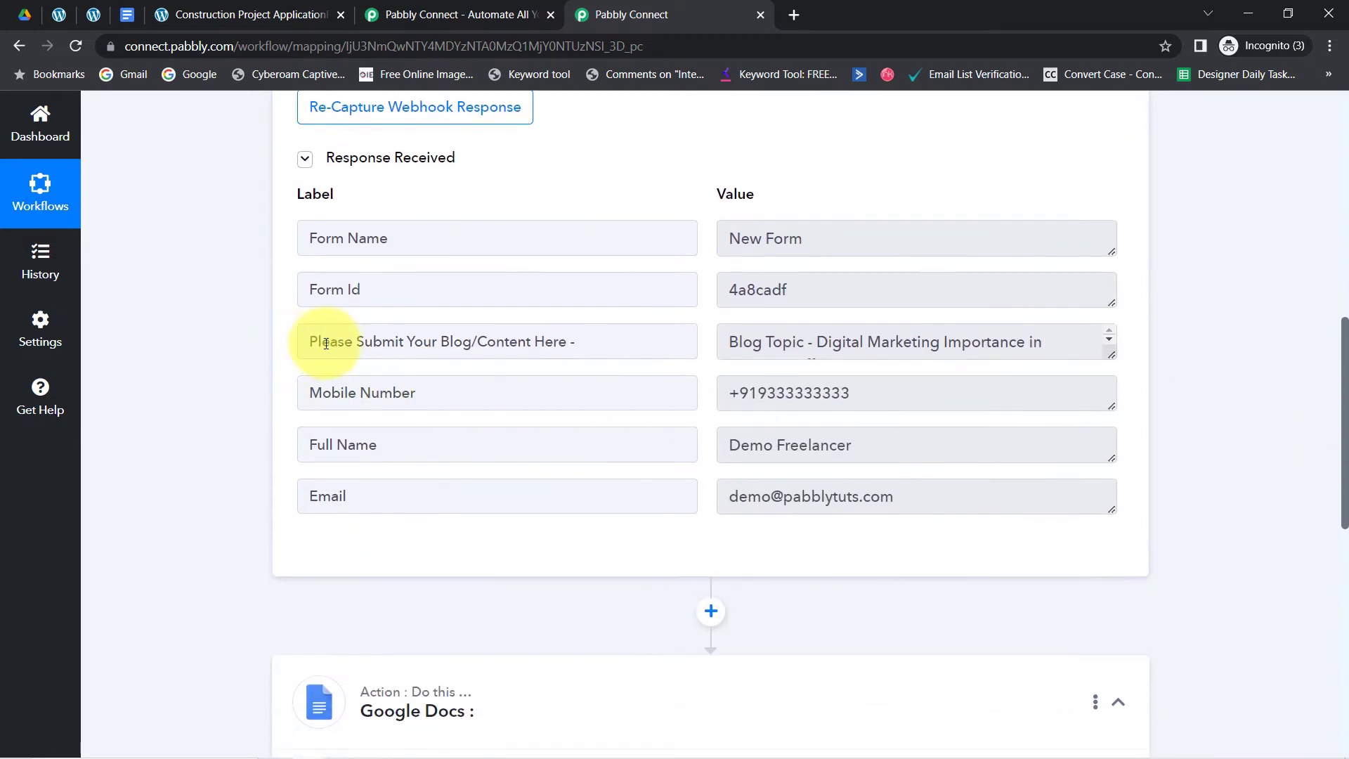
{"action": "left_click_drag", "start_coordinate": [328, 343], "coordinate": [511, 348]}
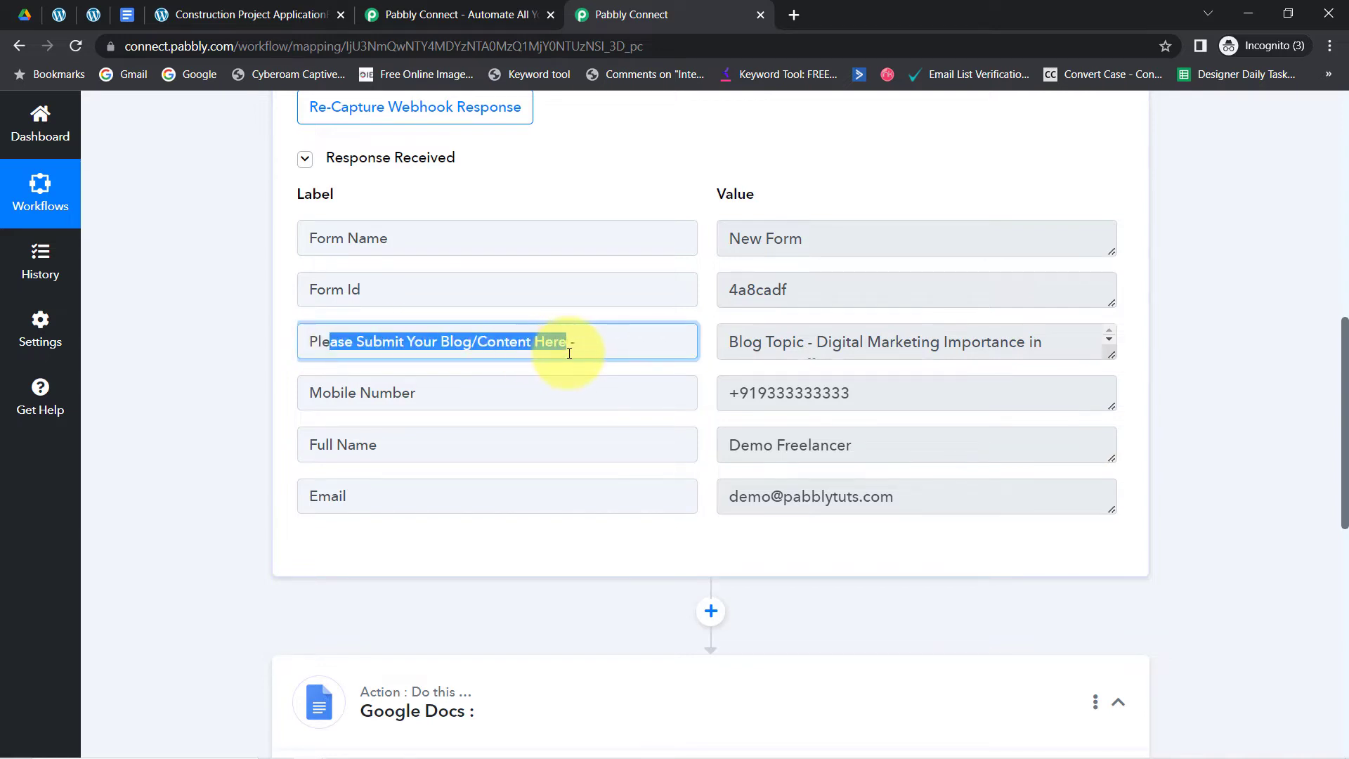
{"action": "left_click_drag", "start_coordinate": [1110, 357], "coordinate": [905, 378]}
{"action": "left_click_drag", "start_coordinate": [762, 413], "coordinate": [864, 427]}
{"action": "left_click_drag", "start_coordinate": [785, 469], "coordinate": [839, 479]}
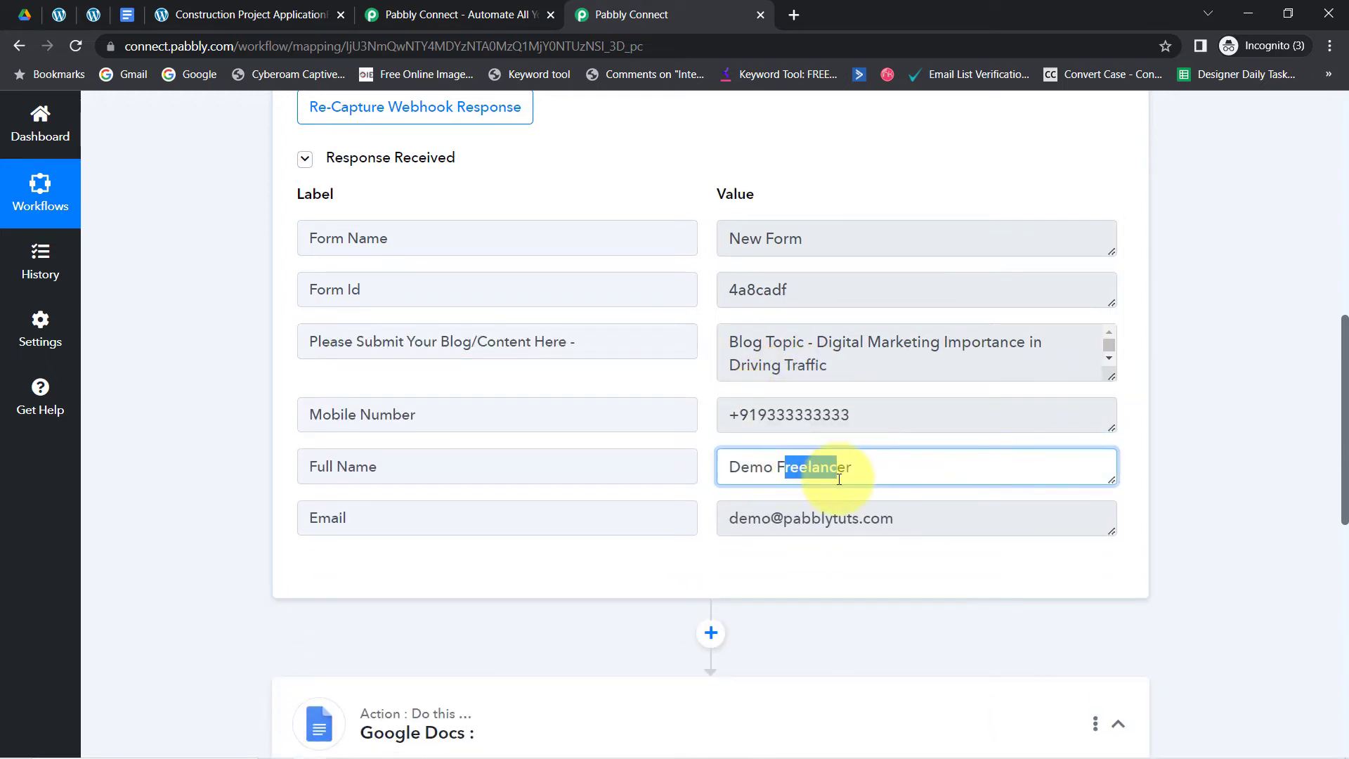
{"action": "left_click_drag", "start_coordinate": [748, 520], "coordinate": [871, 520]}
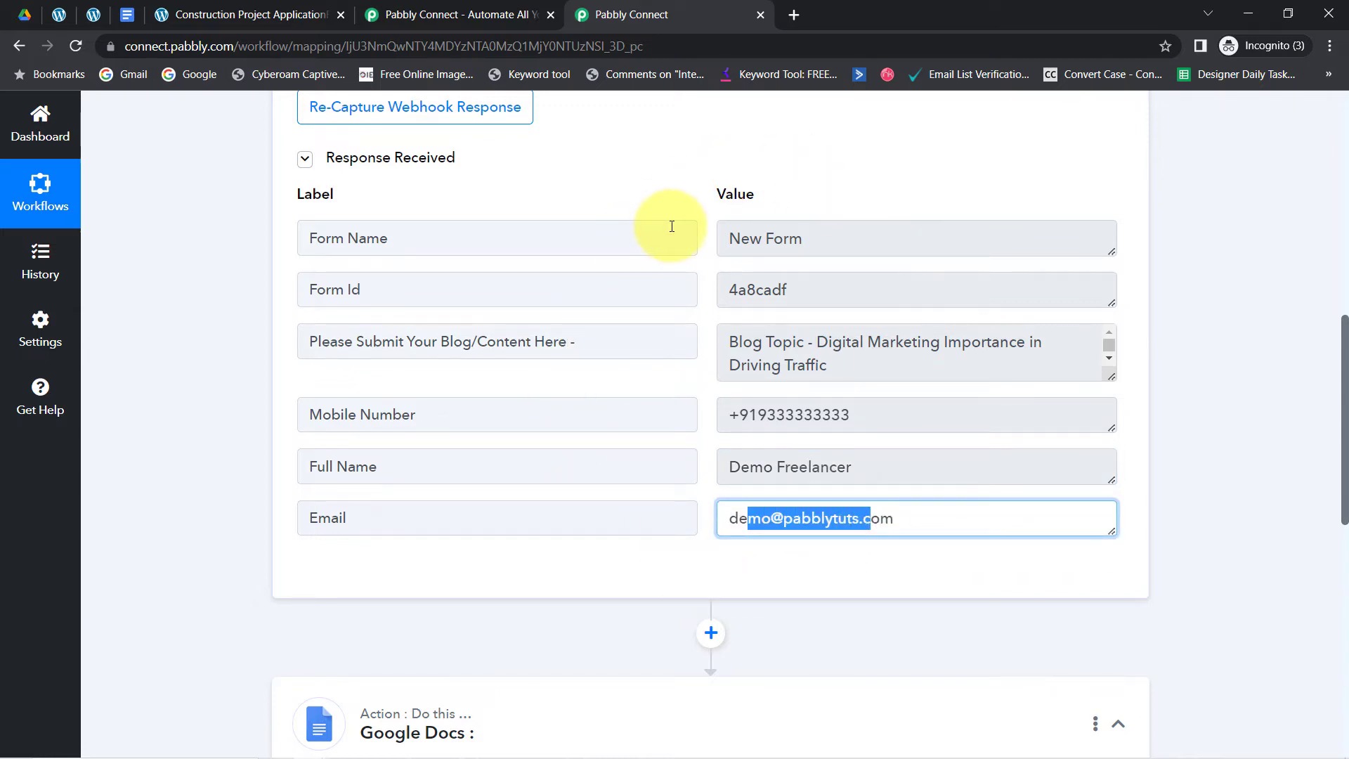
Step: Compare the Elementor form with the captured response and close the spare Pabbly Connect home page tab
{"action": "left_click", "coordinate": [97, 15]}
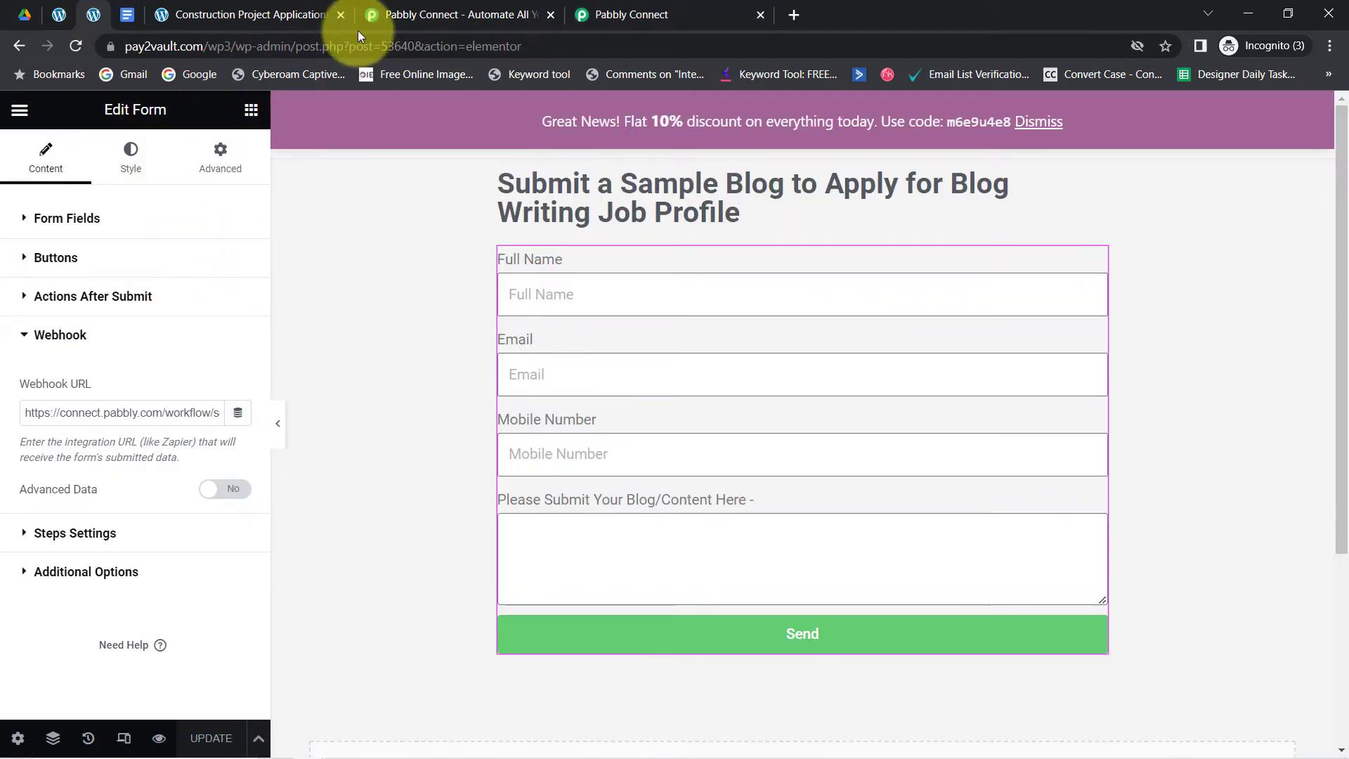
{"action": "left_click", "coordinate": [671, 8]}
{"action": "left_click", "coordinate": [550, 14]}
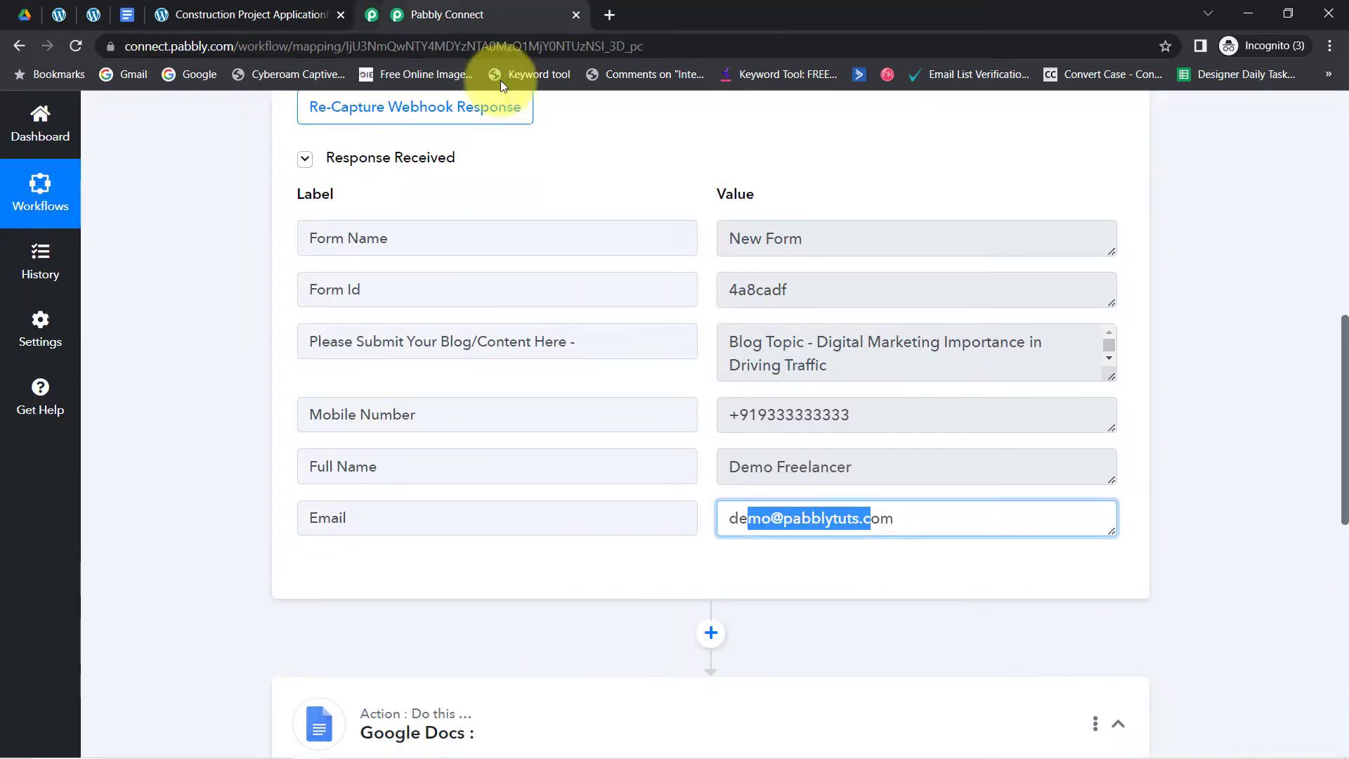
{"action": "left_click", "coordinate": [815, 348]}
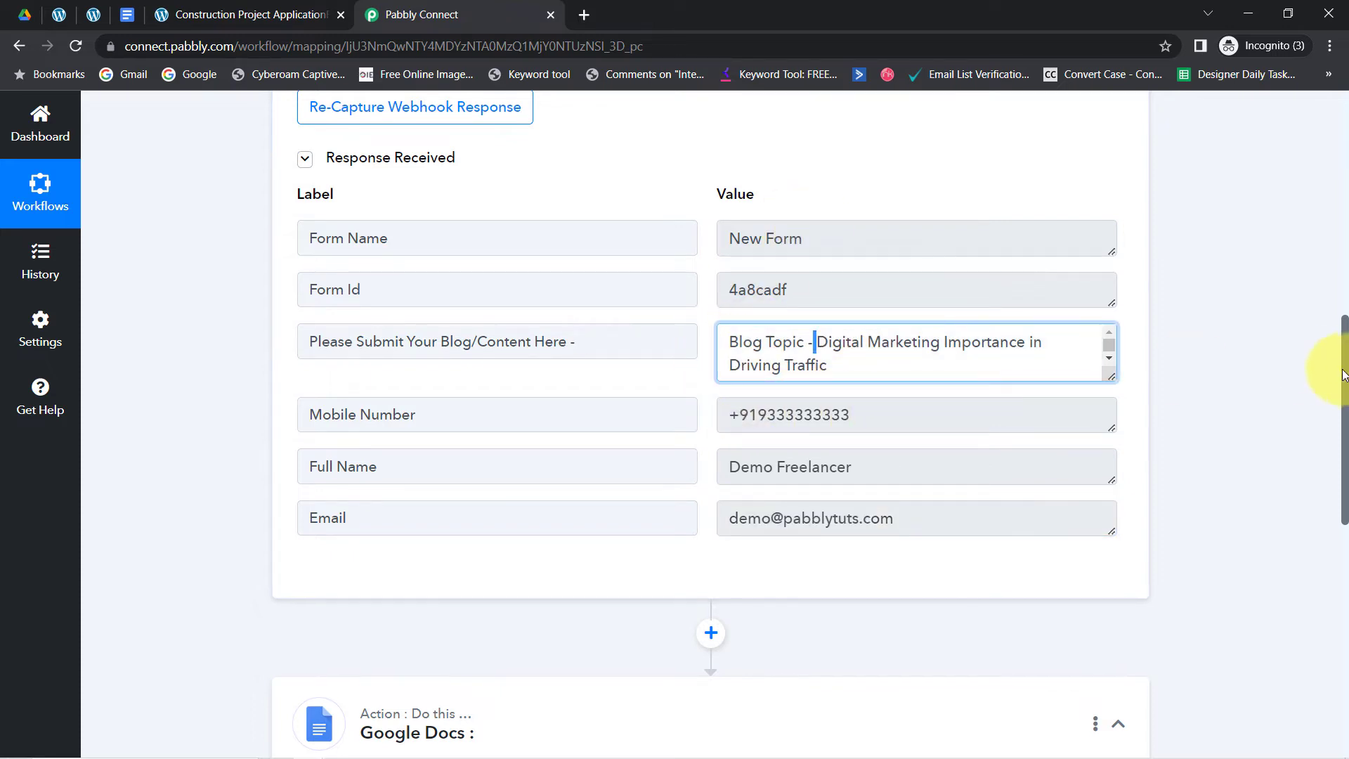
Step: Set the Google Docs action event to Create a Blank Document and start adding a new Google Docs connection
{"action": "left_click_drag", "start_coordinate": [1345, 371], "coordinate": [1345, 541]}
{"action": "left_click", "coordinate": [327, 384]}
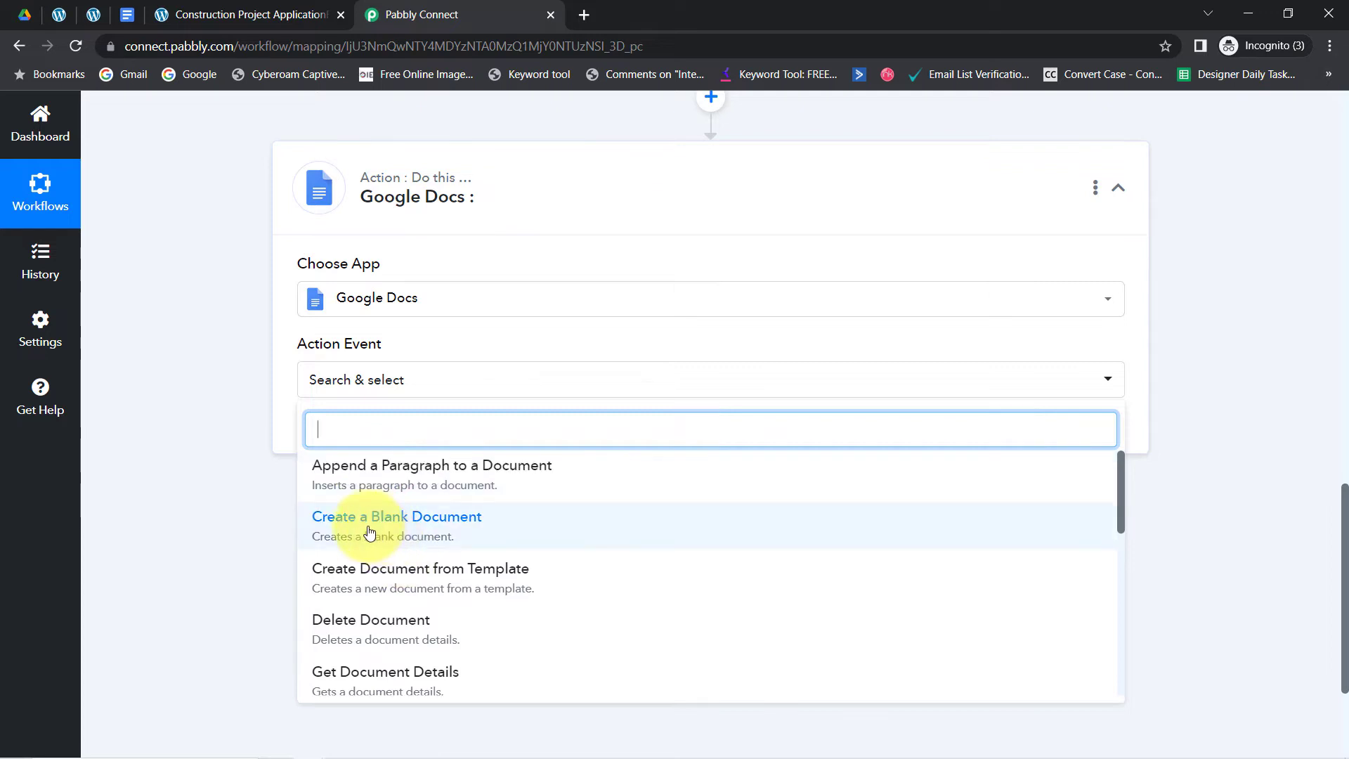
{"action": "left_click_drag", "start_coordinate": [1122, 490], "coordinate": [1075, 466]}
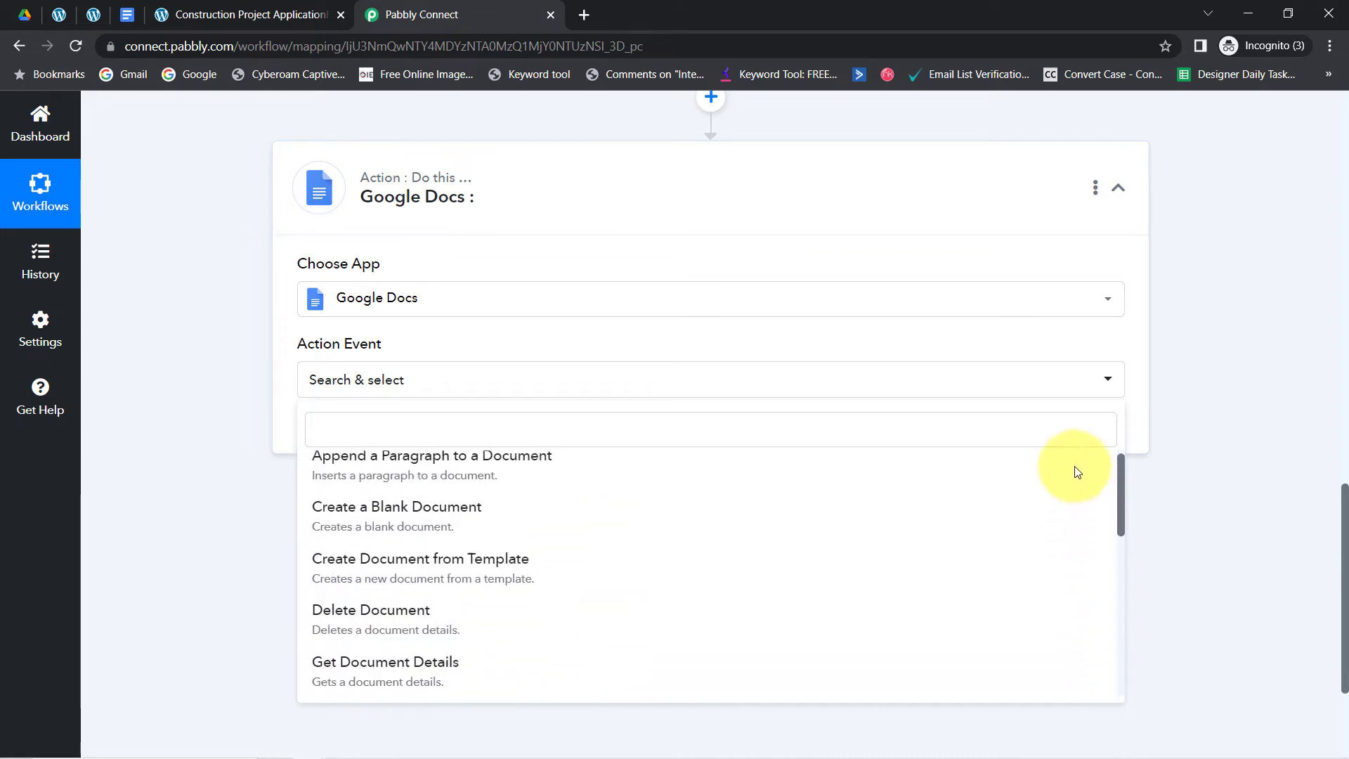
{"action": "left_click", "coordinate": [385, 535]}
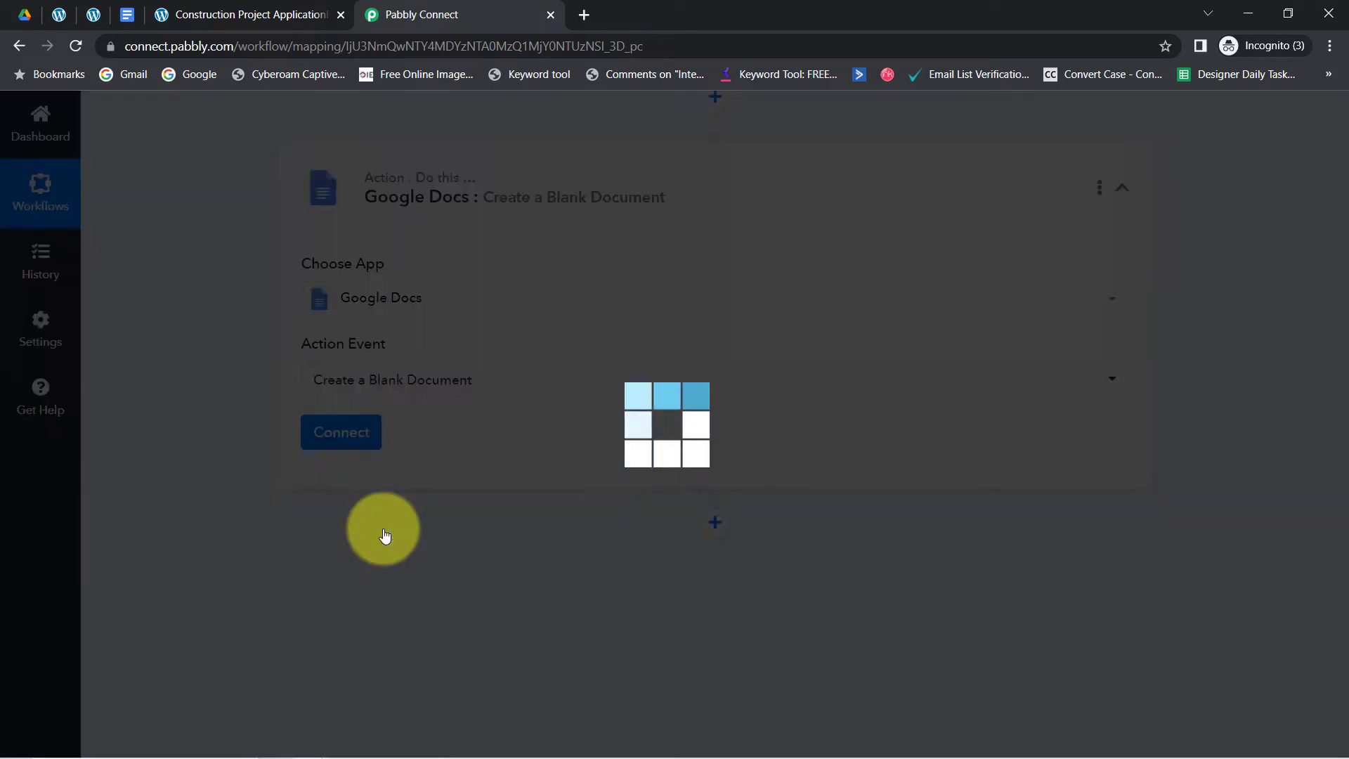
{"action": "left_click", "coordinate": [318, 437]}
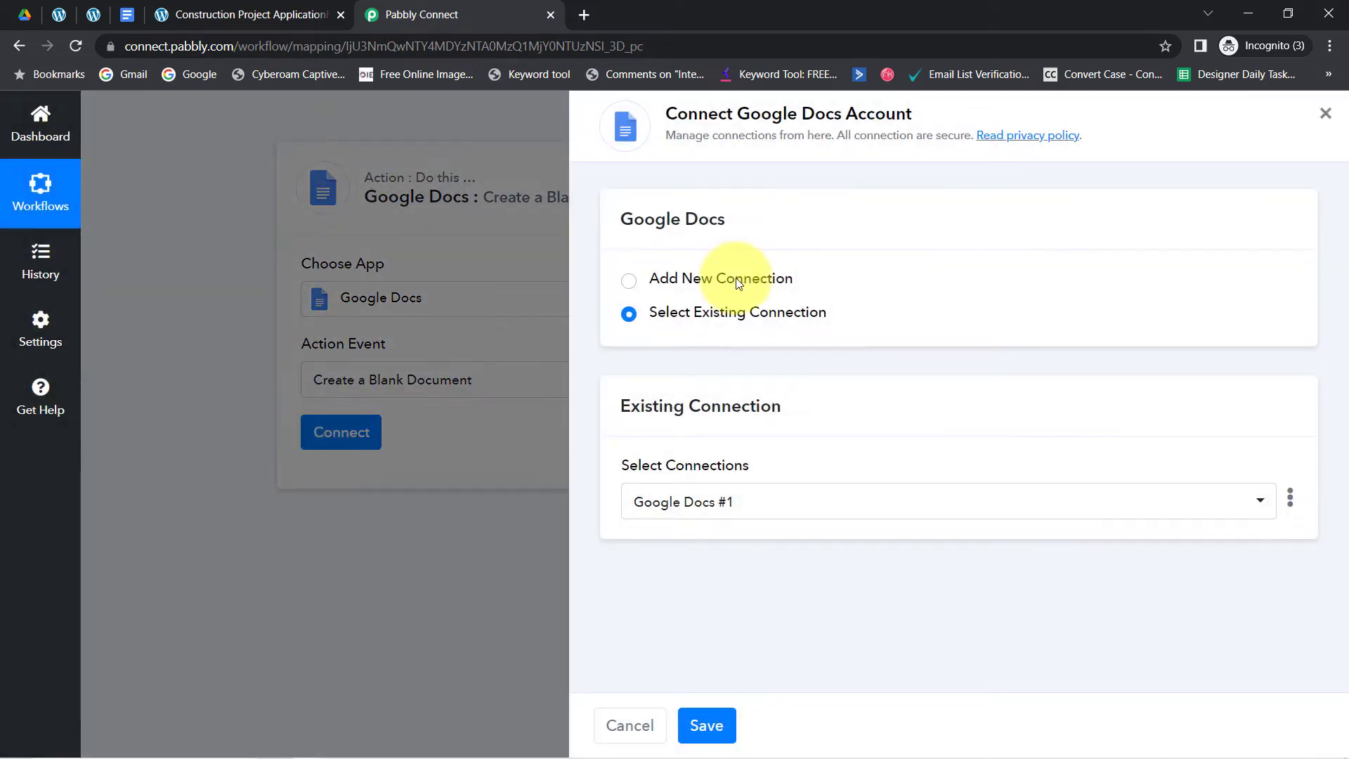
{"action": "left_click", "coordinate": [738, 281]}
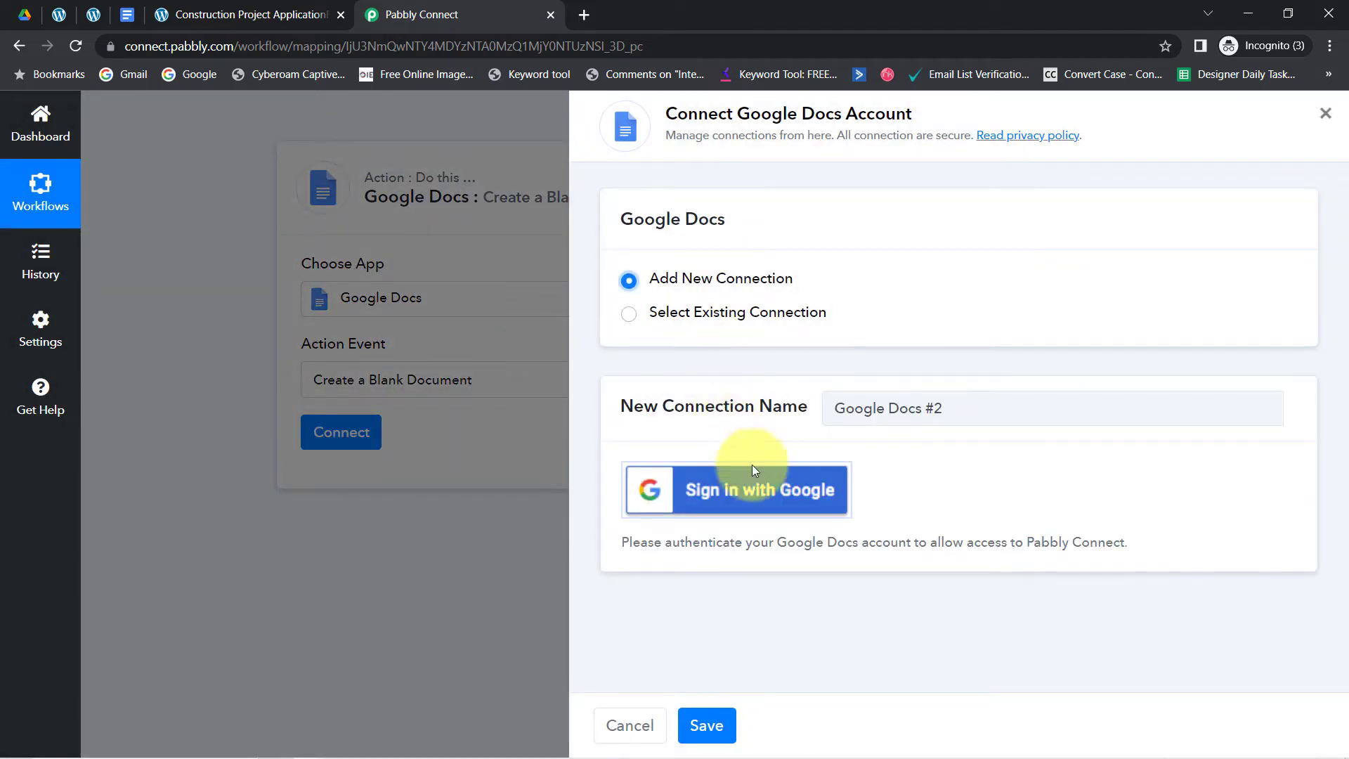
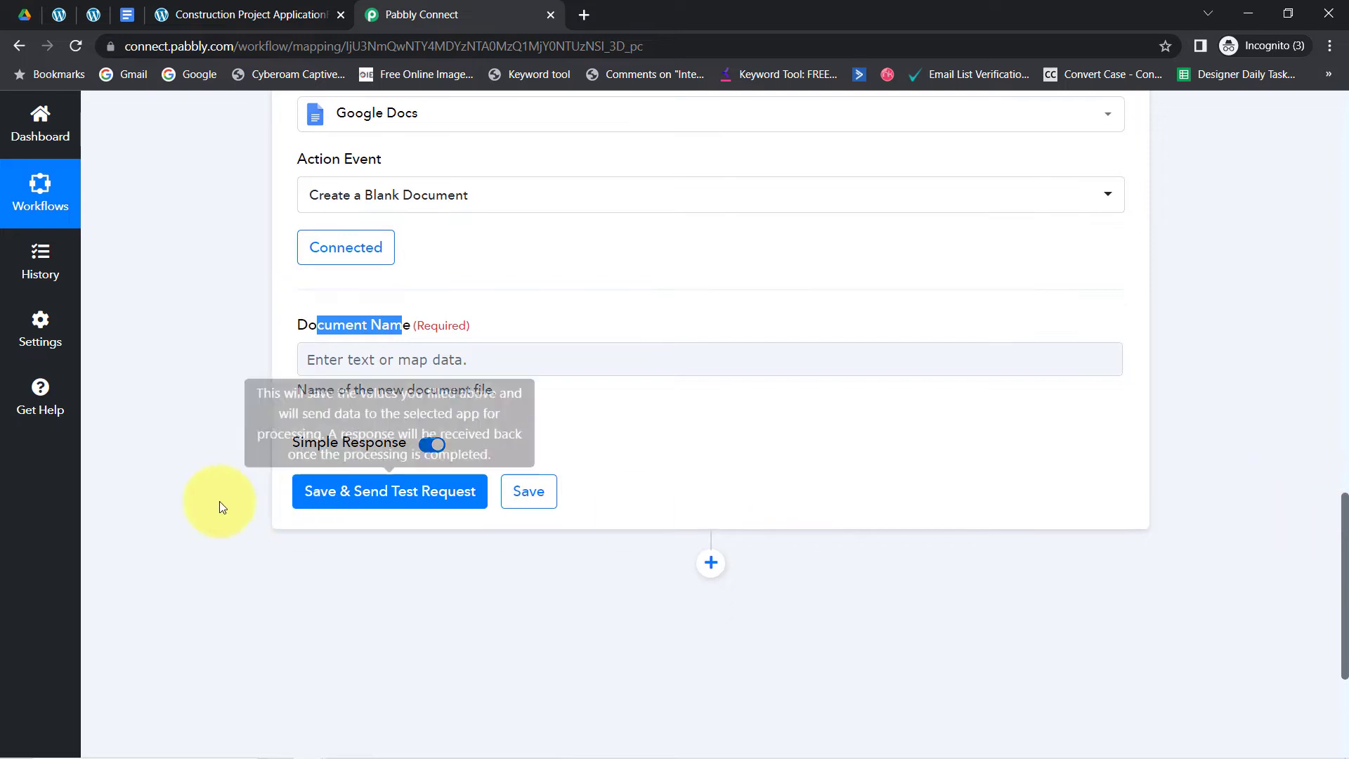
Step: Enter "Blog Submission via -" as the name of the new Google Docs document
{"action": "left_click", "coordinate": [357, 365]}
{"action": "type", "text": "Blog Submission via -"}
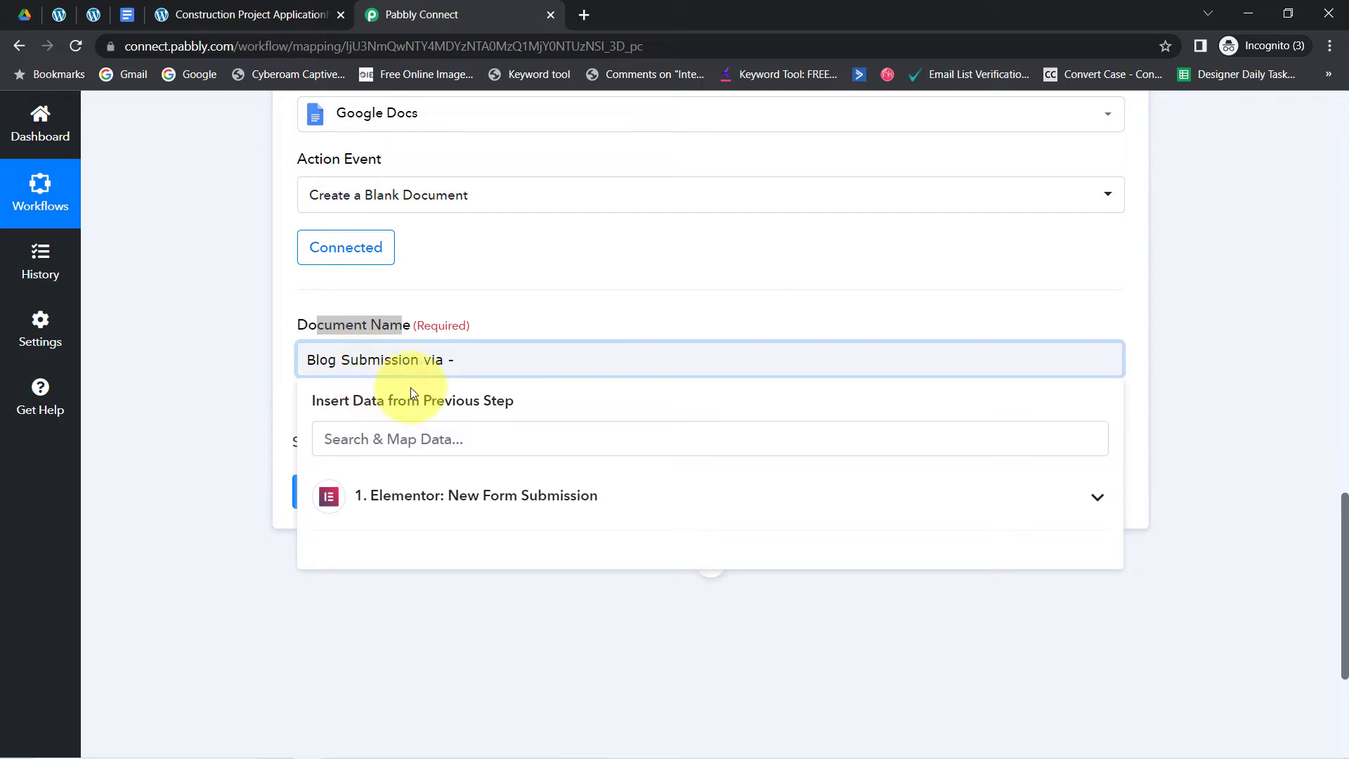
{"action": "left_click", "coordinate": [222, 394]}
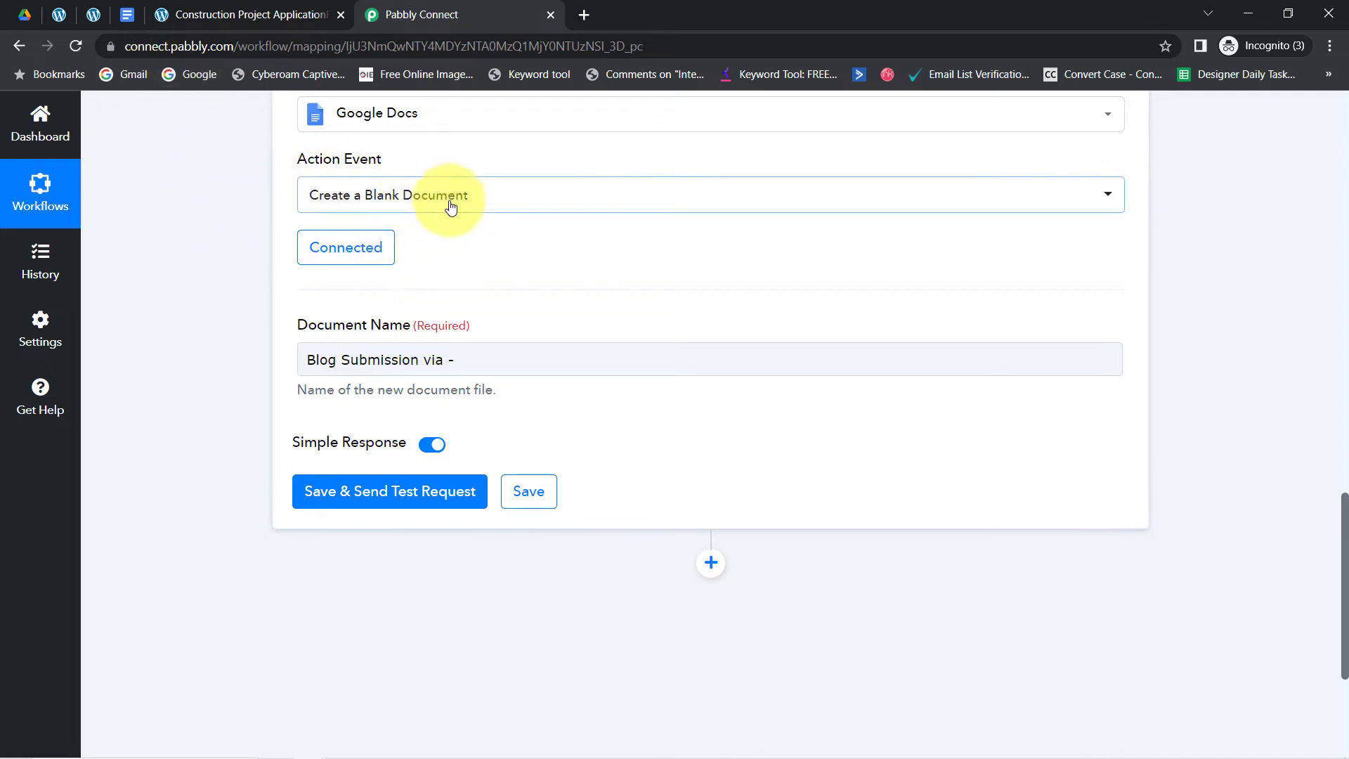
Step: Add the Full Name field from the Elementor form submission to the end of the Document Name
{"action": "left_click", "coordinate": [492, 363]}
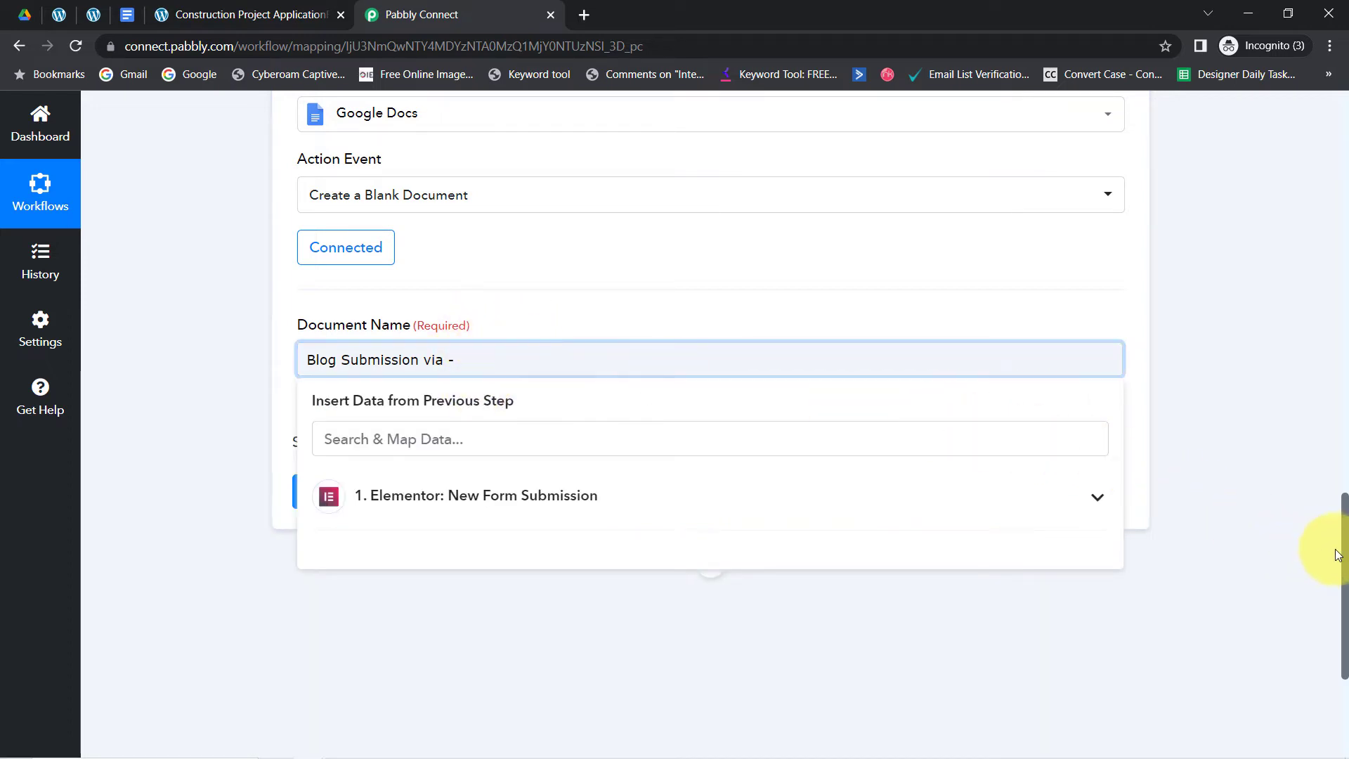
{"action": "mouse_move", "coordinate": [1344, 555]}
{"action": "left_mouse_down"}
{"action": "mouse_move", "coordinate": [1335, 380]}
{"action": "mouse_move", "coordinate": [1340, 572]}
{"action": "left_mouse_up"}
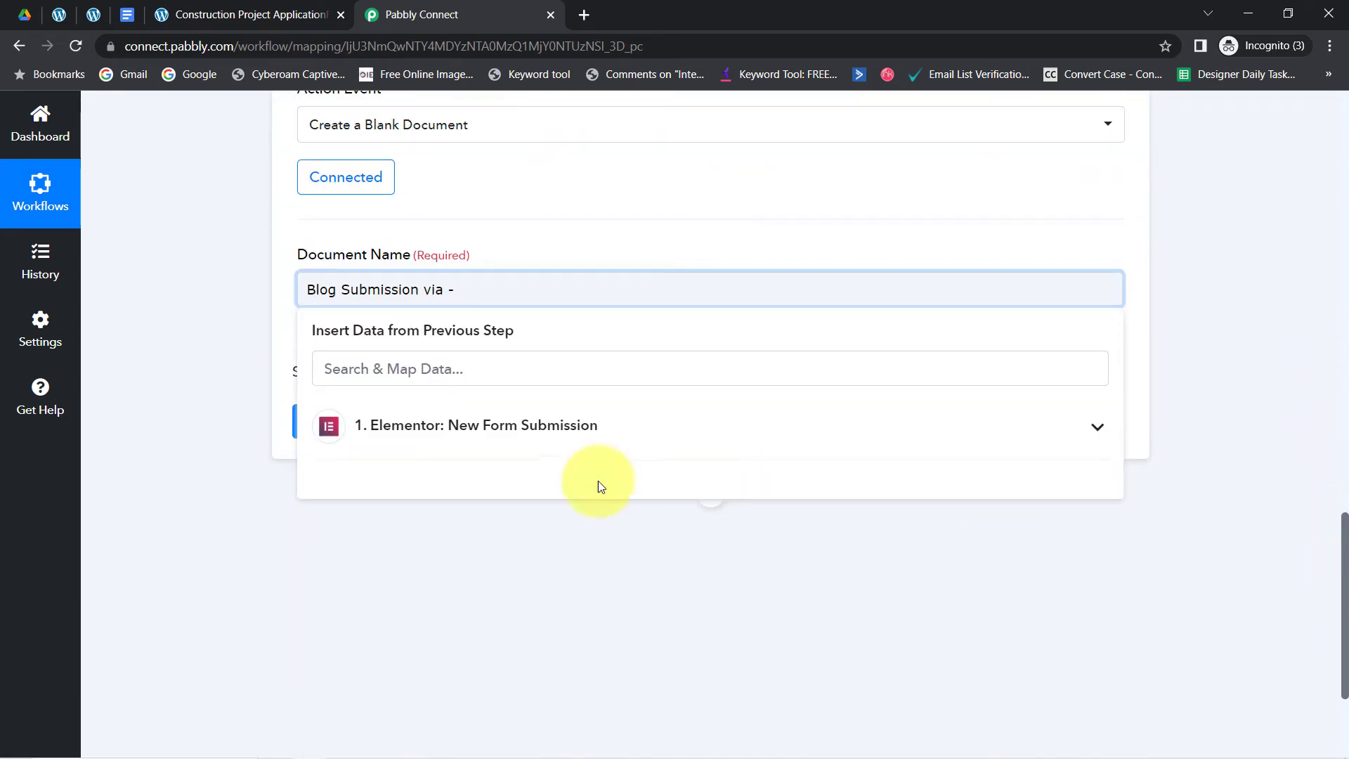
{"action": "left_click", "coordinate": [391, 427]}
{"action": "left_click", "coordinate": [318, 369]}
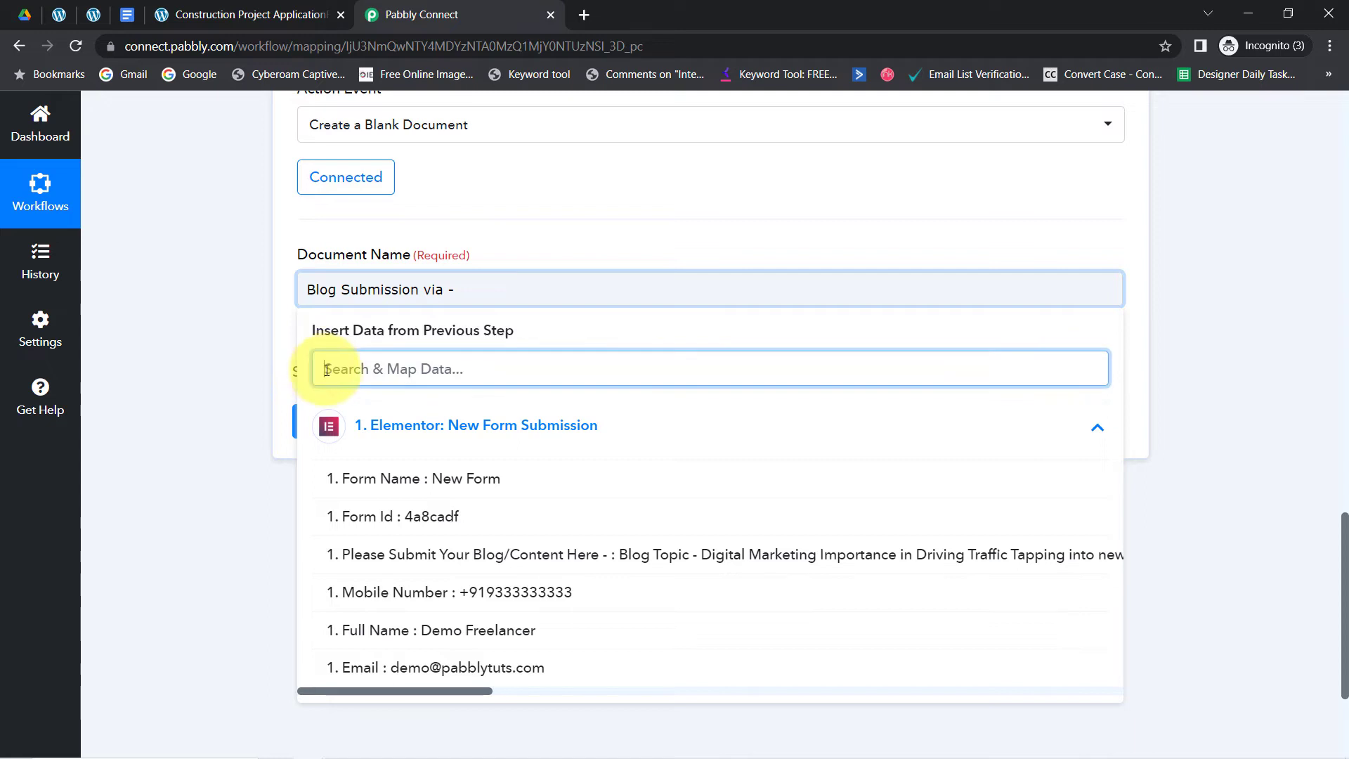
{"action": "left_click", "coordinate": [512, 630]}
{"action": "left_click", "coordinate": [216, 309]}
{"action": "left_click_drag", "start_coordinate": [391, 296], "coordinate": [317, 299]}
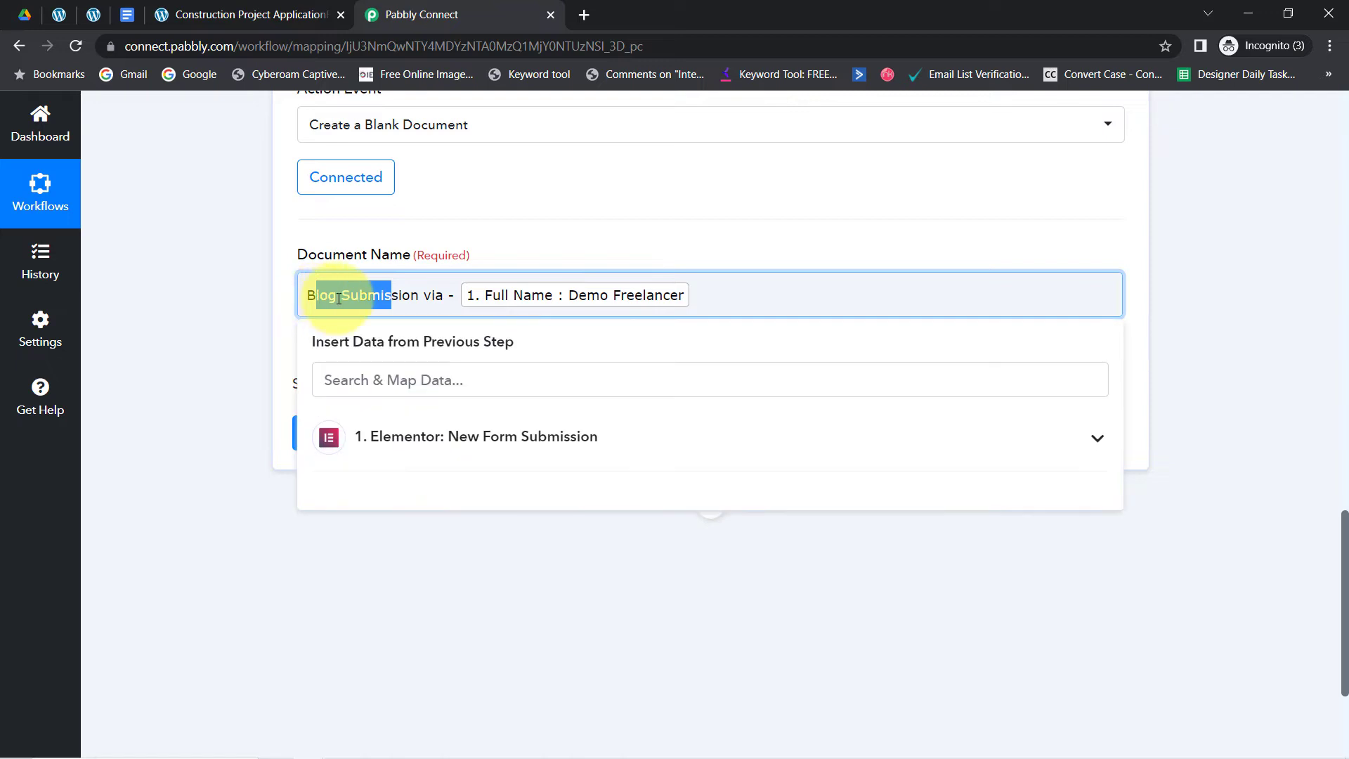
{"action": "left_click", "coordinate": [251, 297]}
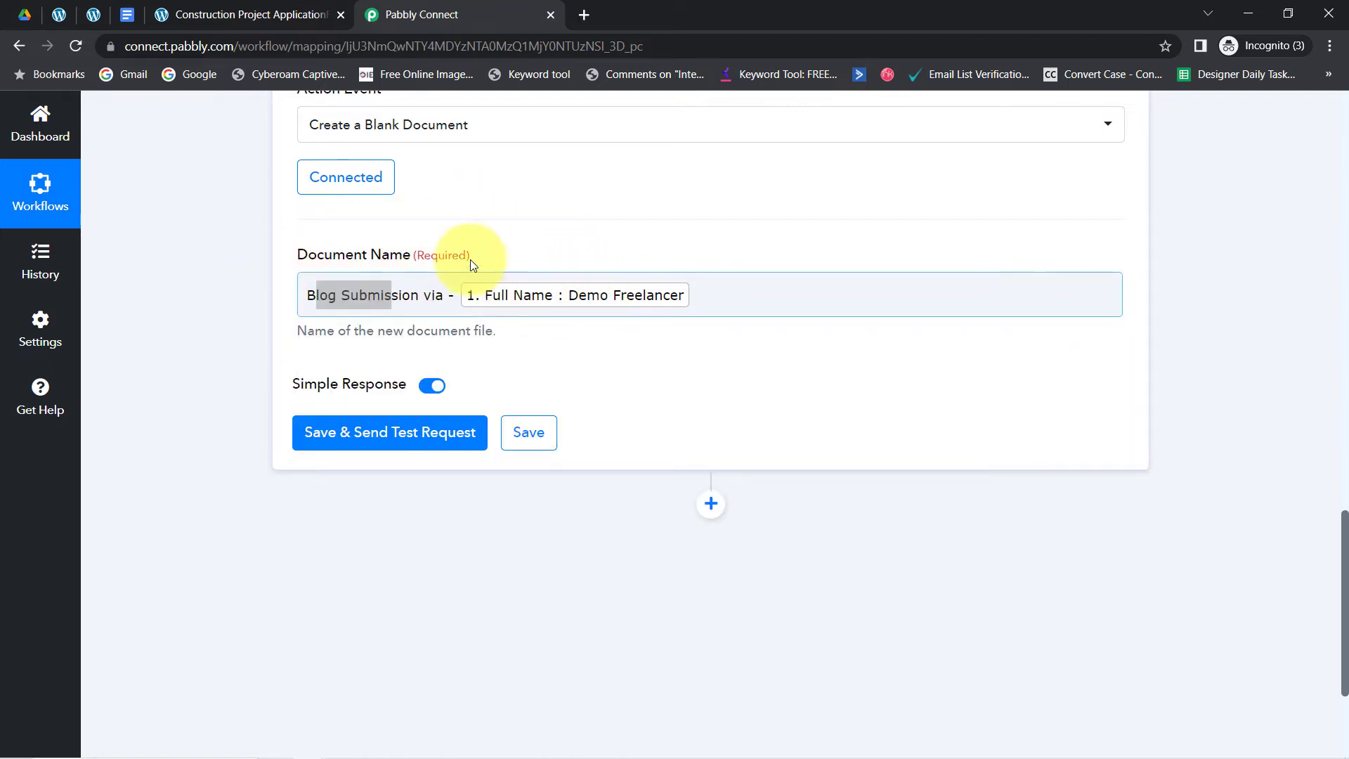
{"action": "left_click", "coordinate": [418, 295]}
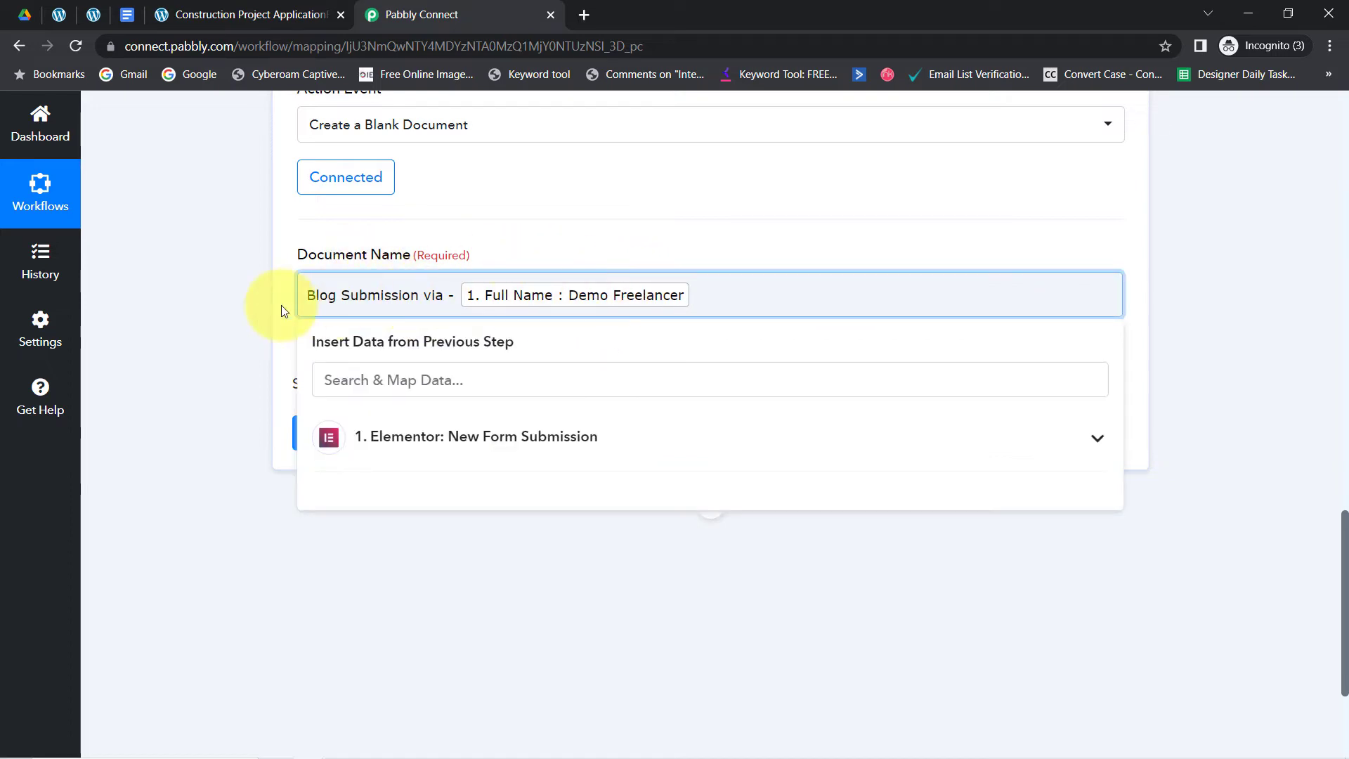
{"action": "left_click", "coordinate": [215, 334]}
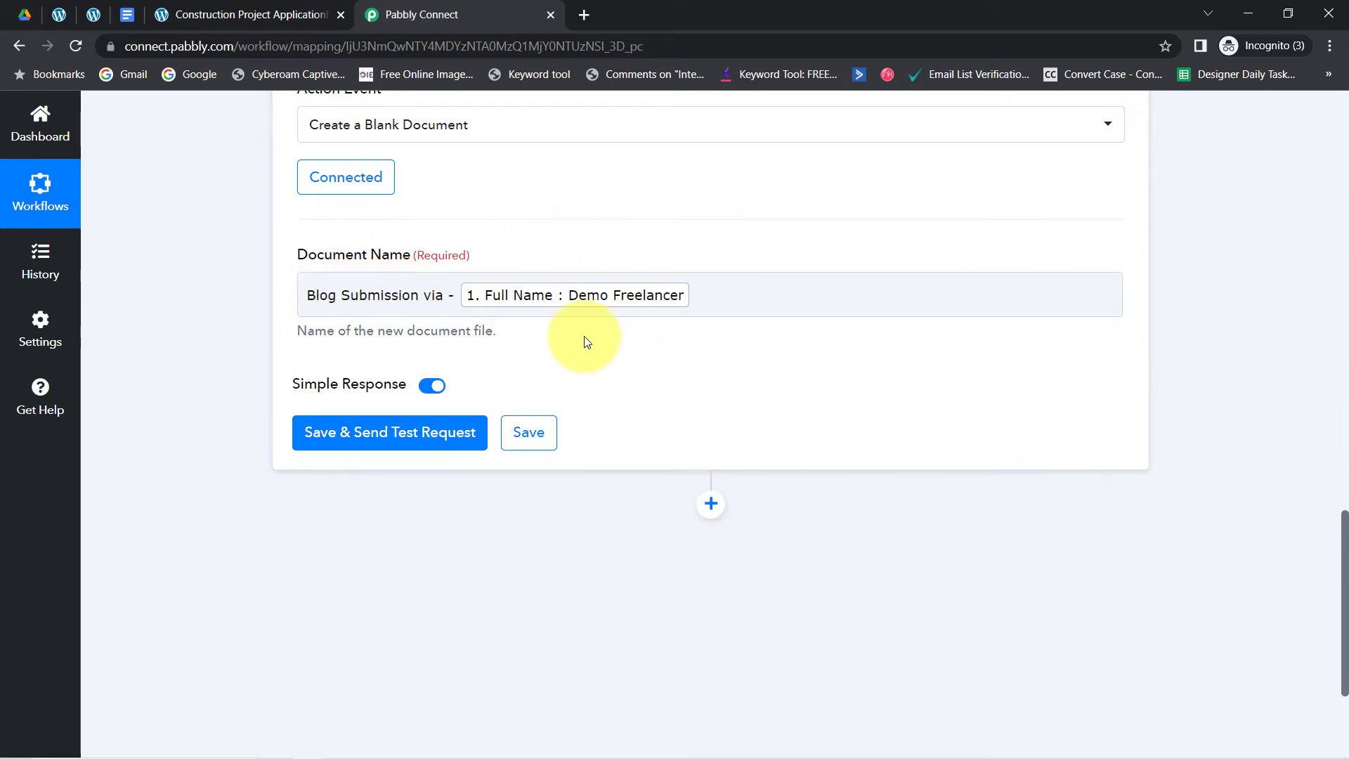
Step: Save the blank document step with a test request and check the Title value in the received response
{"action": "left_click", "coordinate": [412, 435]}
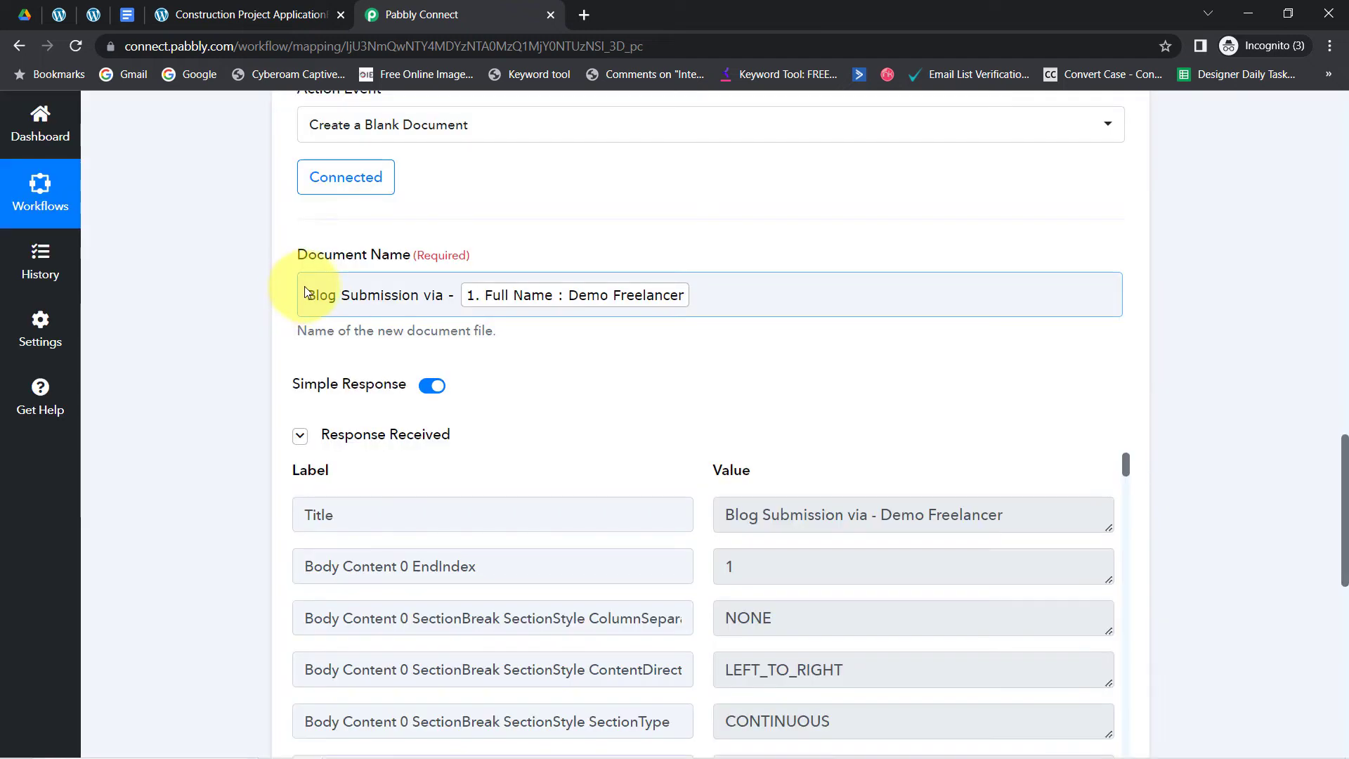
{"action": "double_click", "coordinate": [420, 302]}
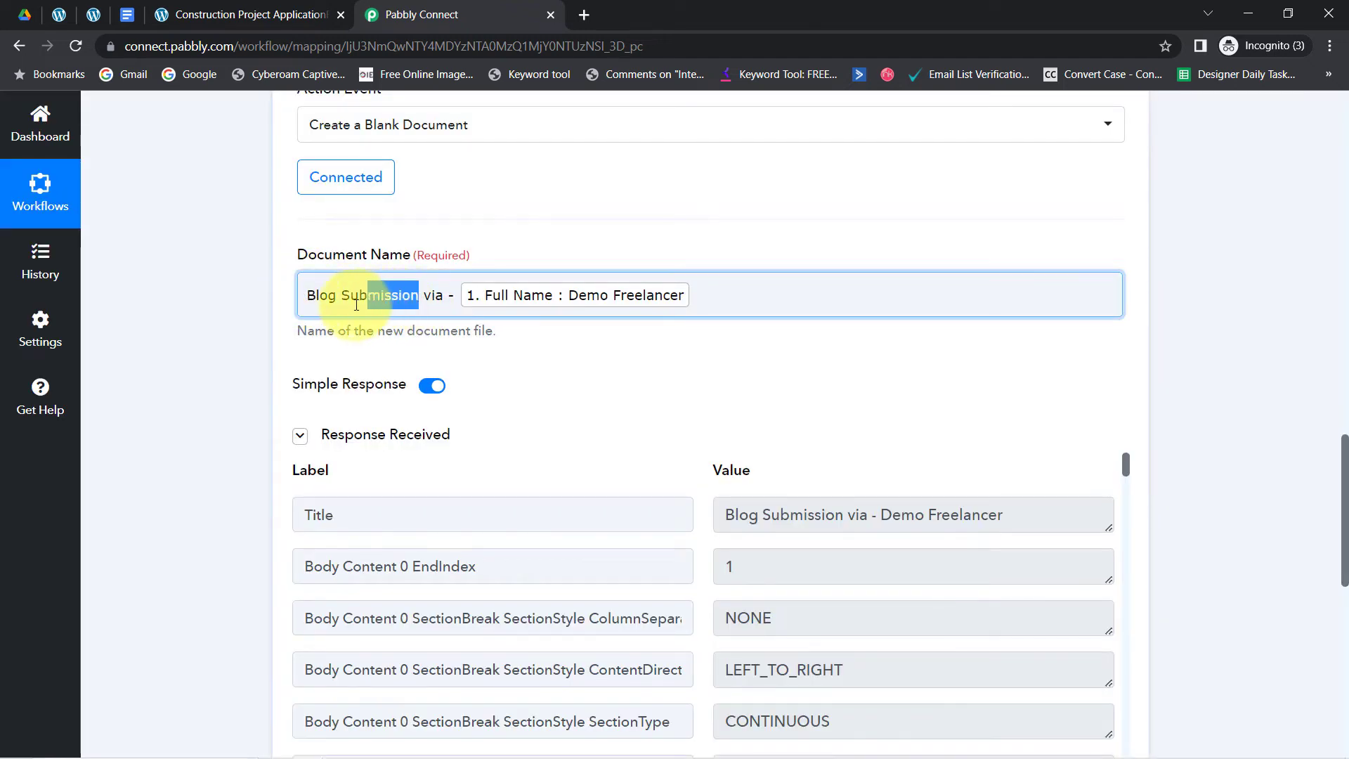
{"action": "left_click", "coordinate": [231, 339]}
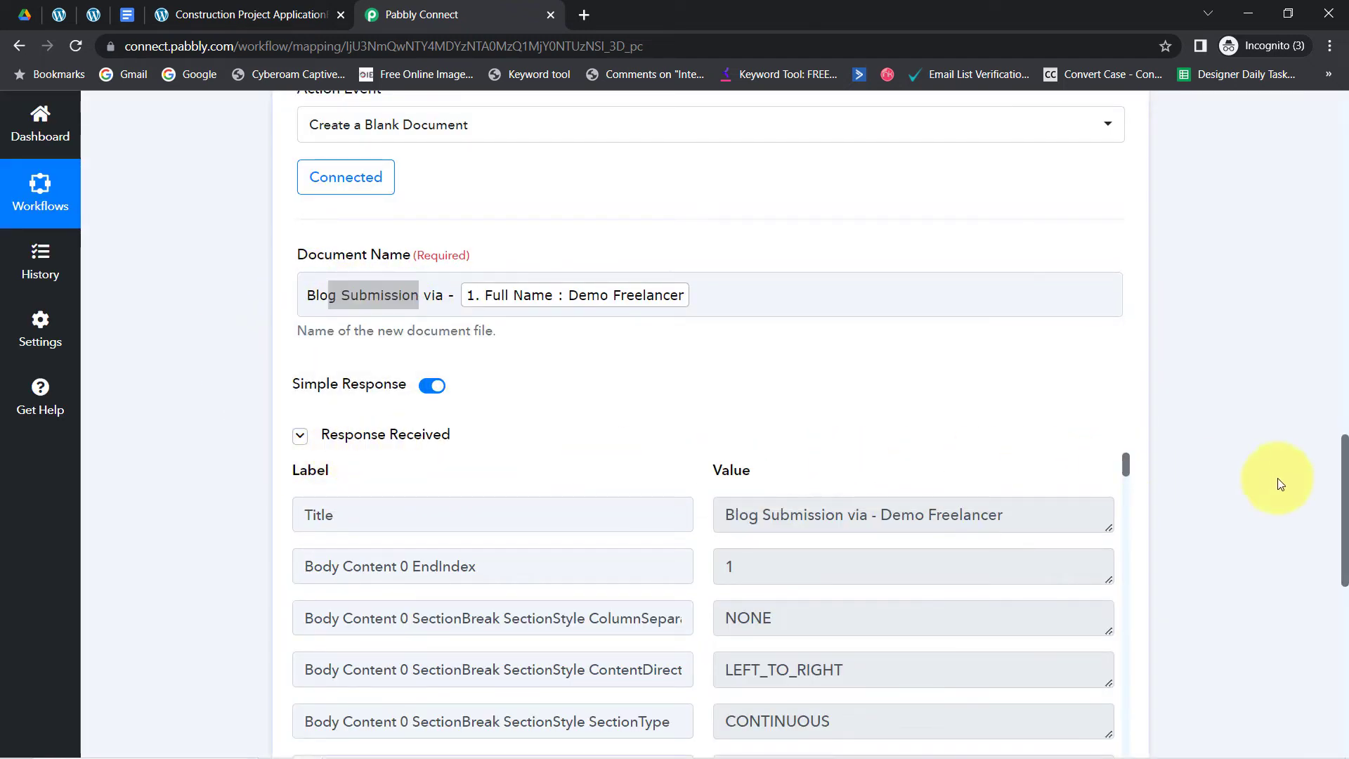
{"action": "scroll", "coordinate": [1344, 472], "scroll_direction": "down", "scroll_amount": 4}
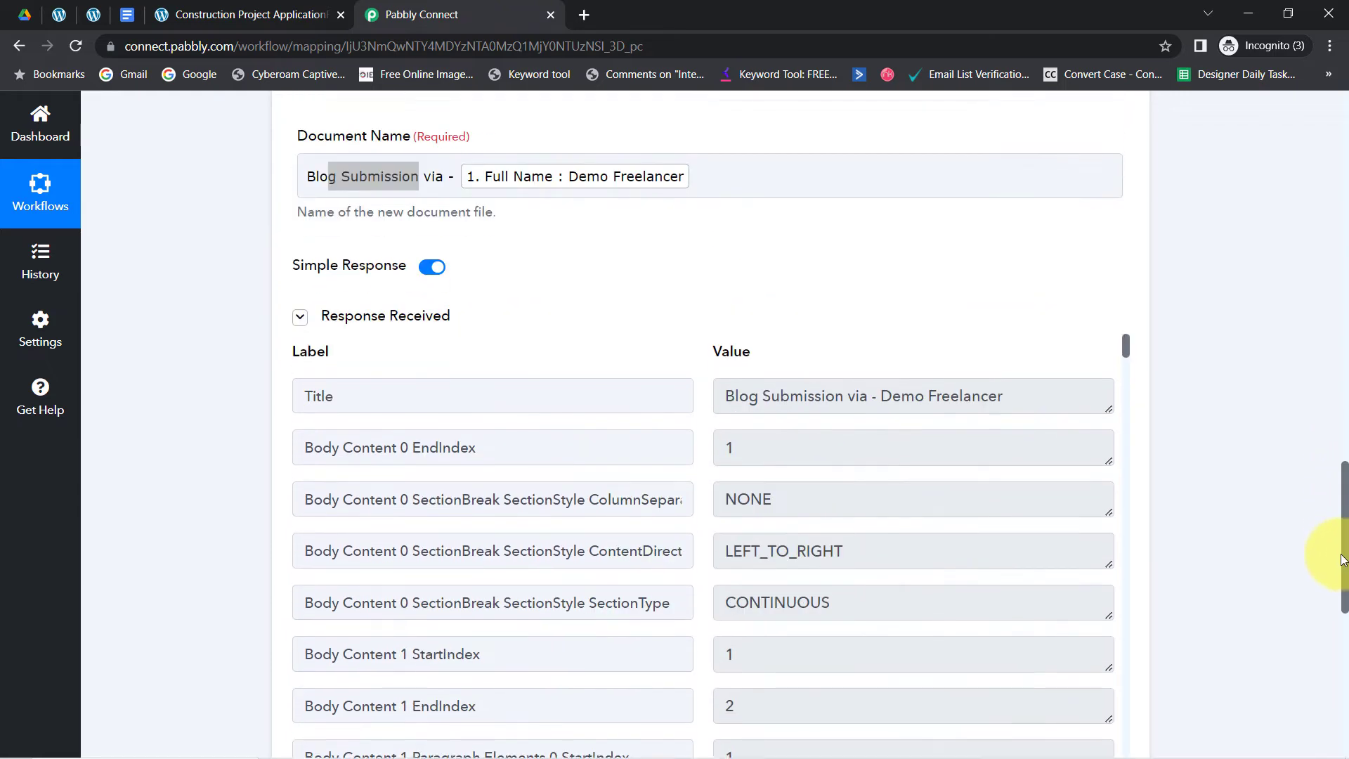
{"action": "scroll", "coordinate": [1328, 566], "scroll_direction": "up", "scroll_amount": 1}
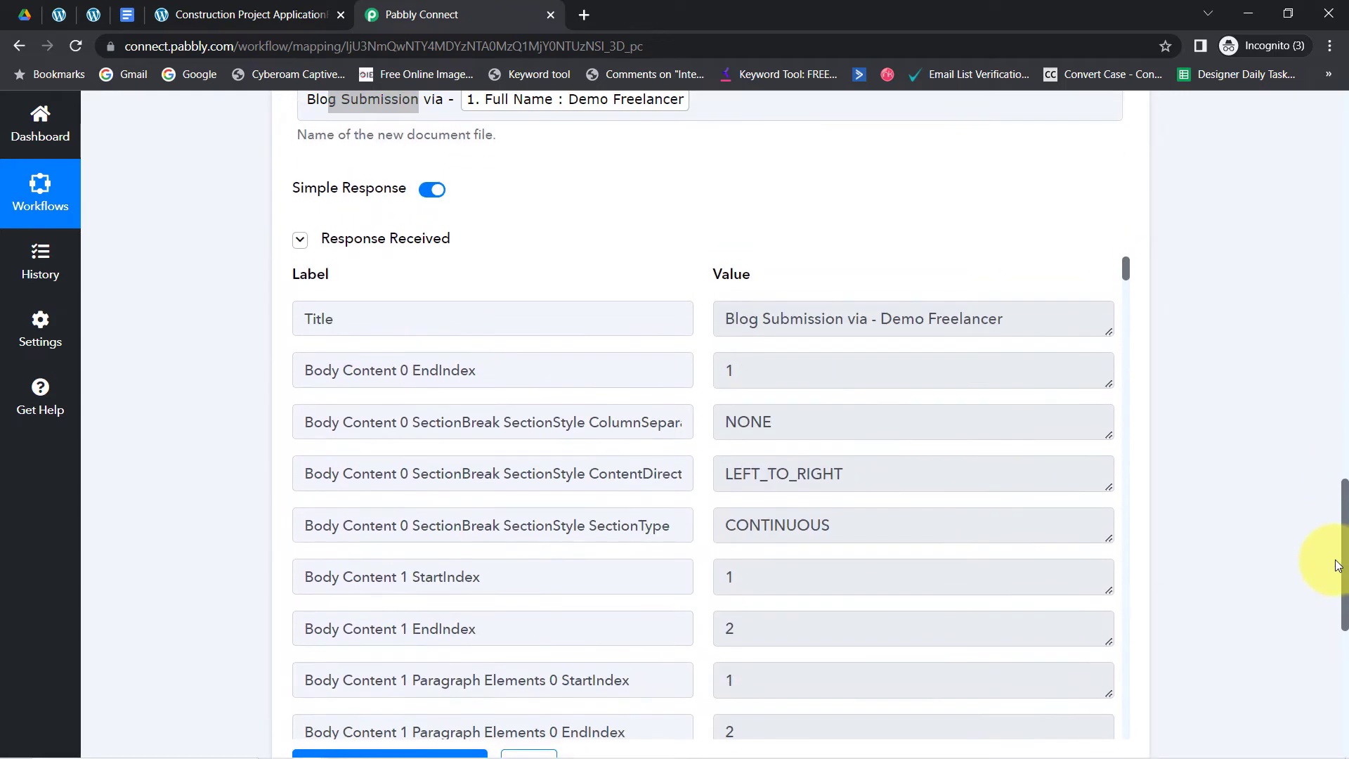
{"action": "left_click_drag", "start_coordinate": [914, 318], "coordinate": [769, 318]}
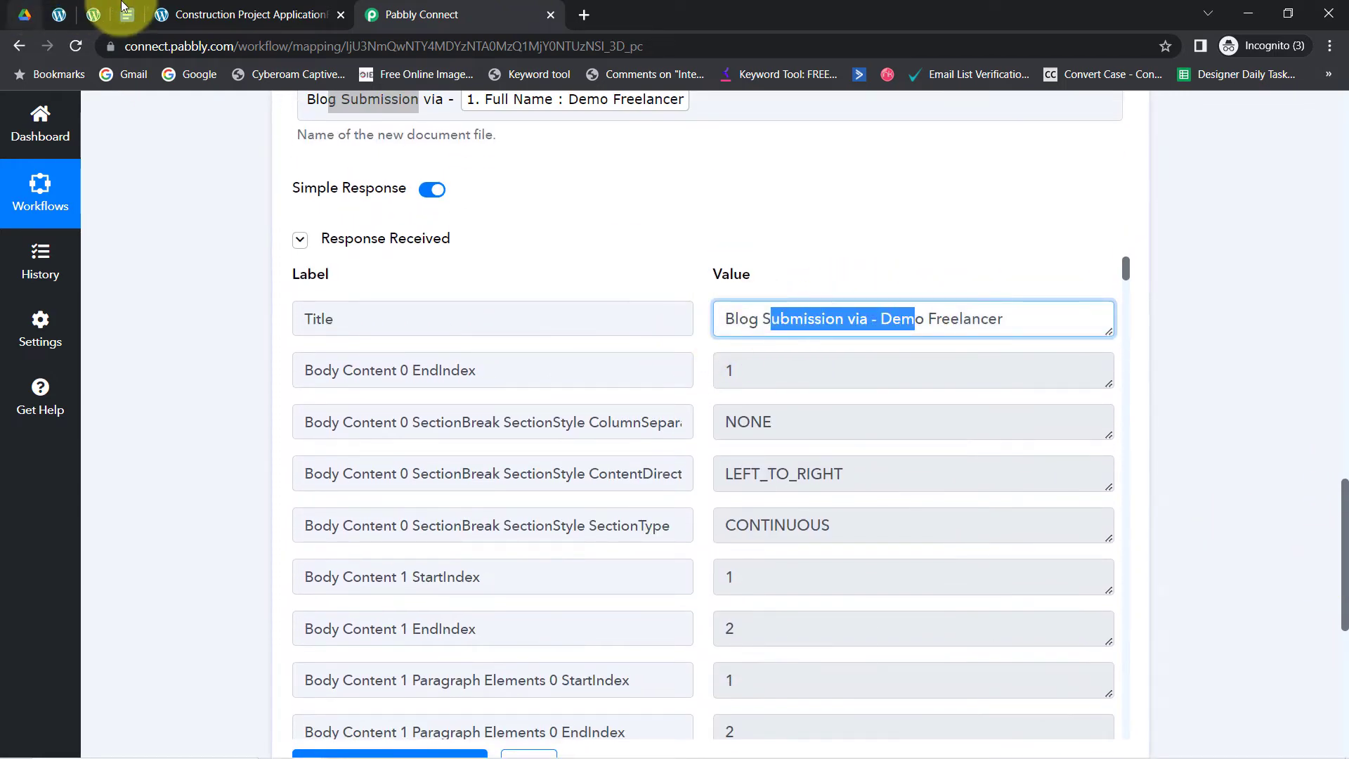
Step: Switch to Google Drive, reload it and open the newly created blog submission document
{"action": "left_click", "coordinate": [21, 15]}
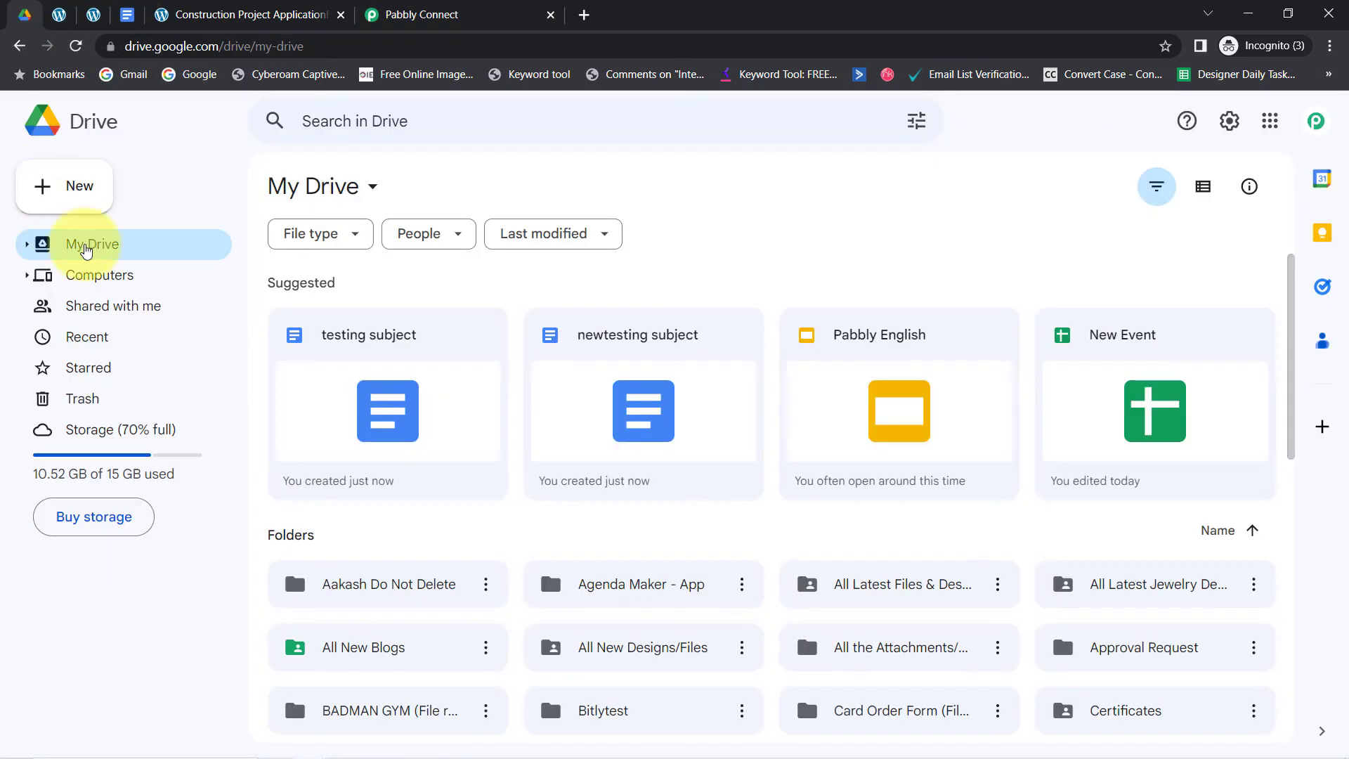
{"action": "left_click", "coordinate": [75, 47]}
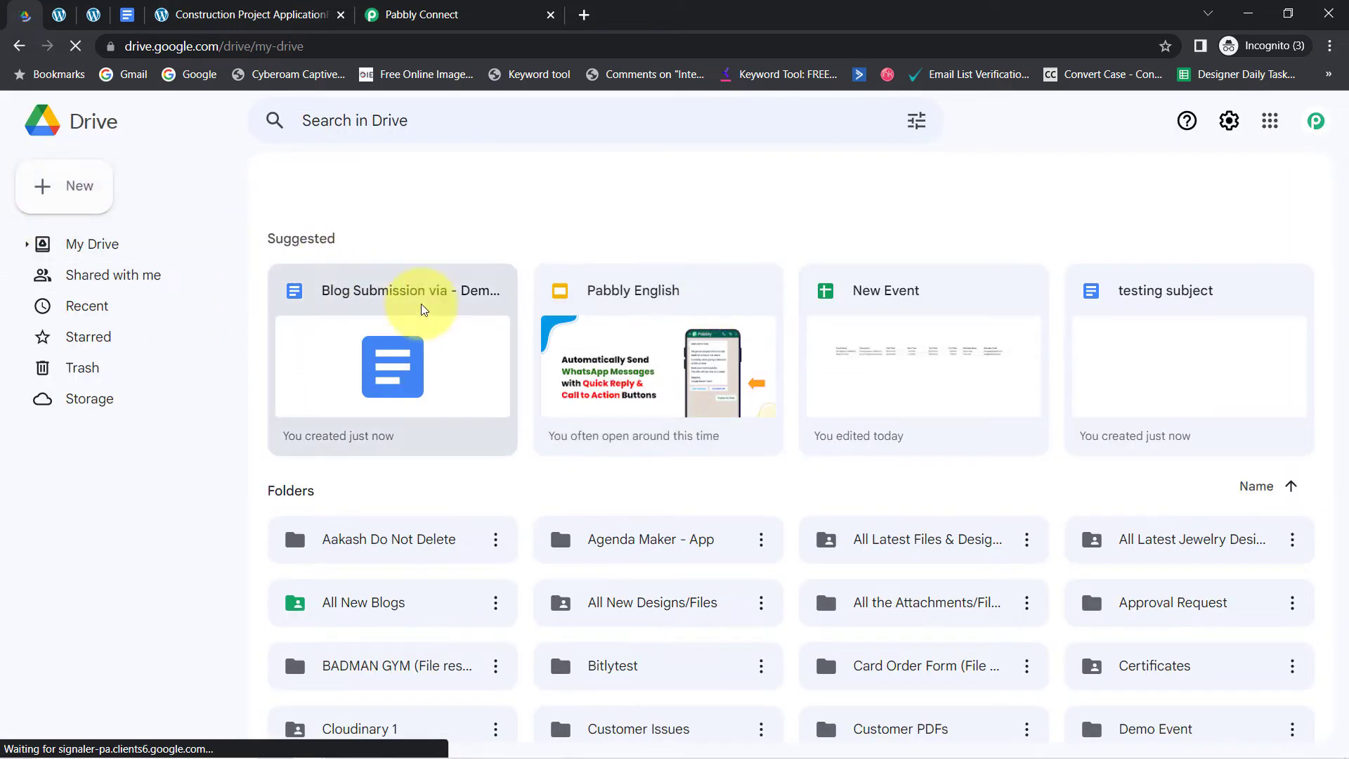
{"action": "left_click", "coordinate": [421, 308]}
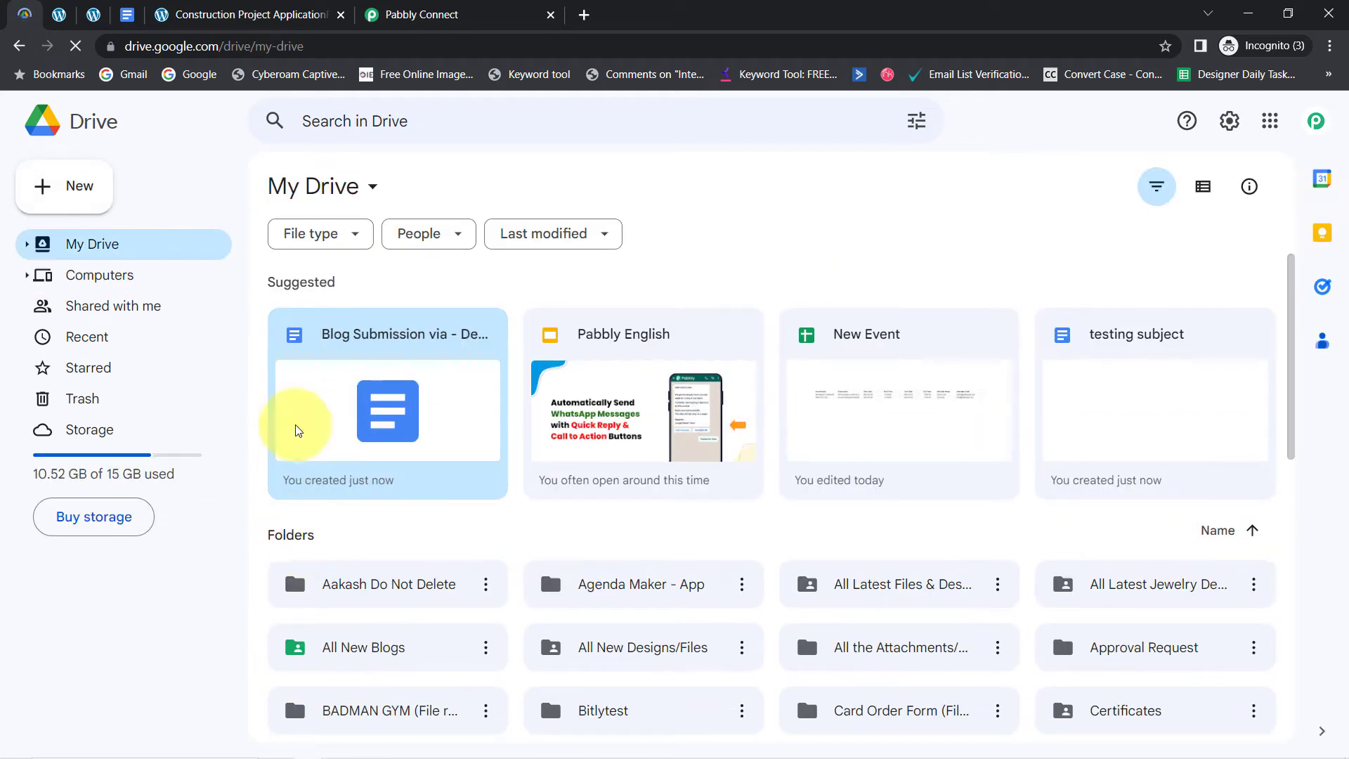
{"action": "double_click", "coordinate": [366, 411]}
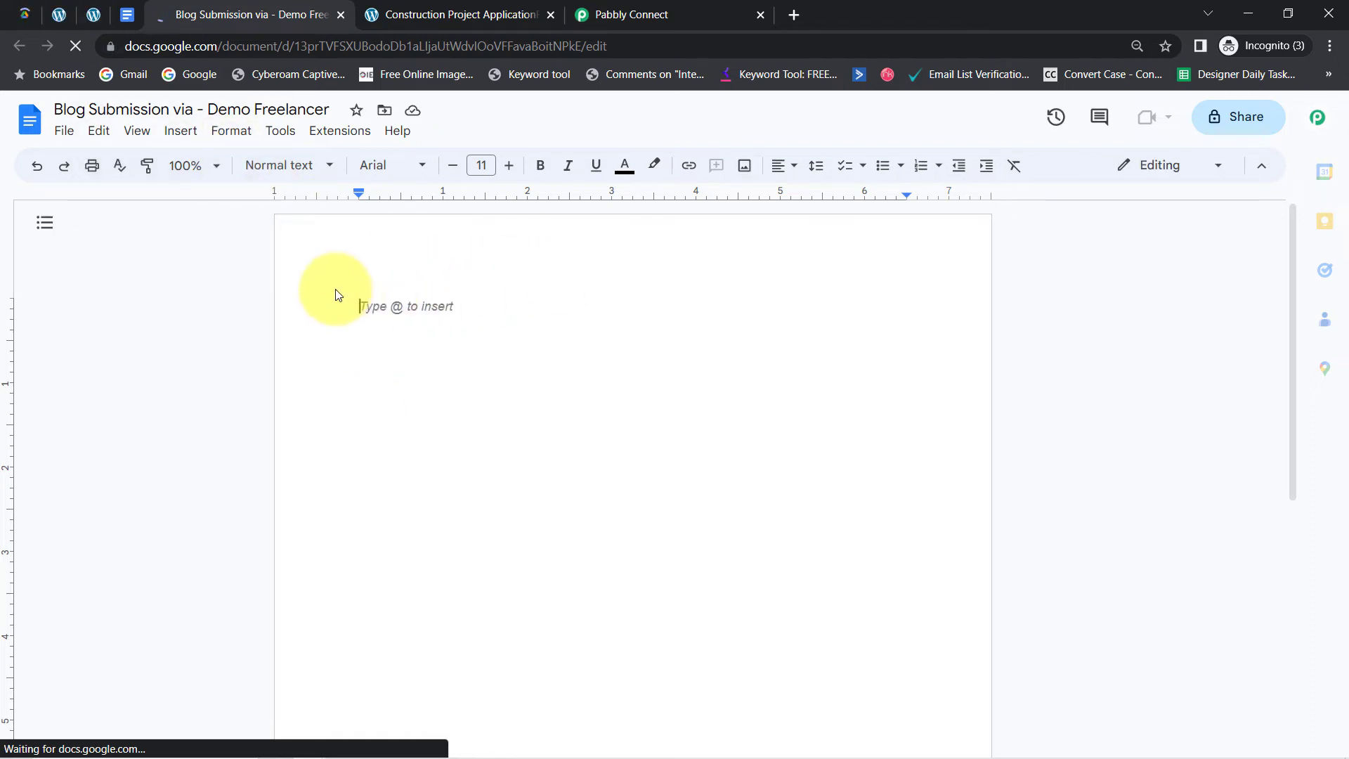
{"action": "left_click", "coordinate": [127, 15]}
Step: Return to Pabbly Connect and add another action after the blank document step with Google Docs as its app
{"action": "left_click", "coordinate": [624, 15]}
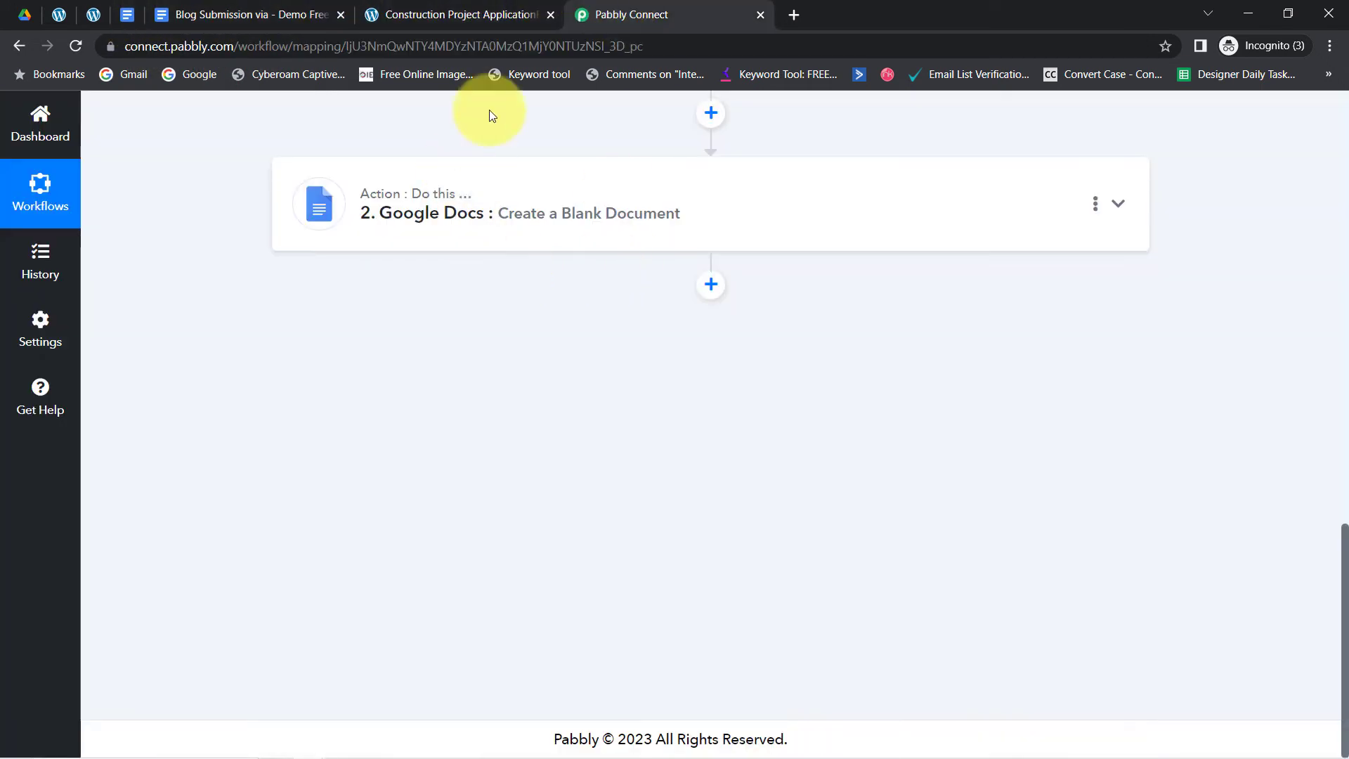
{"action": "left_click", "coordinate": [711, 283]}
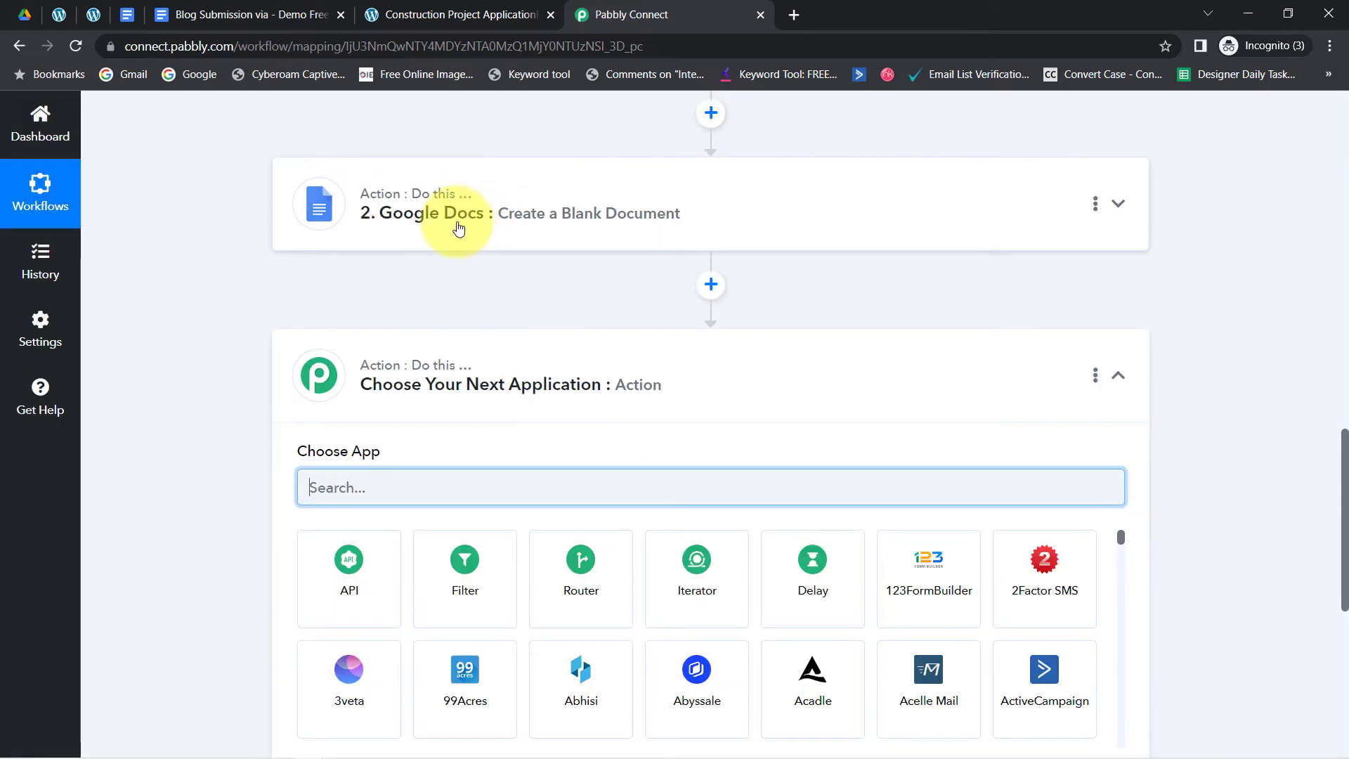
{"action": "left_click", "coordinate": [455, 224]}
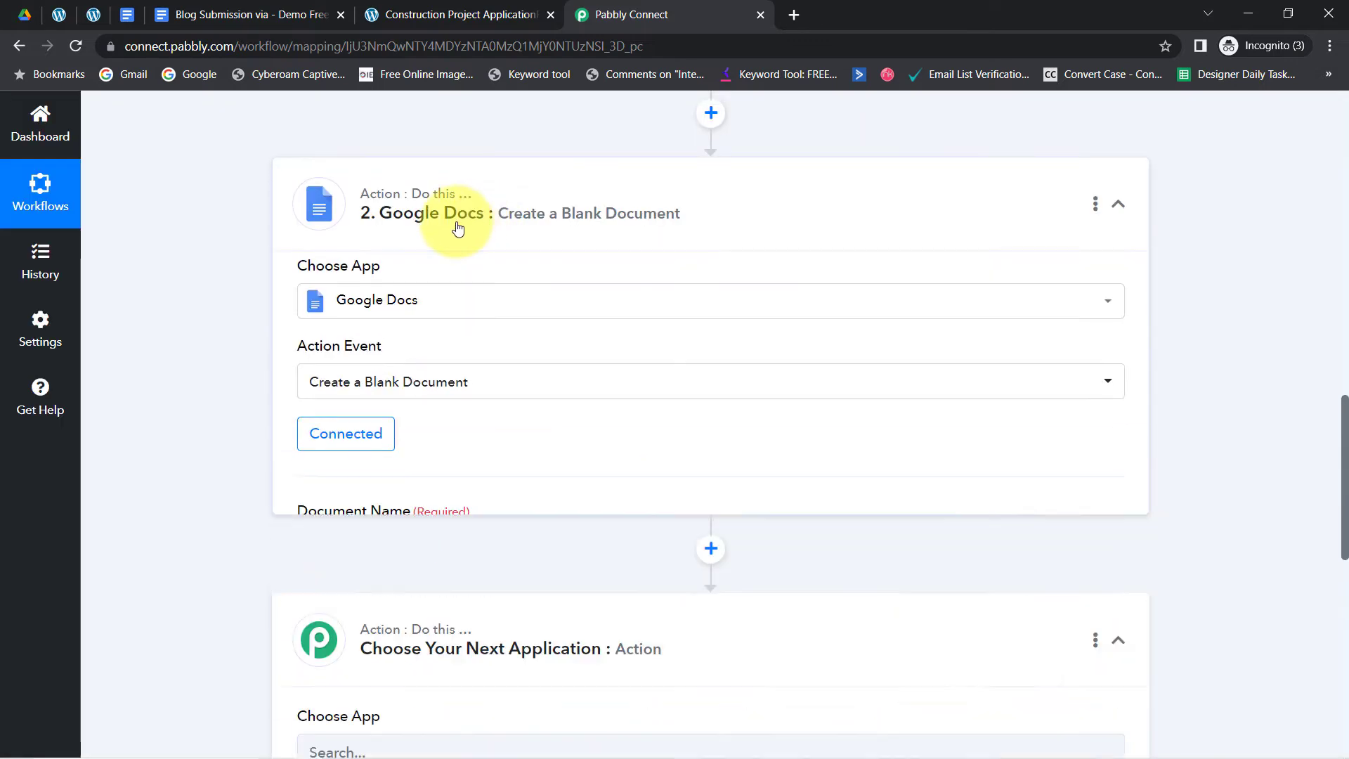
{"action": "left_click", "coordinate": [365, 404]}
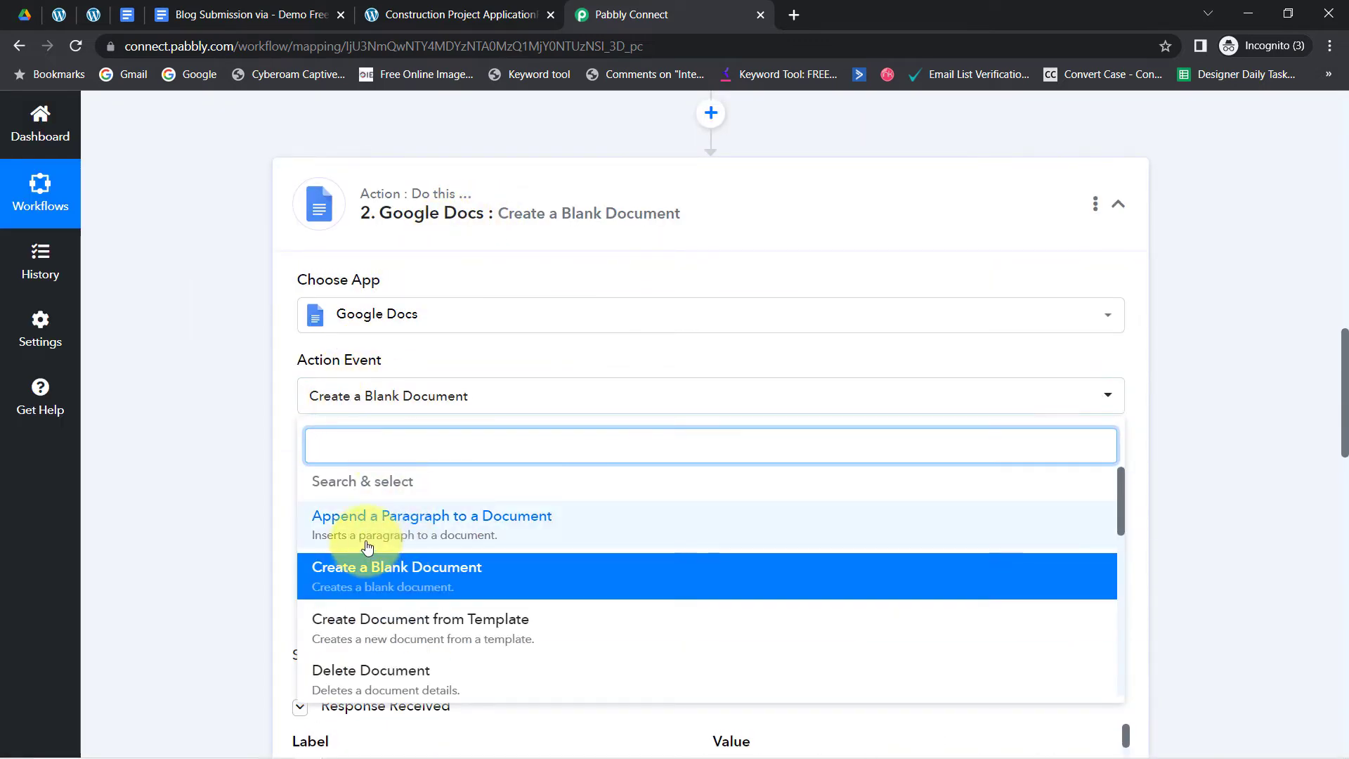
{"action": "left_click", "coordinate": [211, 487]}
{"action": "left_click_drag", "start_coordinate": [1345, 408], "coordinate": [1339, 636]}
{"action": "left_click", "coordinate": [370, 397]}
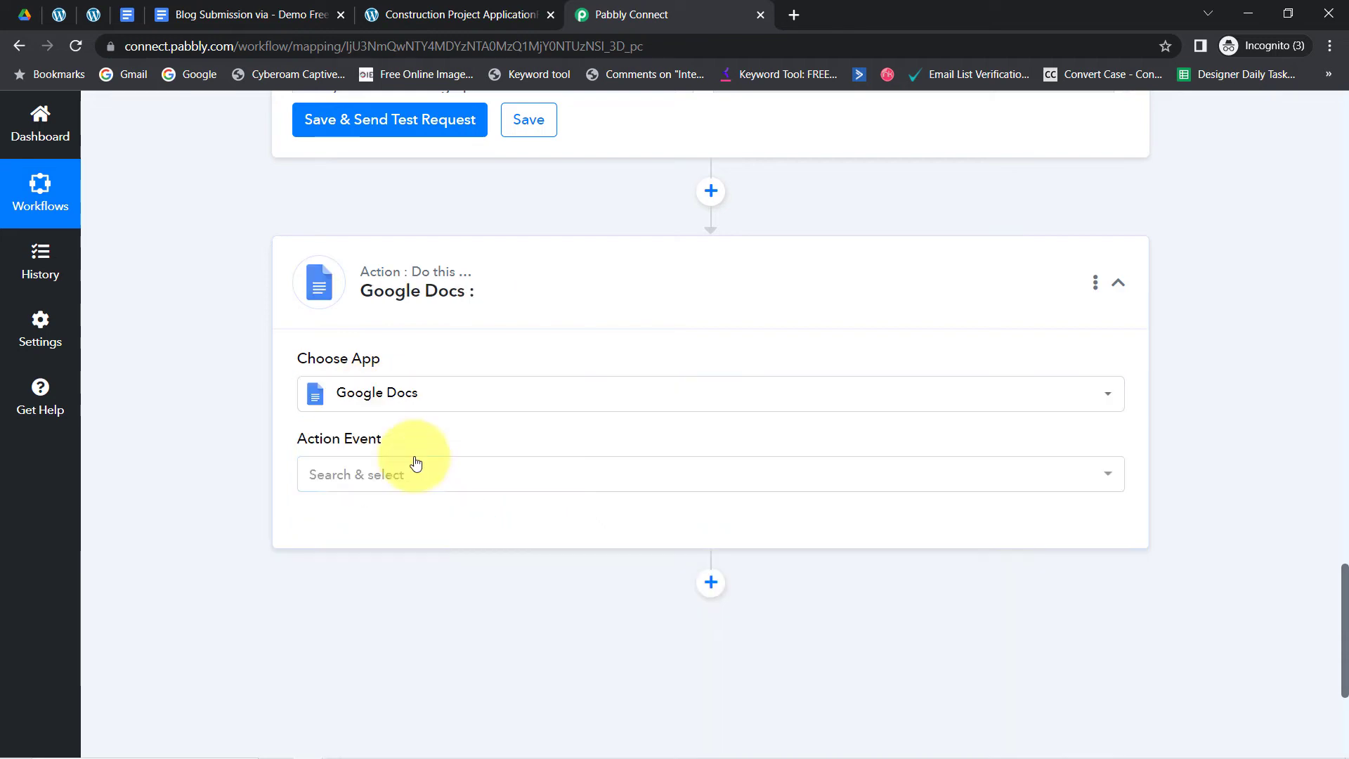
Step: Set the action event to Append a Paragraph to a Document and connect it through the existing Google Docs #1 connection
{"action": "left_click", "coordinate": [418, 473]}
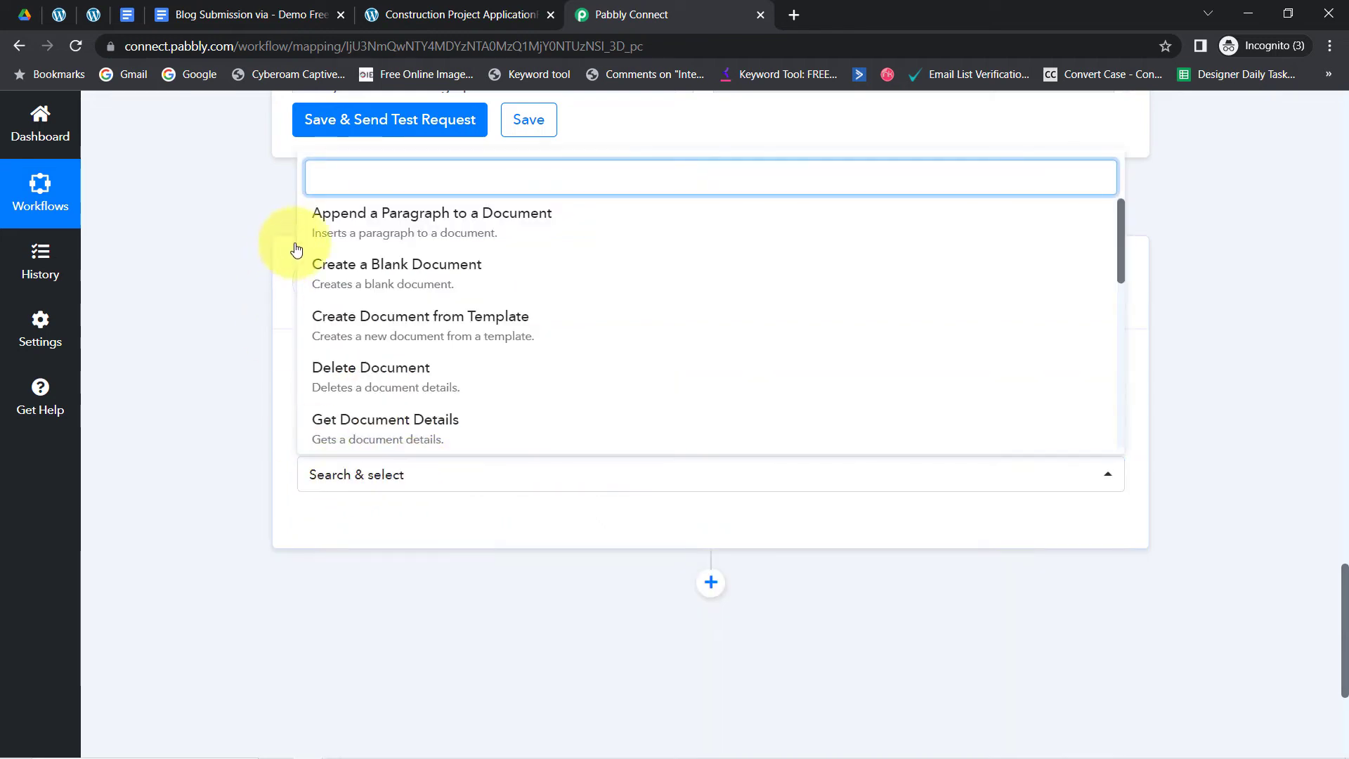
{"action": "left_click", "coordinate": [378, 243]}
{"action": "left_click", "coordinate": [334, 530]}
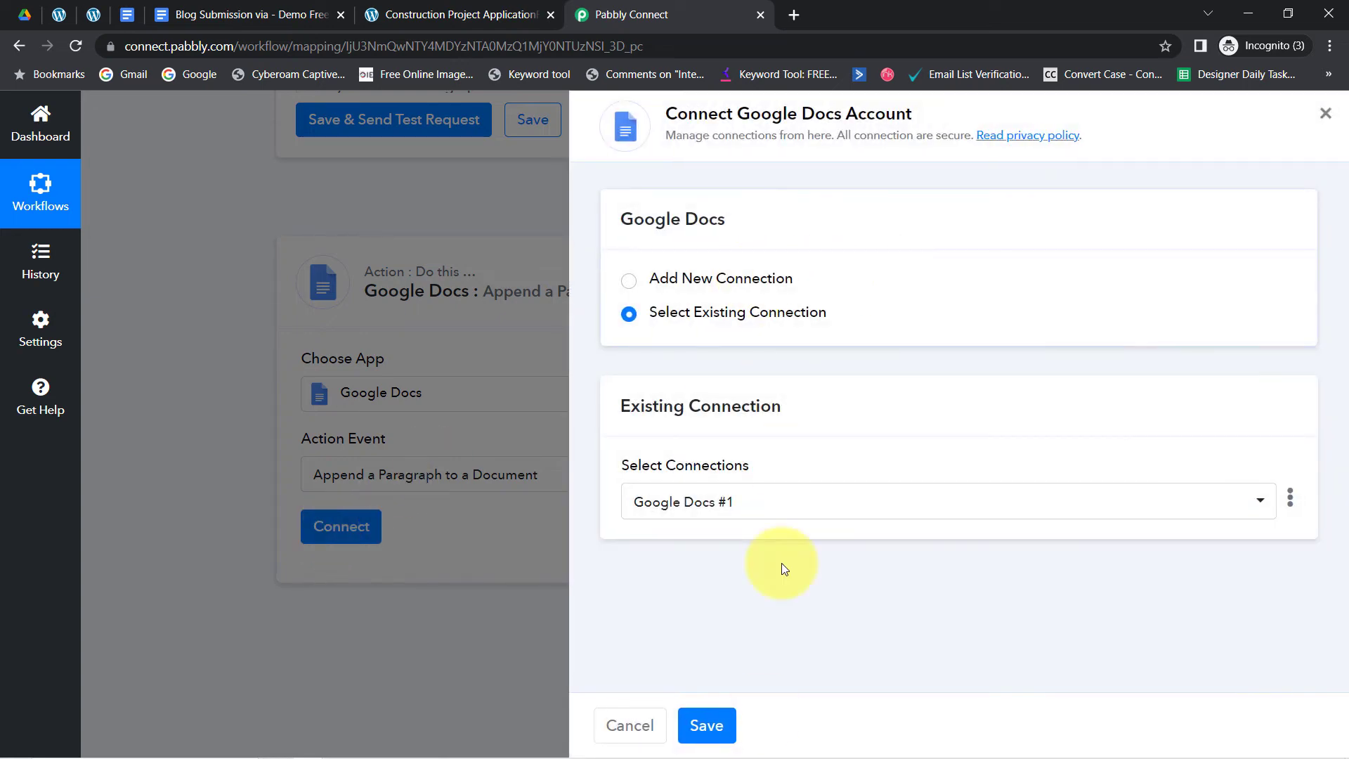
{"action": "left_click", "coordinate": [717, 718]}
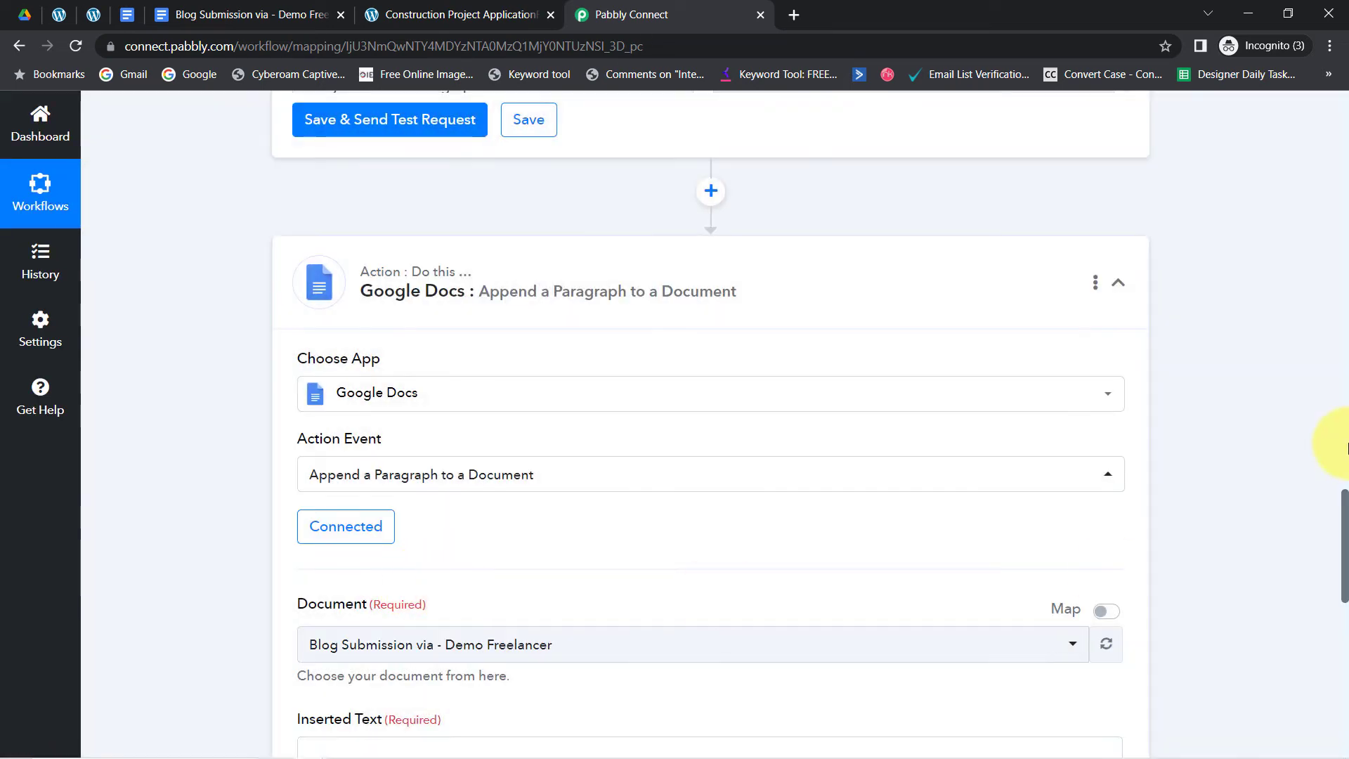
Step: Check the Document choices, then replace the selected document with a mapping to the DocumentId from the blank document step
{"action": "left_click_drag", "start_coordinate": [1345, 541], "coordinate": [1335, 606]}
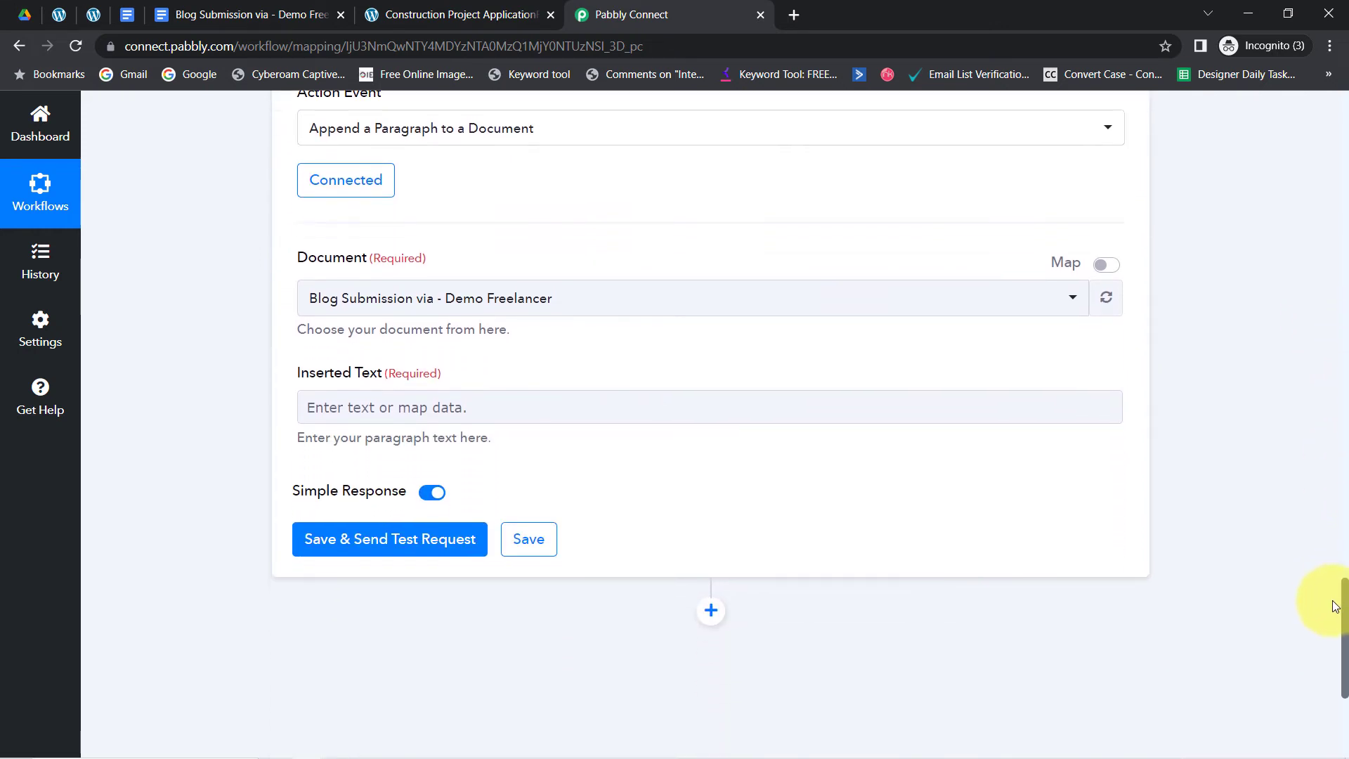
{"action": "left_click", "coordinate": [558, 294]}
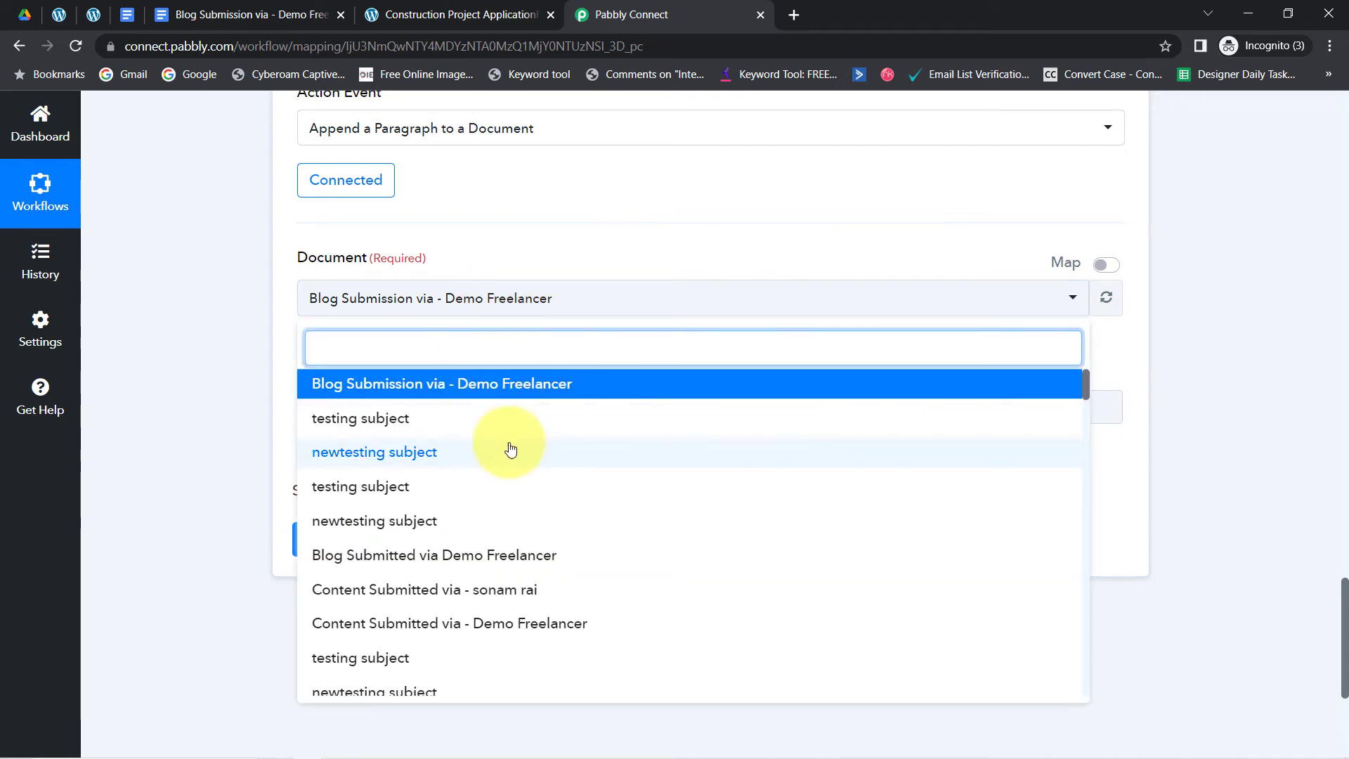
{"action": "left_click", "coordinate": [191, 323]}
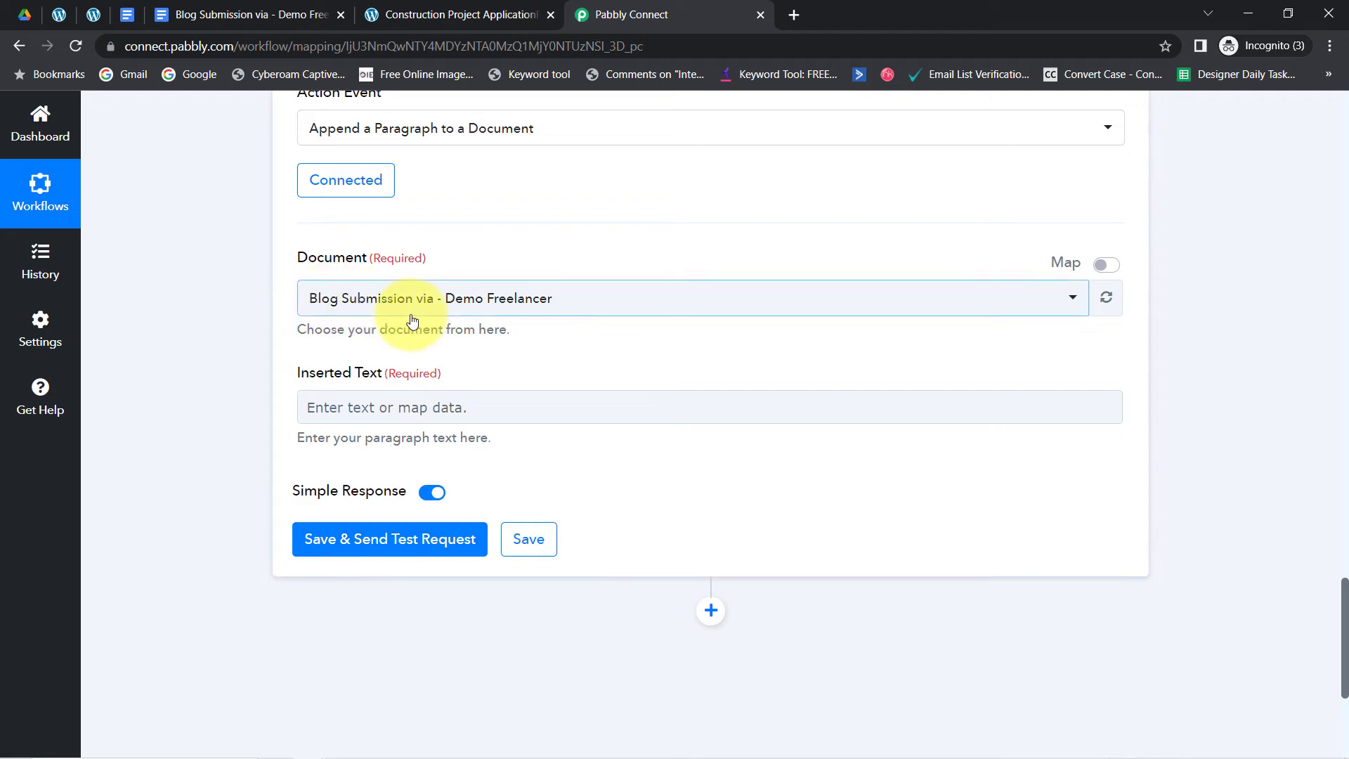
{"action": "left_click", "coordinate": [378, 307]}
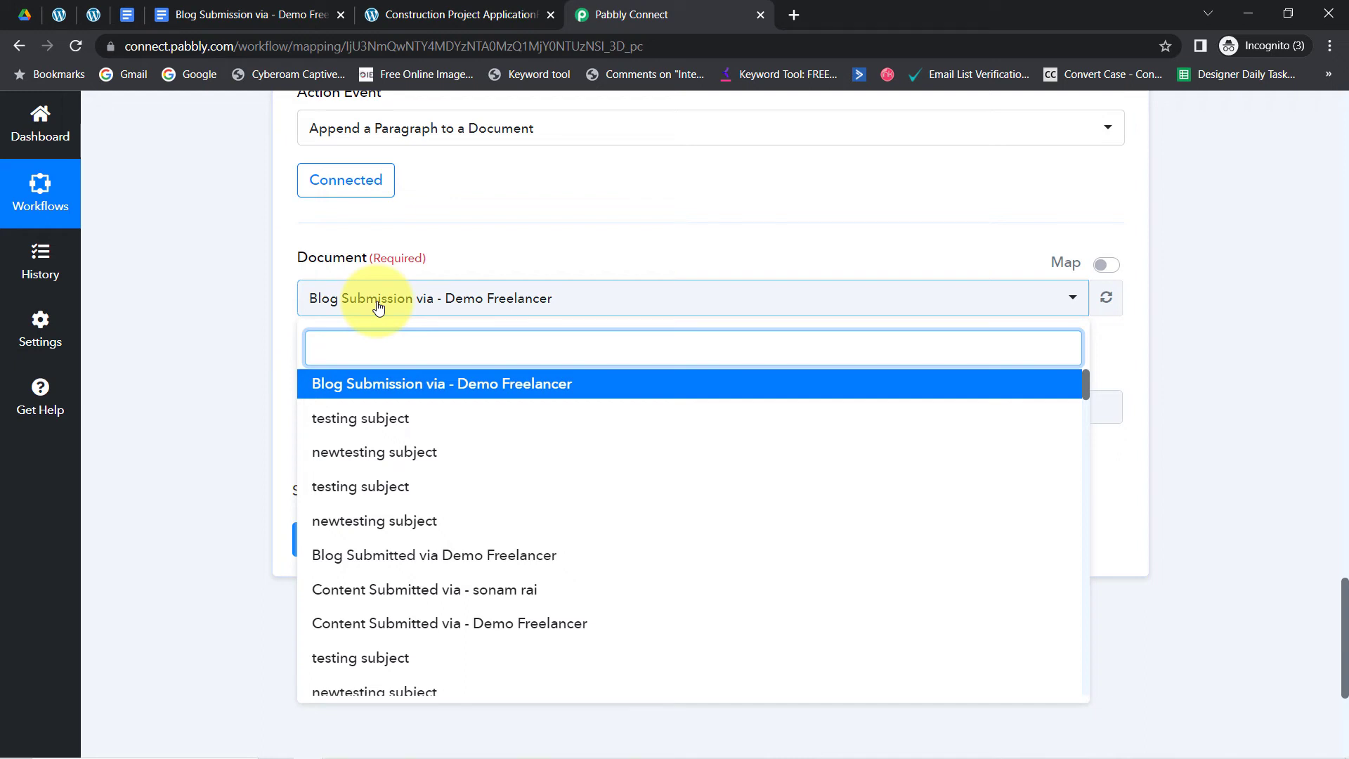
{"action": "left_click", "coordinate": [262, 298]}
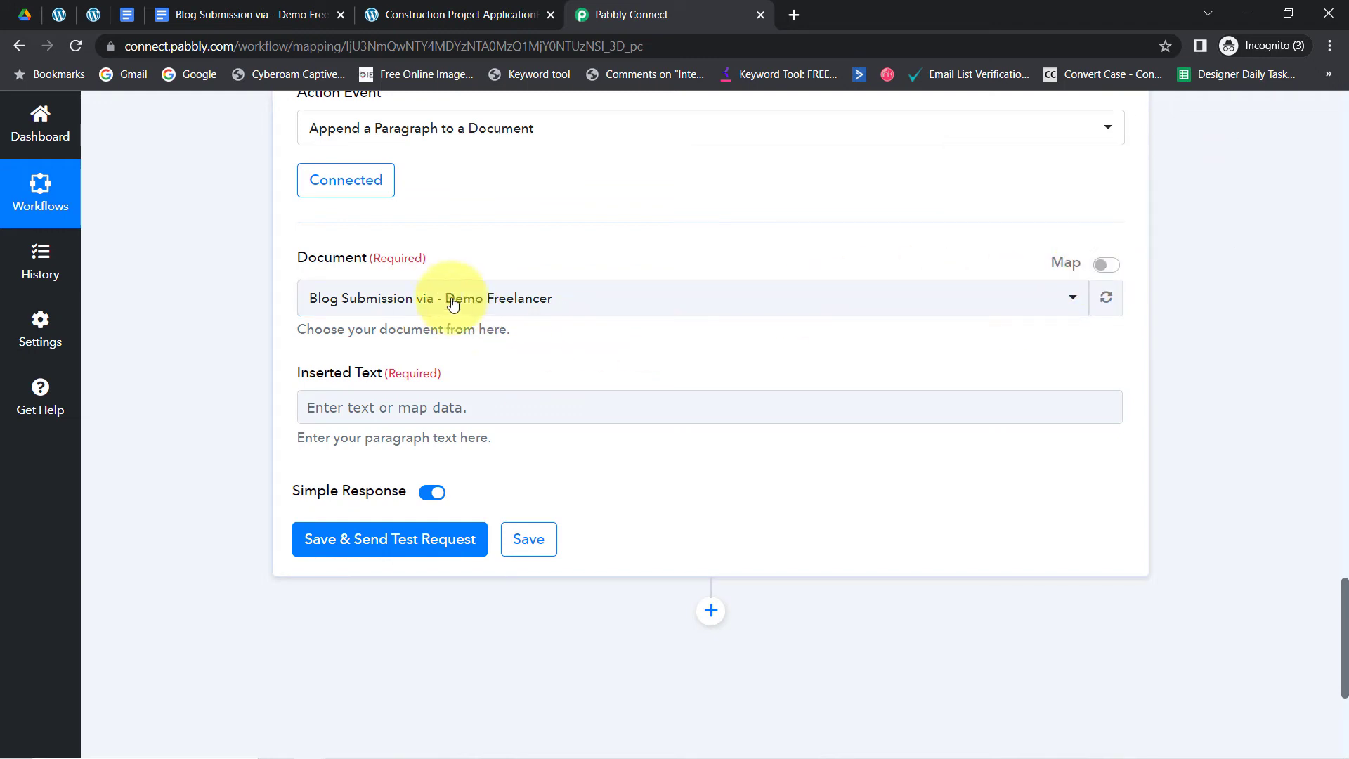
{"action": "left_click", "coordinate": [1106, 267]}
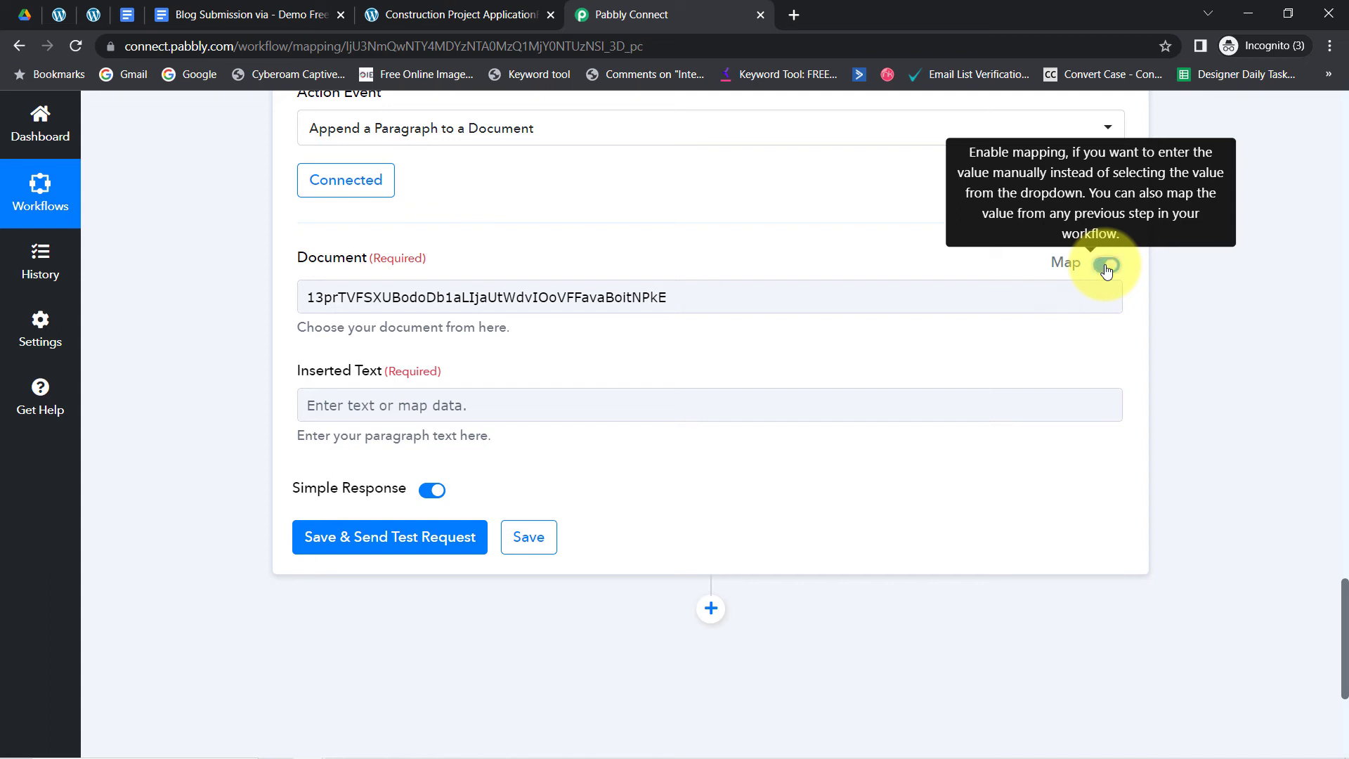
{"action": "double_click", "coordinate": [665, 295]}
{"action": "key", "text": "BackSpace"}
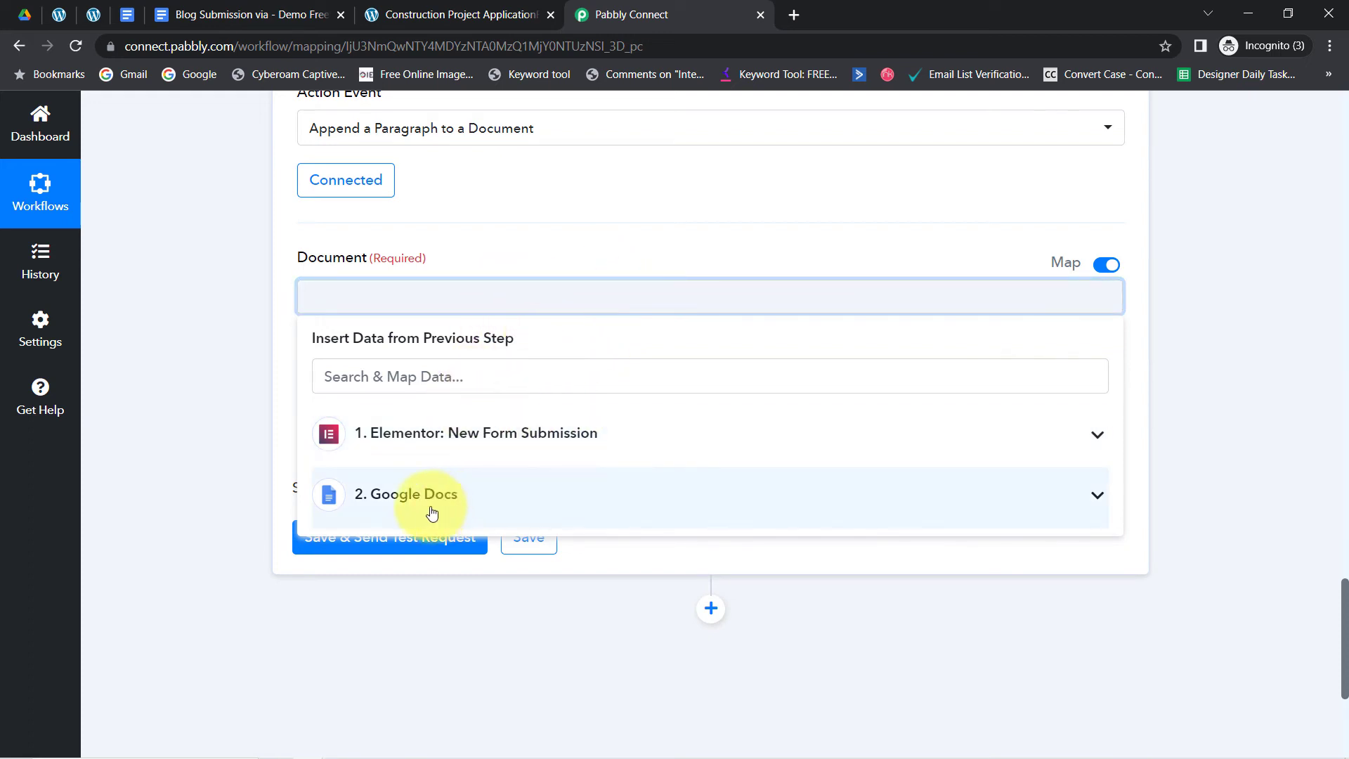
{"action": "left_click", "coordinate": [373, 506]}
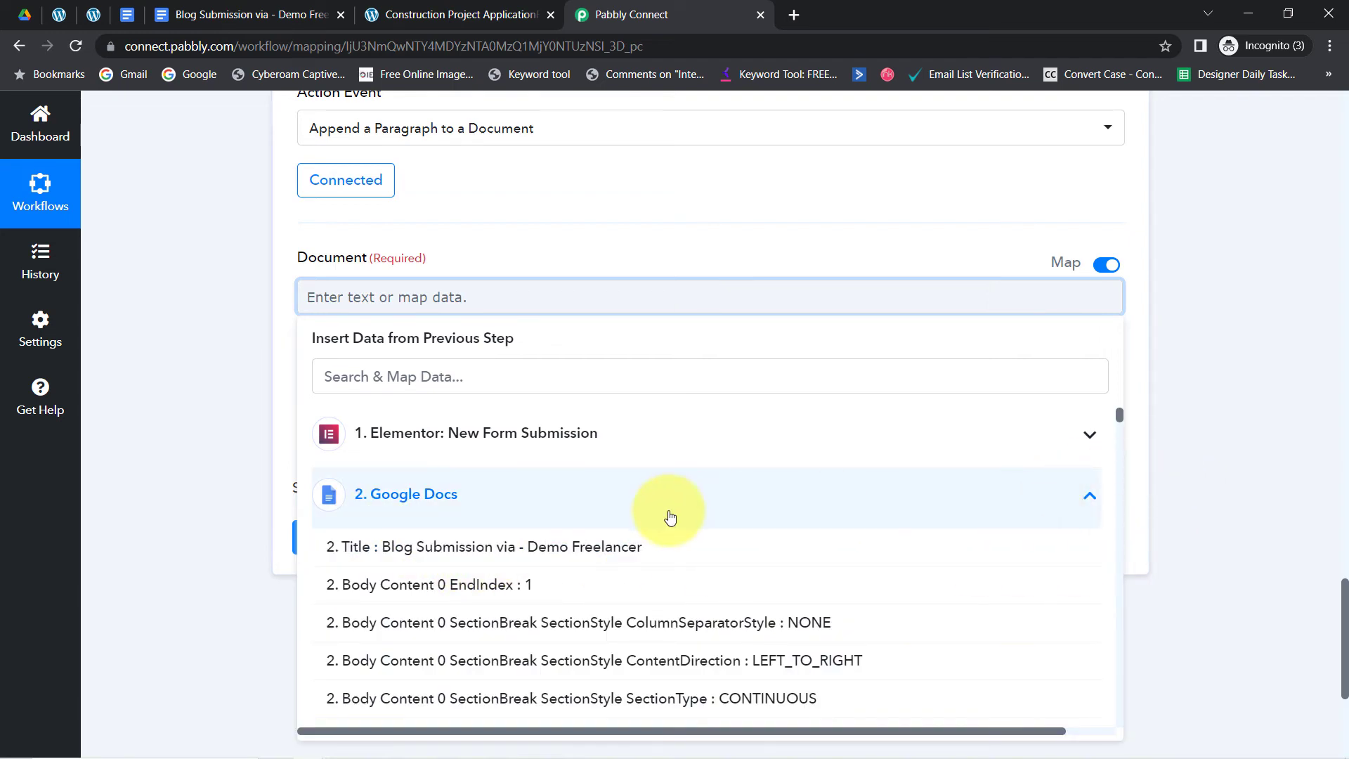
{"action": "left_click_drag", "start_coordinate": [1119, 415], "coordinate": [1119, 489]}
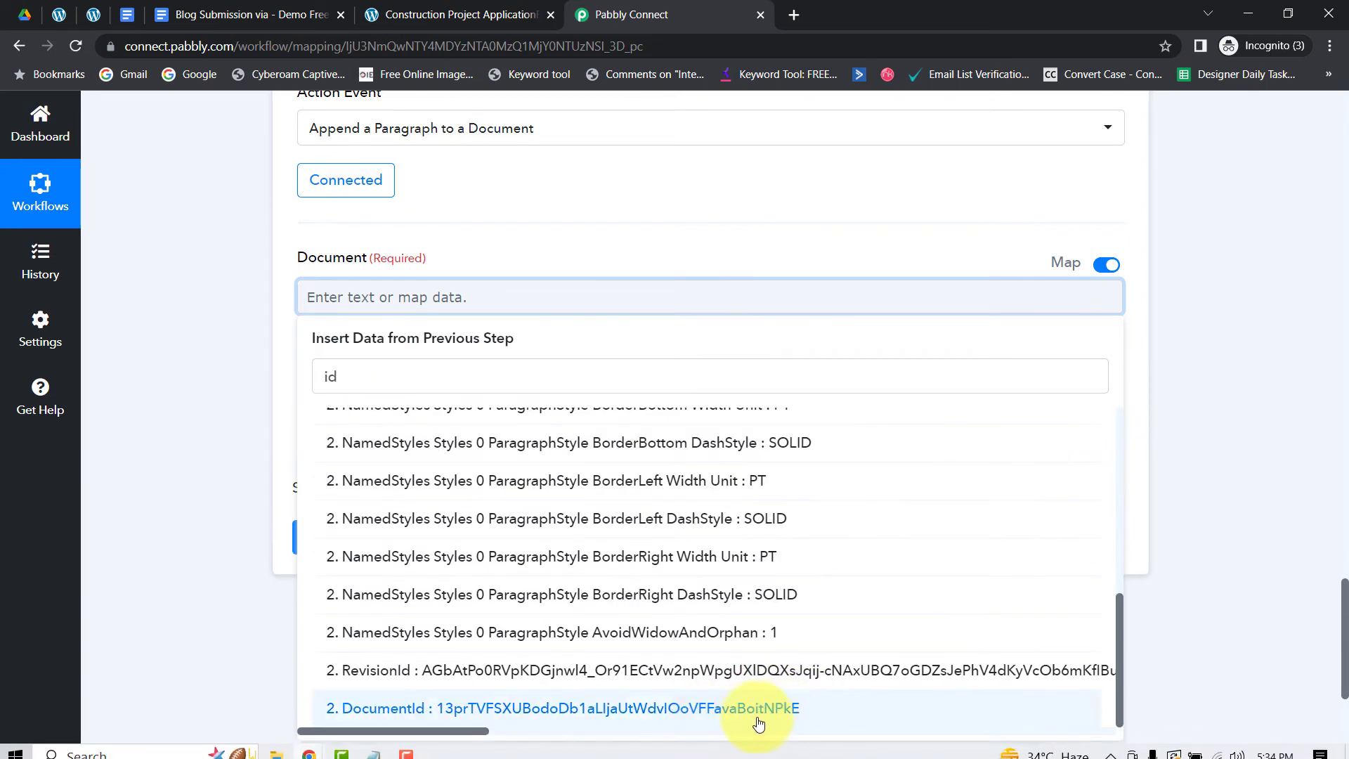
{"action": "left_click", "coordinate": [808, 706]}
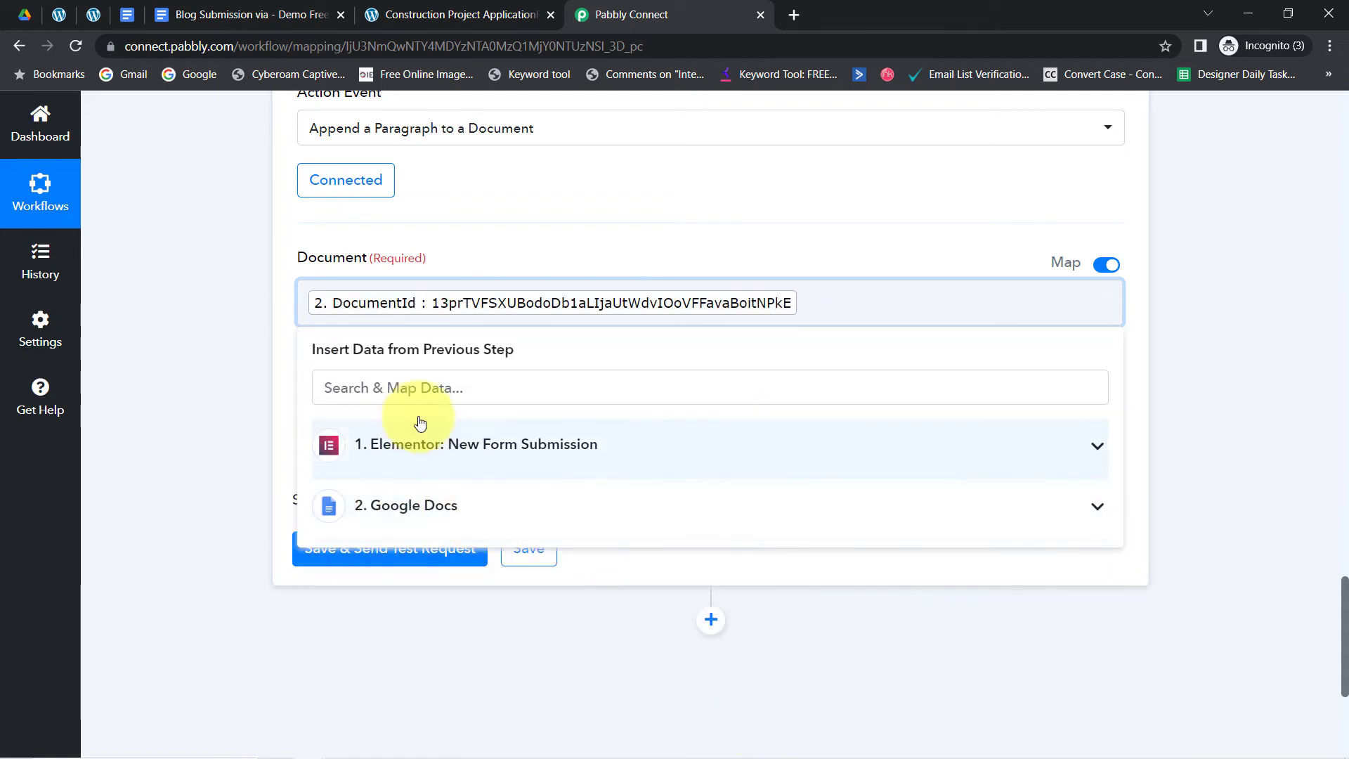
Step: Map the Full Name from the Elementor form submission into the Inserted Text
{"action": "left_click", "coordinate": [243, 352]}
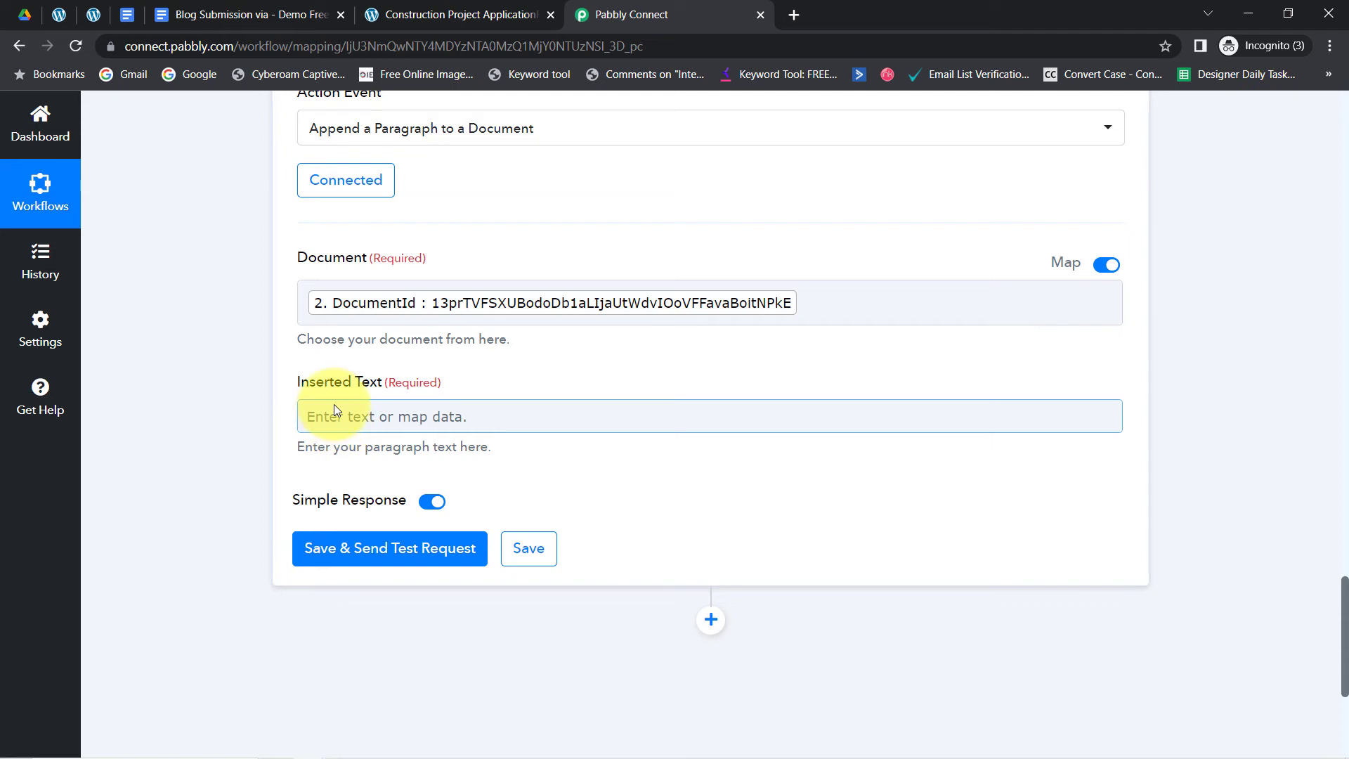
{"action": "left_click", "coordinate": [235, 405]}
{"action": "left_click", "coordinate": [339, 417]}
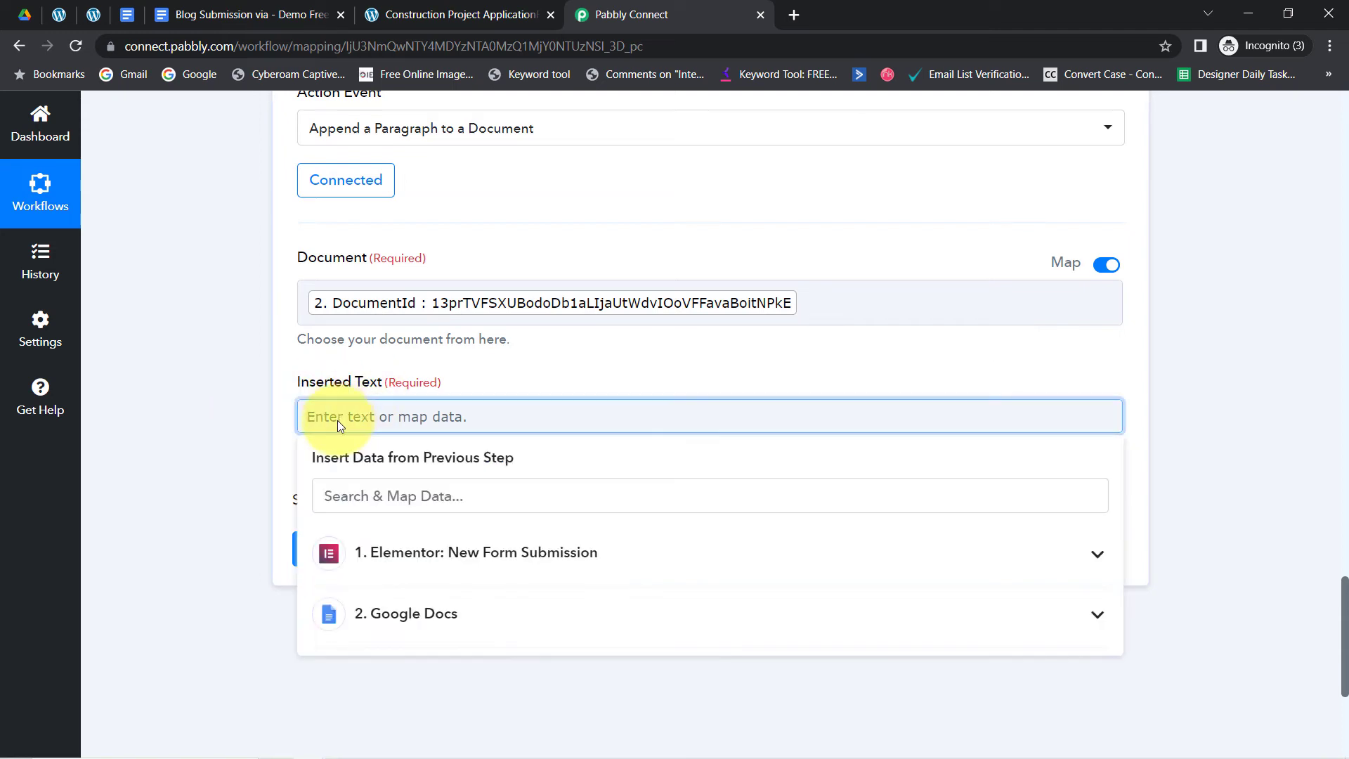
{"action": "left_click", "coordinate": [484, 553]}
{"action": "left_click_drag", "start_coordinate": [1346, 601], "coordinate": [1336, 673]}
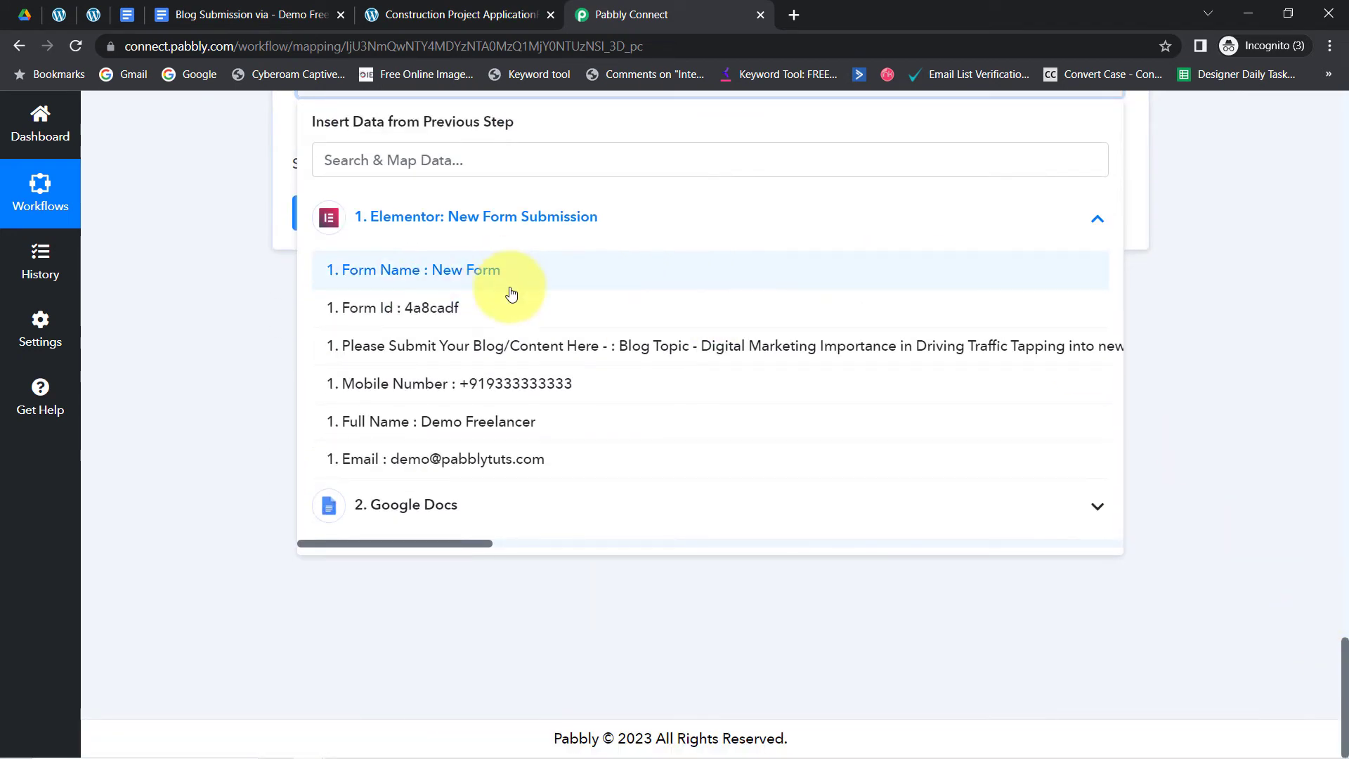
{"action": "left_click", "coordinate": [485, 422]}
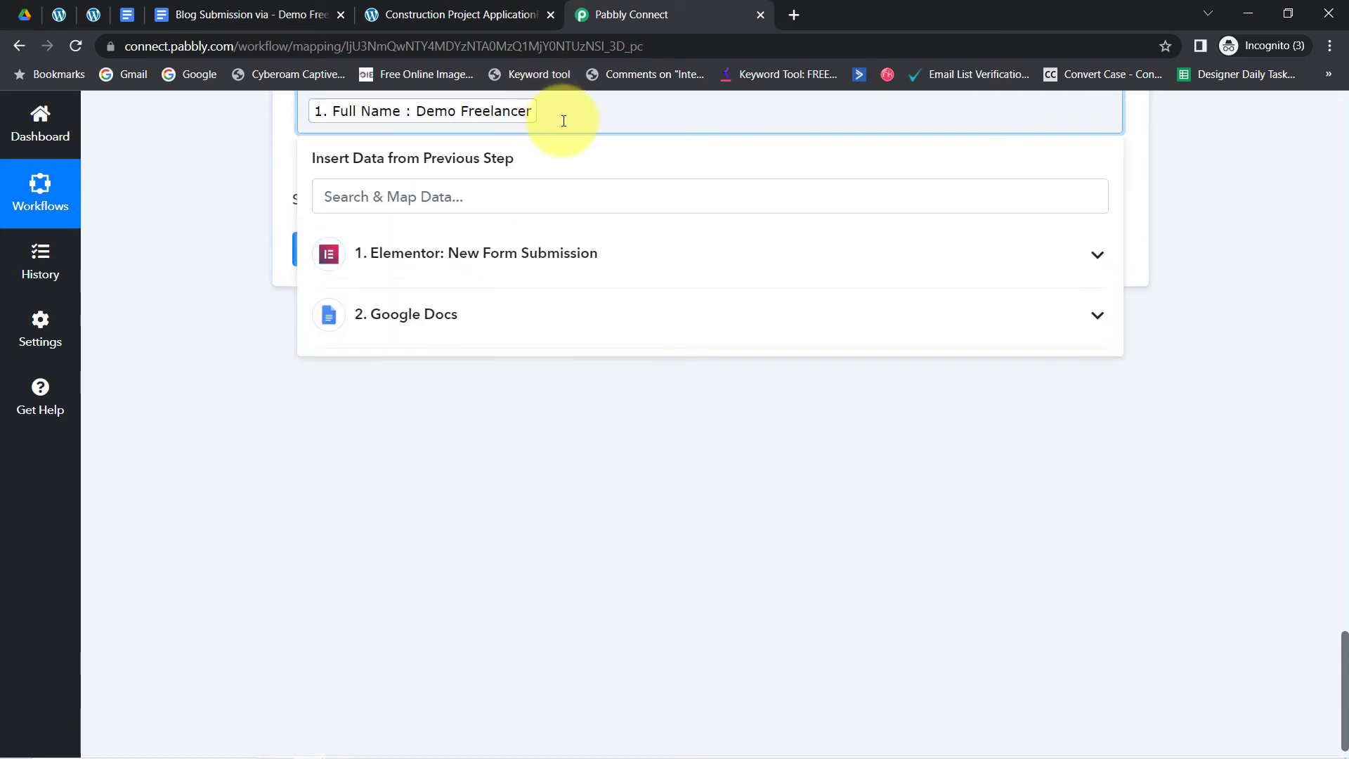
Step: Map the form's Email and Mobile Number into the Inserted Text on separate lines below the full name
{"action": "key", "text": "Return"}
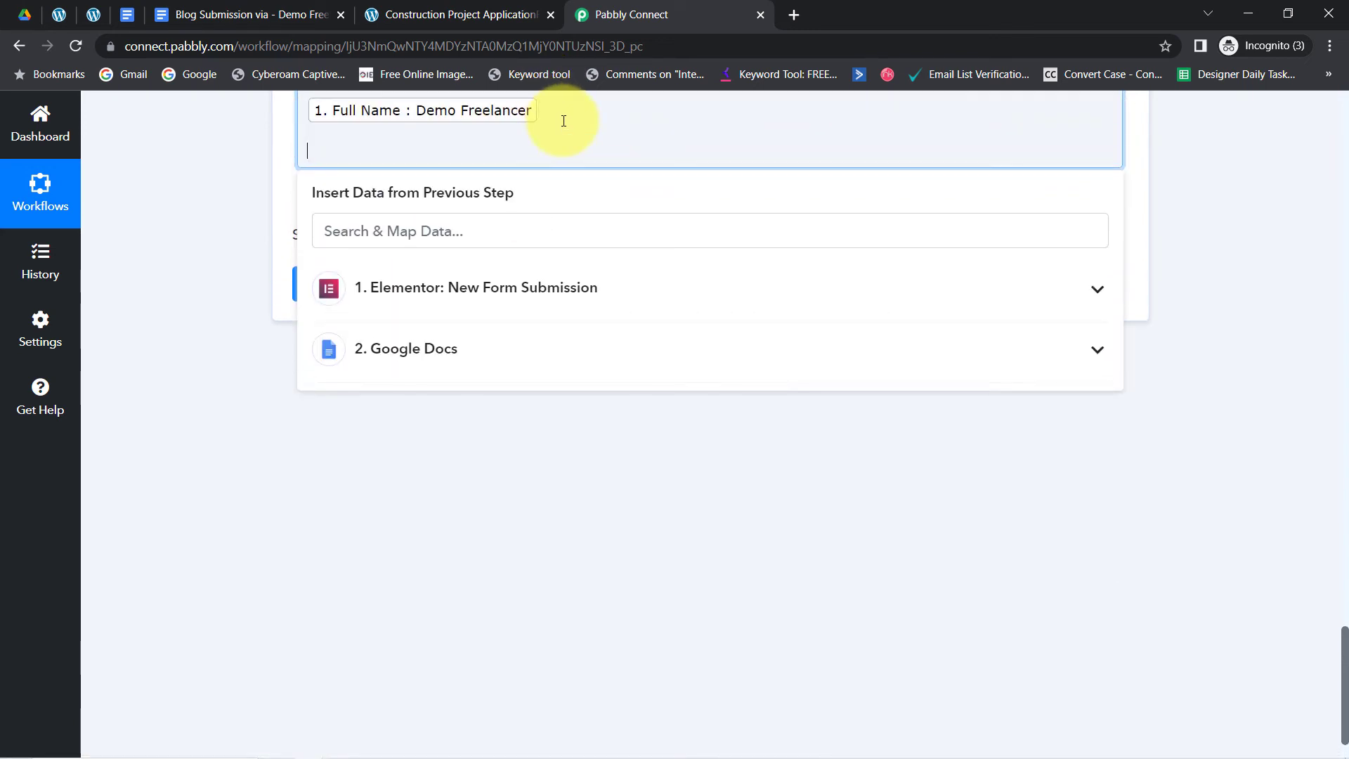
{"action": "left_click", "coordinate": [446, 302]}
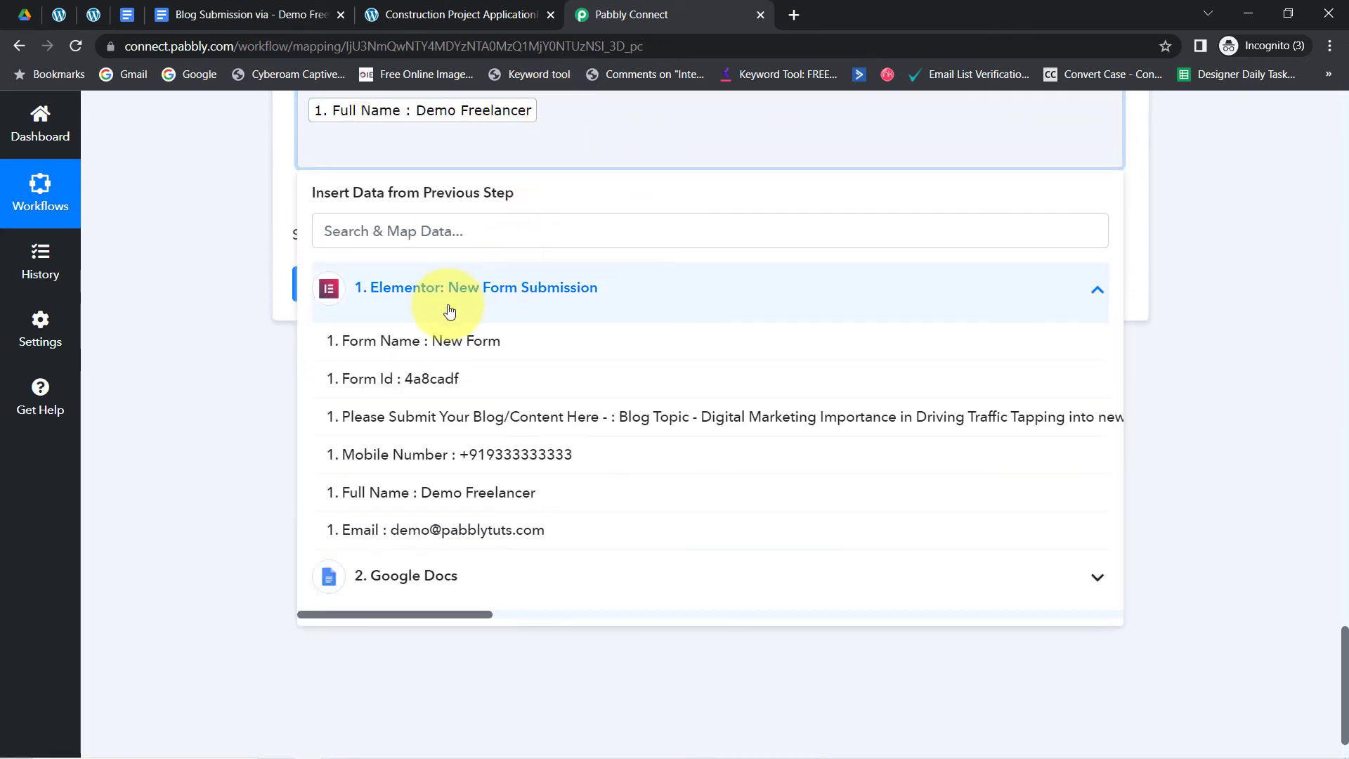
{"action": "left_click", "coordinate": [452, 531]}
{"action": "key", "text": "Return"}
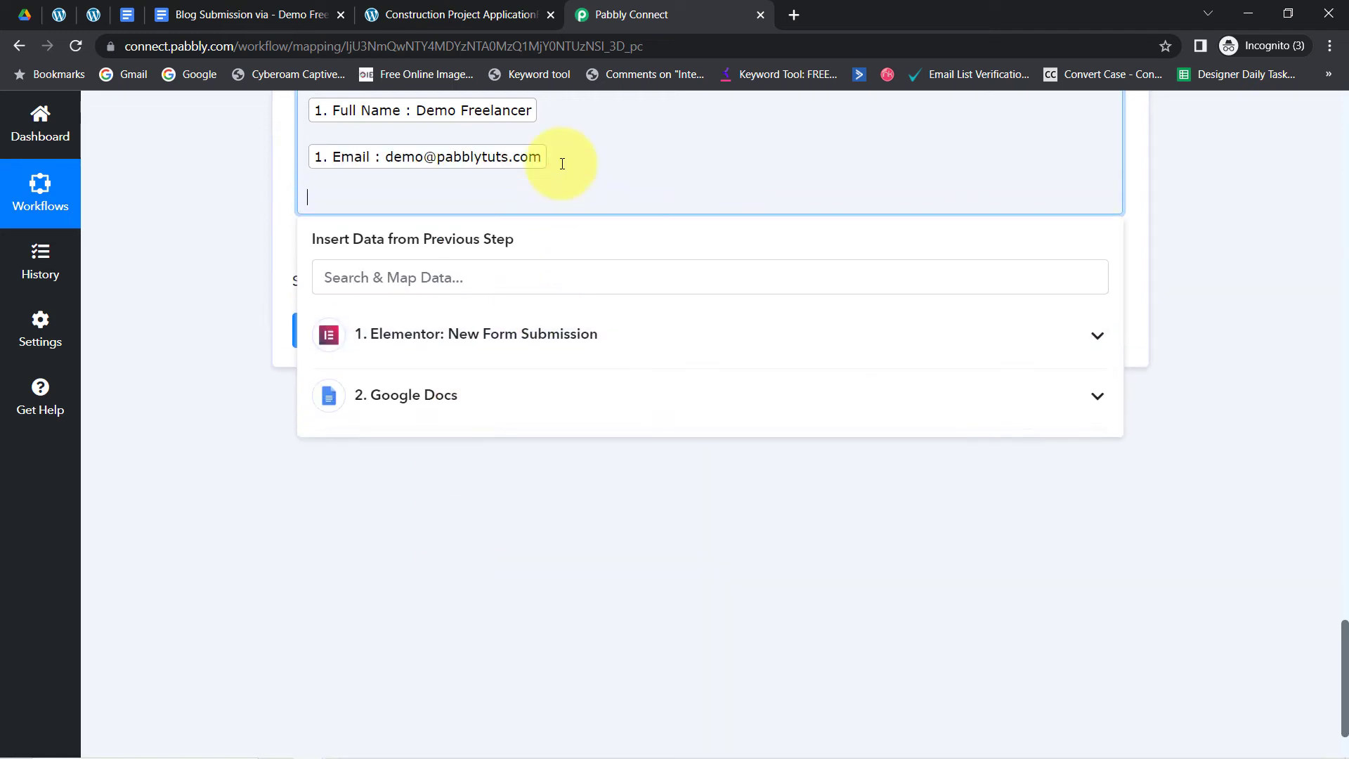
{"action": "left_click", "coordinate": [408, 333]}
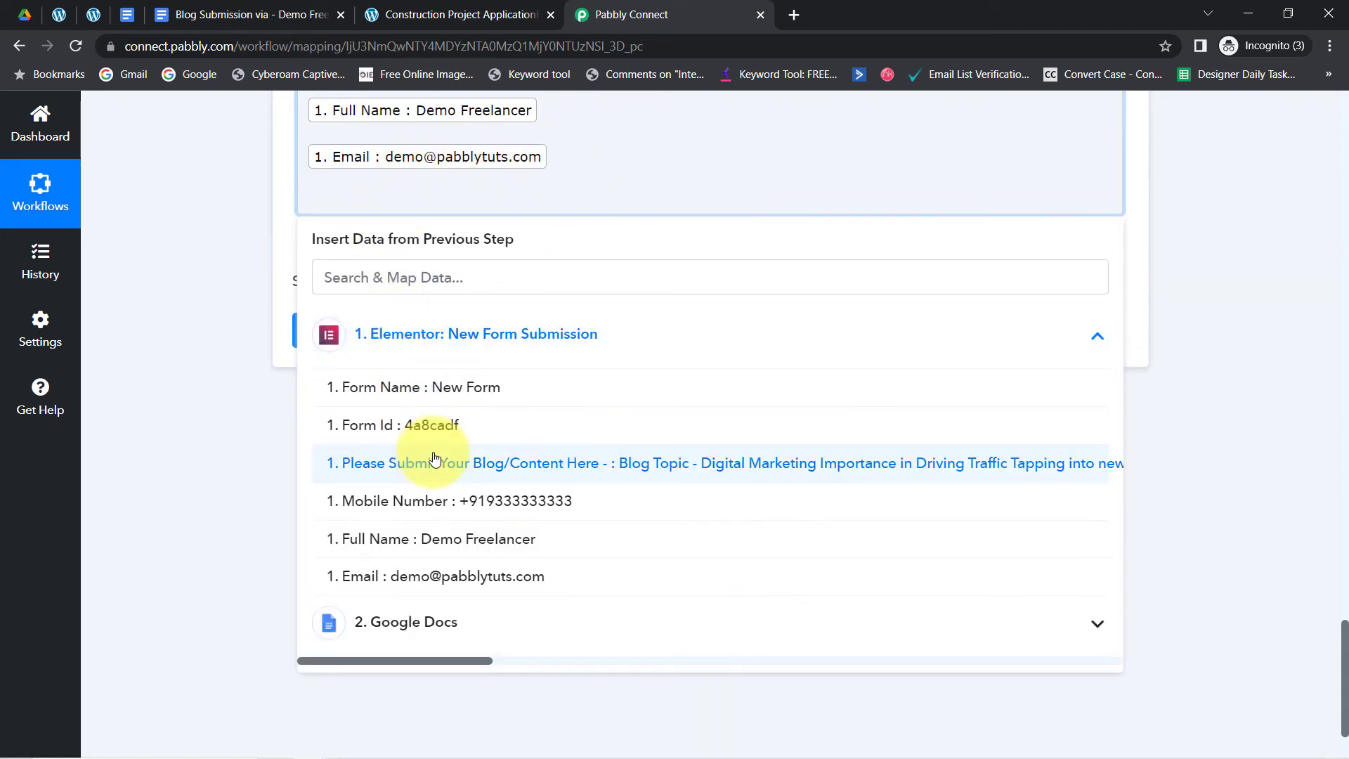
{"action": "left_click", "coordinate": [461, 502]}
{"action": "key", "text": "Return"}
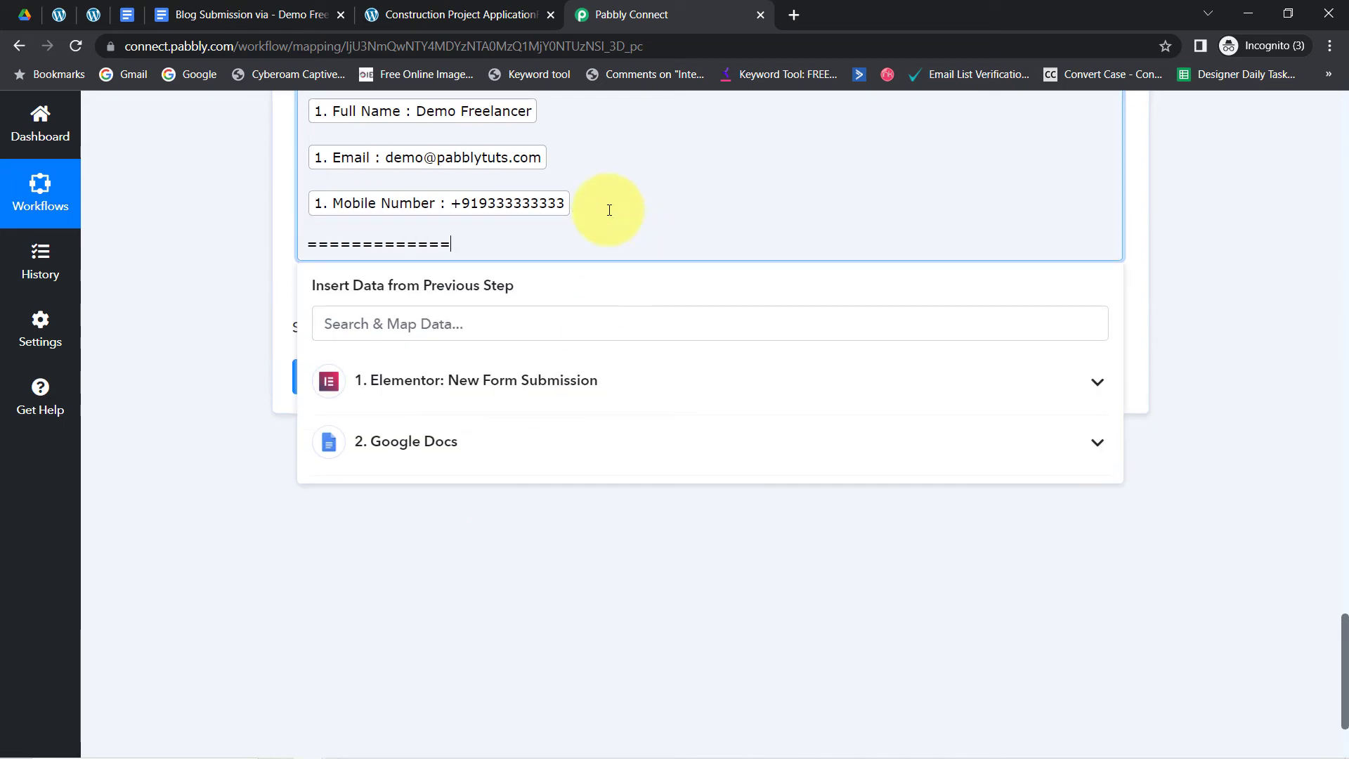
Step: Add a separator line of equals signs and map the Please Submit Your Blog/Content Here response below it
{"action": "key", "text": "Return"}
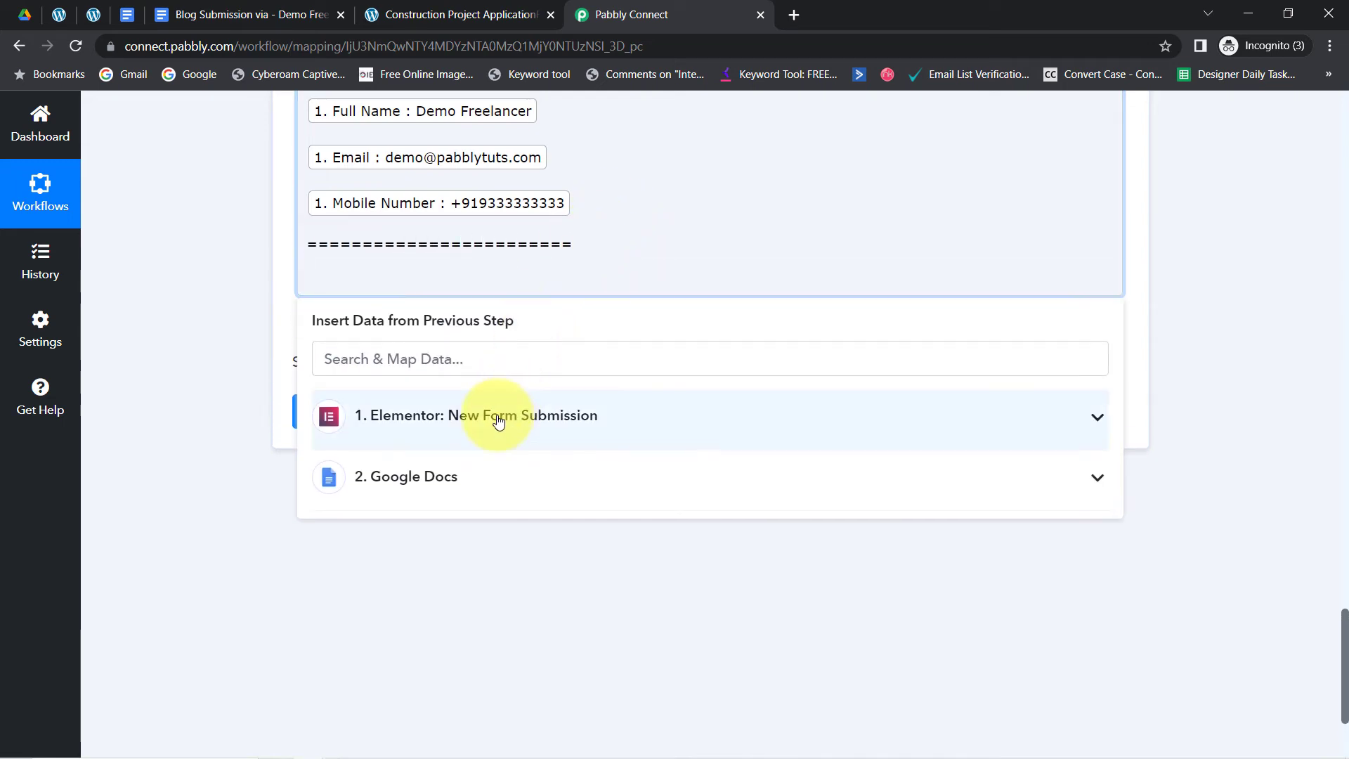
{"action": "left_click", "coordinate": [498, 420]}
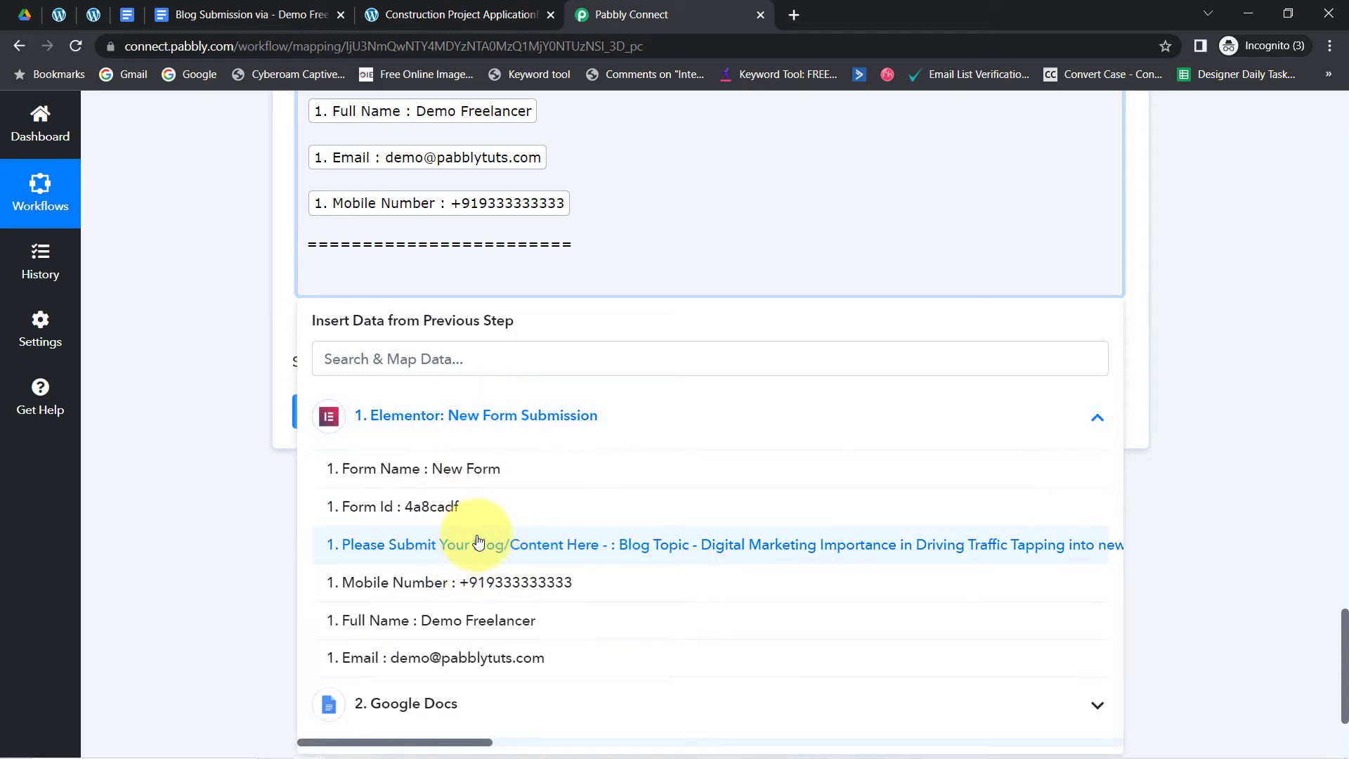
{"action": "left_click", "coordinate": [517, 547]}
{"action": "left_click", "coordinate": [204, 268]}
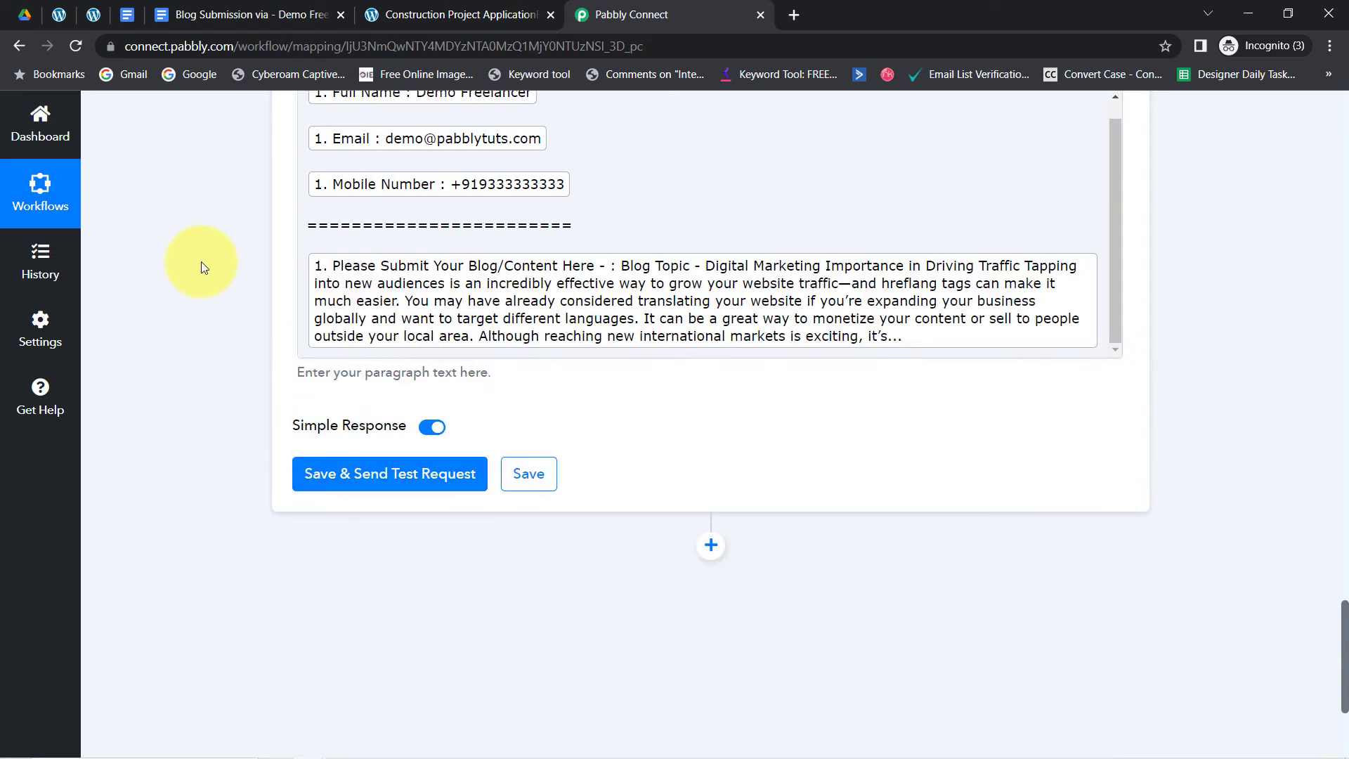
Step: Save and test the append step, and review the name, contact details and blog content in the blog submission document
{"action": "left_click", "coordinate": [357, 473]}
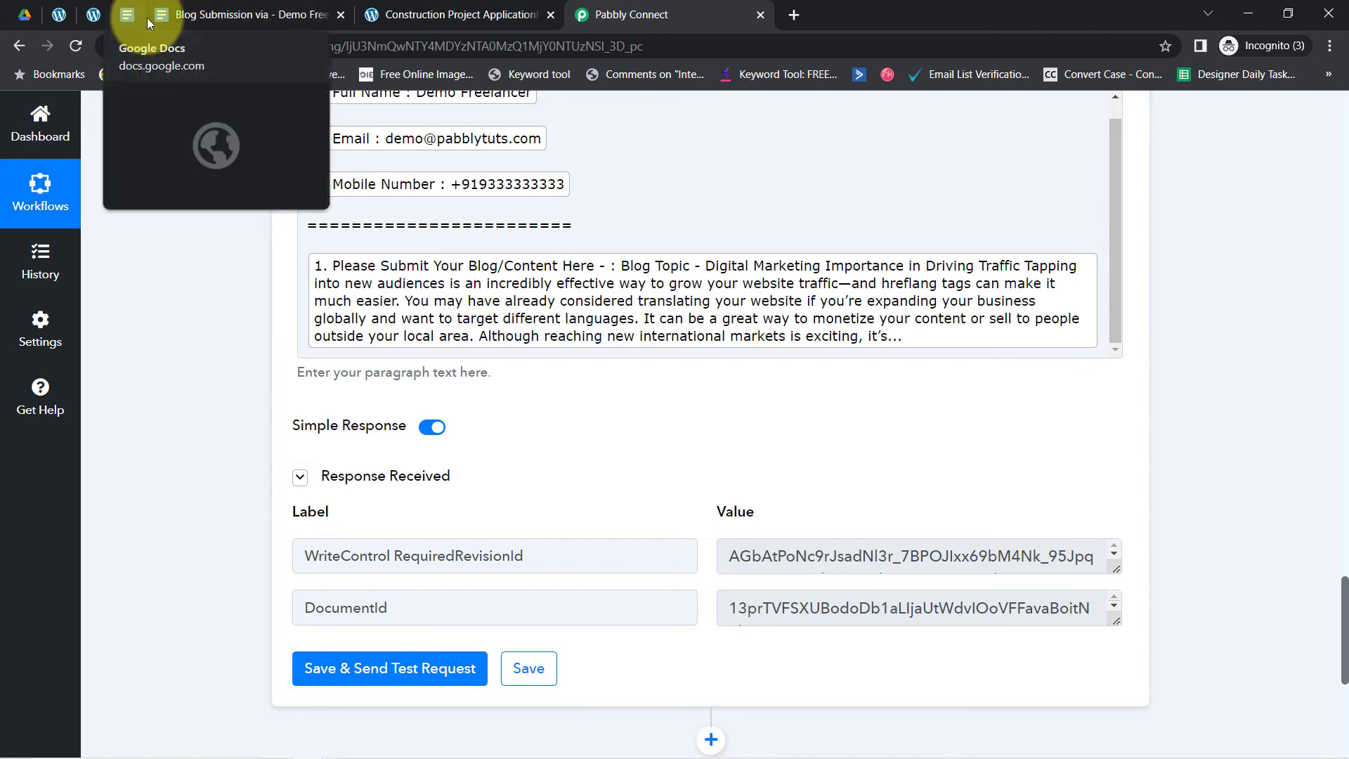
{"action": "left_click", "coordinate": [218, 15]}
{"action": "left_click", "coordinate": [429, 416]}
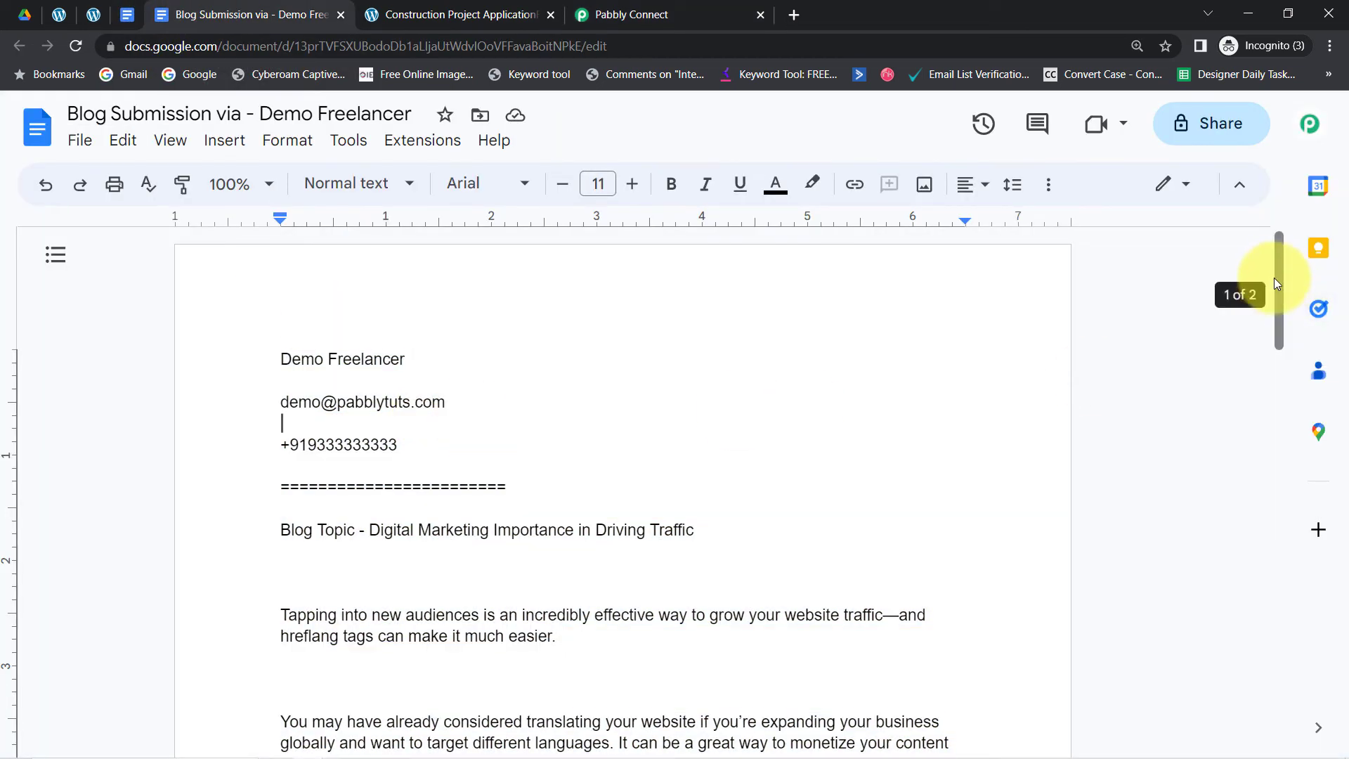
{"action": "left_click_drag", "start_coordinate": [1275, 279], "coordinate": [1265, 252]}
{"action": "left_click_drag", "start_coordinate": [293, 355], "coordinate": [382, 355]}
{"action": "left_click_drag", "start_coordinate": [312, 402], "coordinate": [411, 402]}
{"action": "left_click_drag", "start_coordinate": [317, 444], "coordinate": [398, 444]}
{"action": "left_click_drag", "start_coordinate": [1280, 272], "coordinate": [1268, 307]}
{"action": "left_click_drag", "start_coordinate": [291, 384], "coordinate": [462, 746]}
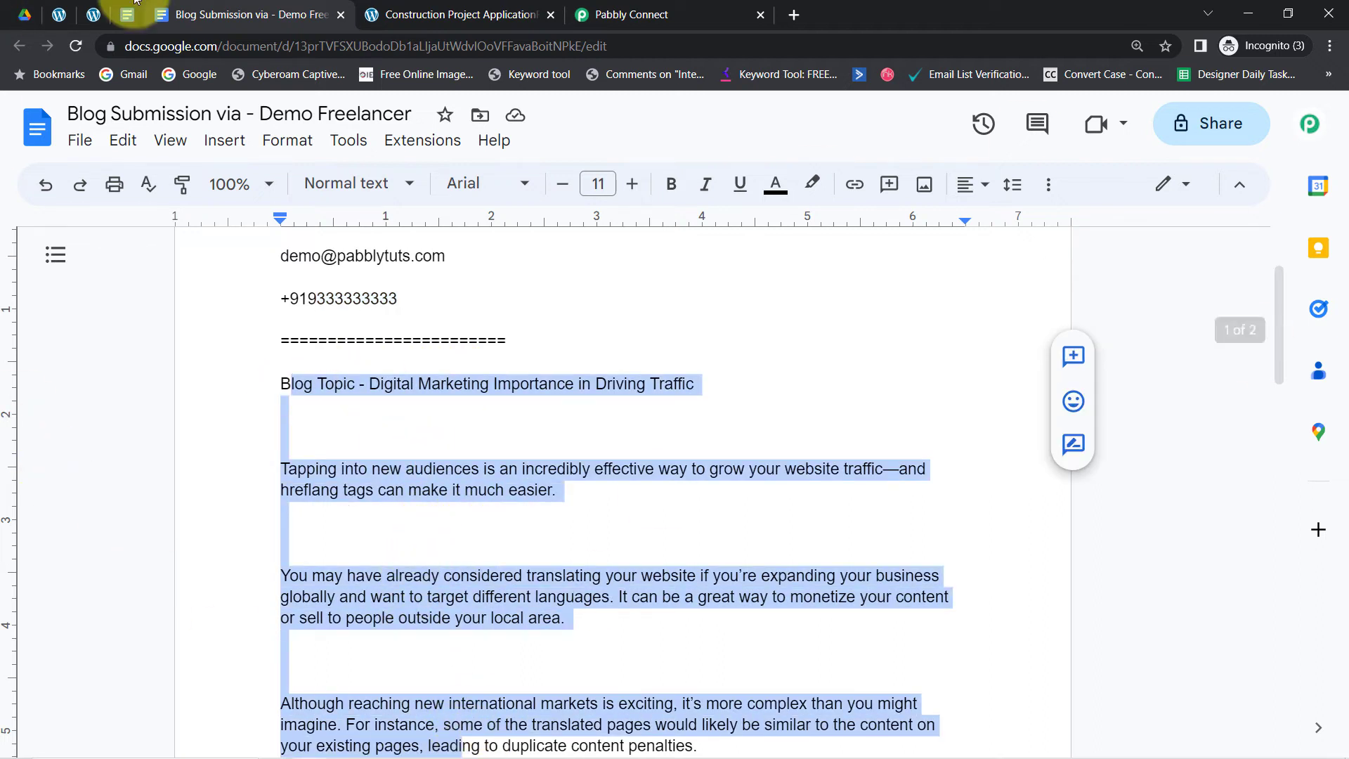
Step: Check the Elementor form, then return to Pabbly Connect and review the workflow from its trigger through its actions
{"action": "left_click", "coordinate": [96, 21]}
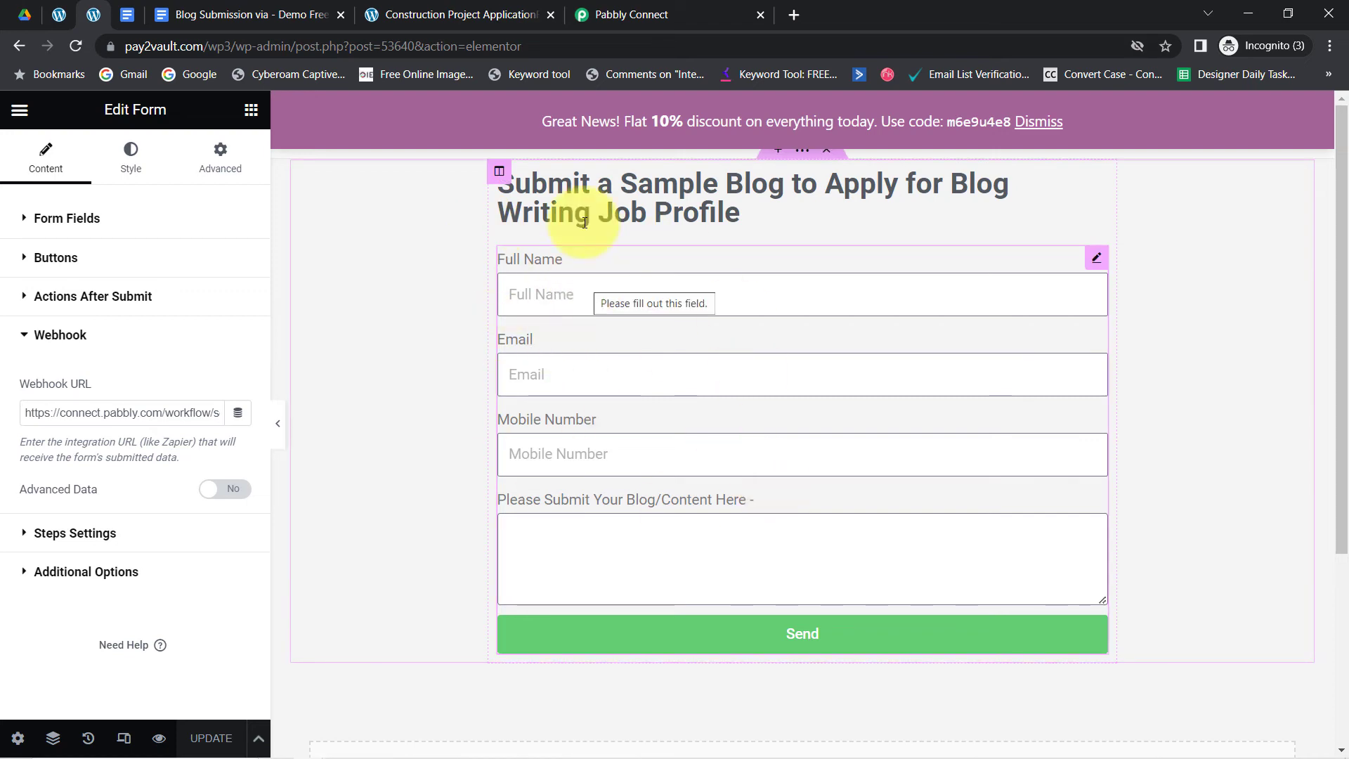
{"action": "left_click", "coordinate": [630, 15]}
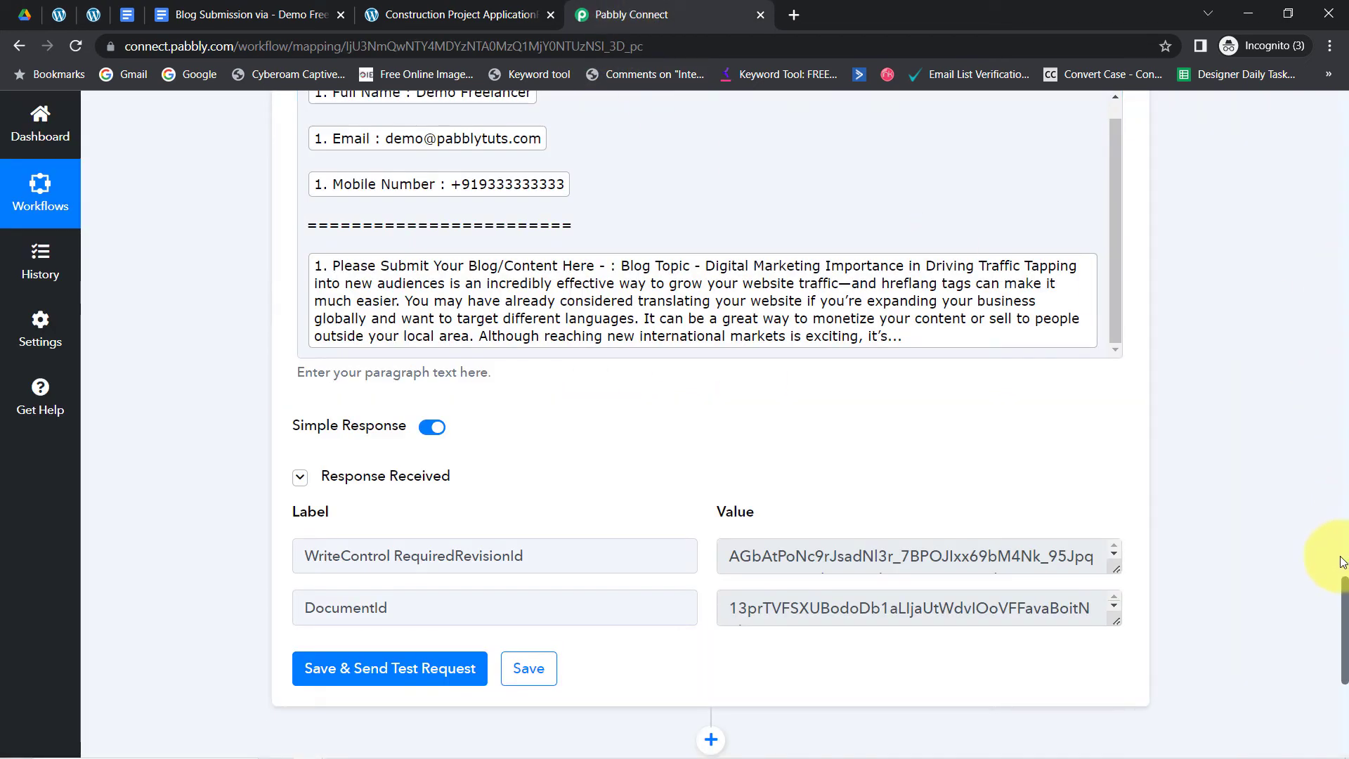
{"action": "left_click_drag", "start_coordinate": [1345, 593], "coordinate": [1204, 105]}
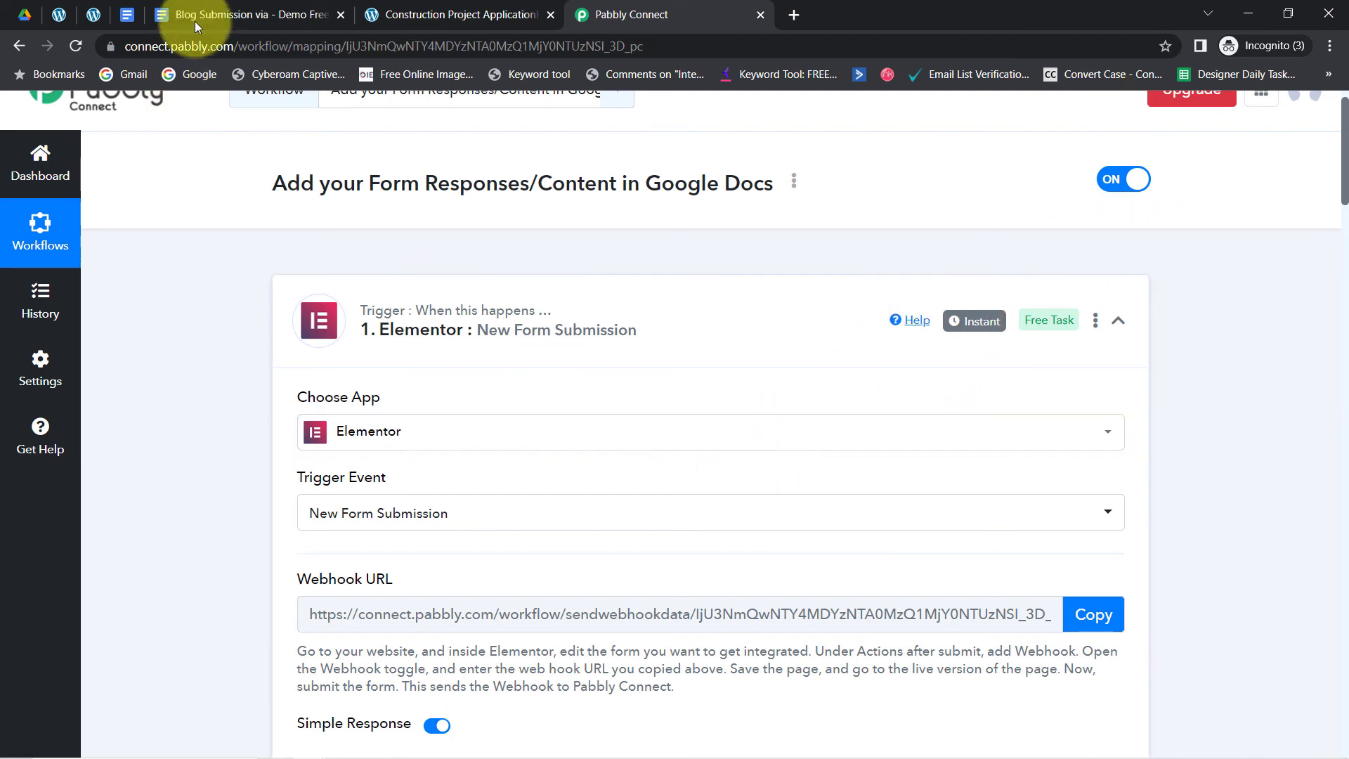
{"action": "left_click", "coordinate": [209, 5]}
{"action": "left_click", "coordinate": [730, 14]}
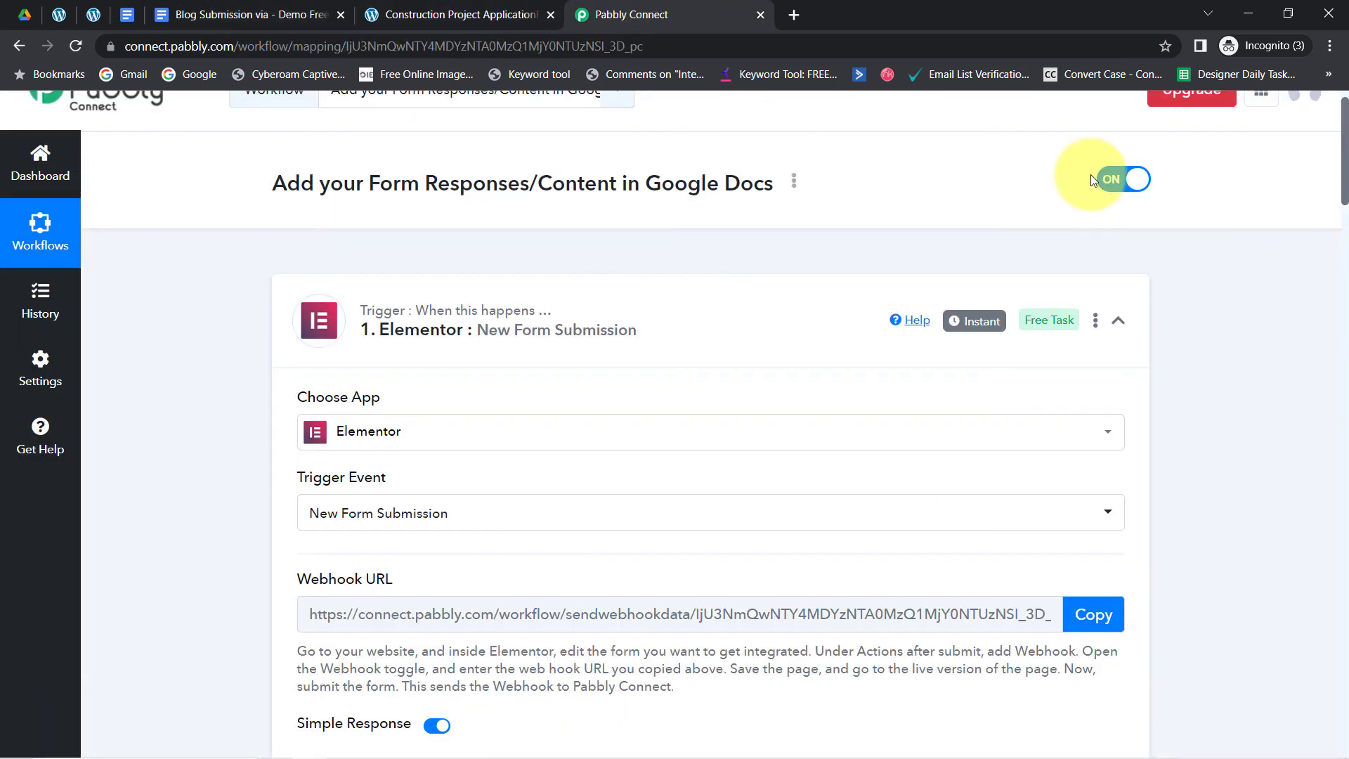
{"action": "left_click_drag", "start_coordinate": [1343, 191], "coordinate": [1333, 556]}
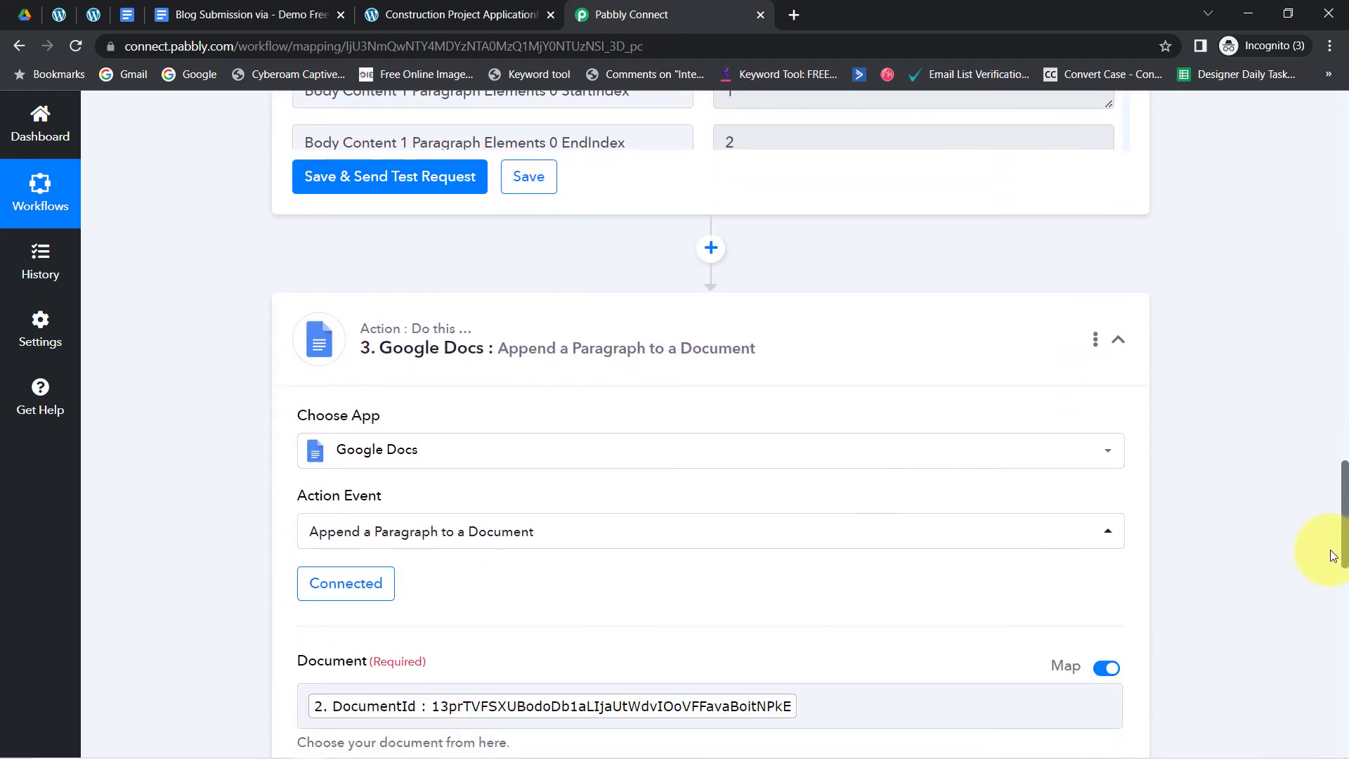
Step: Insert a new action between the Elementor trigger and the blank document step with Google Drive as its app
{"action": "left_click_drag", "start_coordinate": [1331, 553], "coordinate": [1266, 348]}
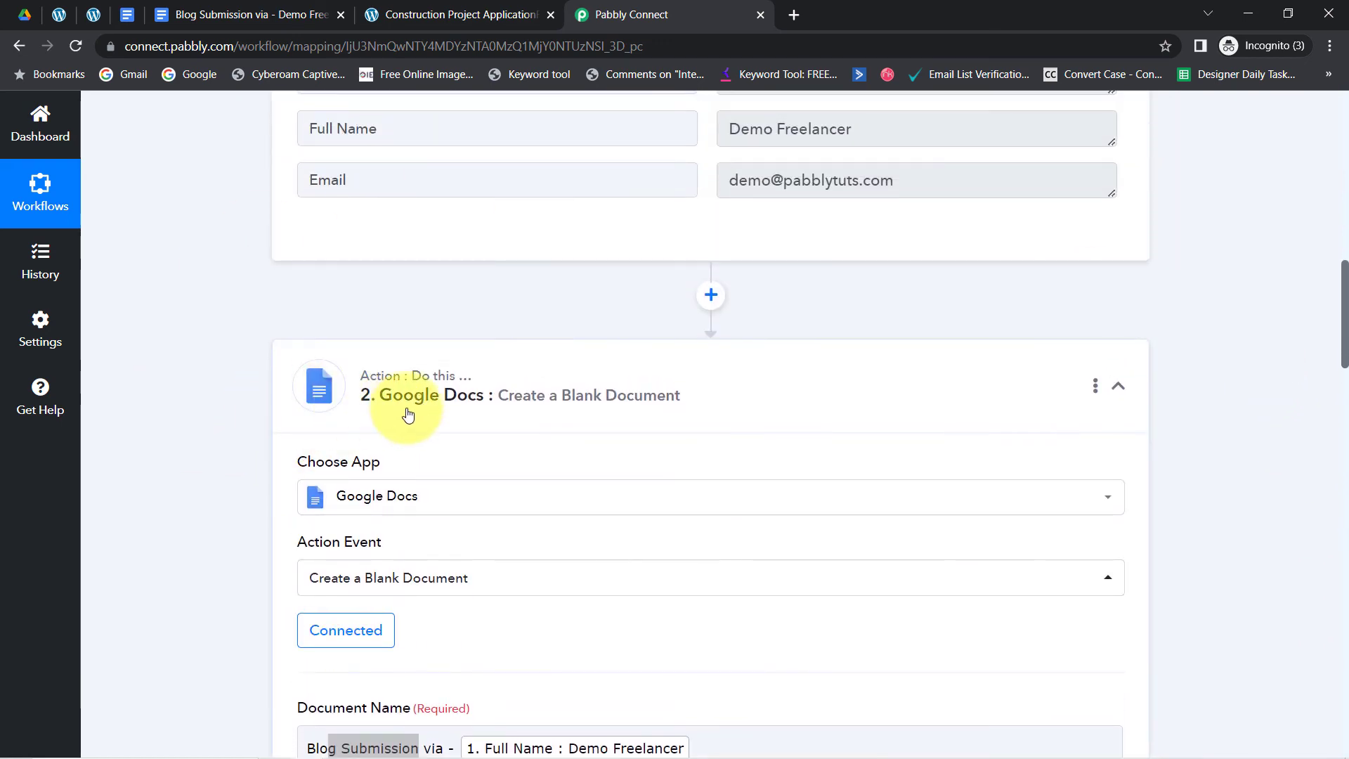
{"action": "left_click", "coordinate": [709, 296]}
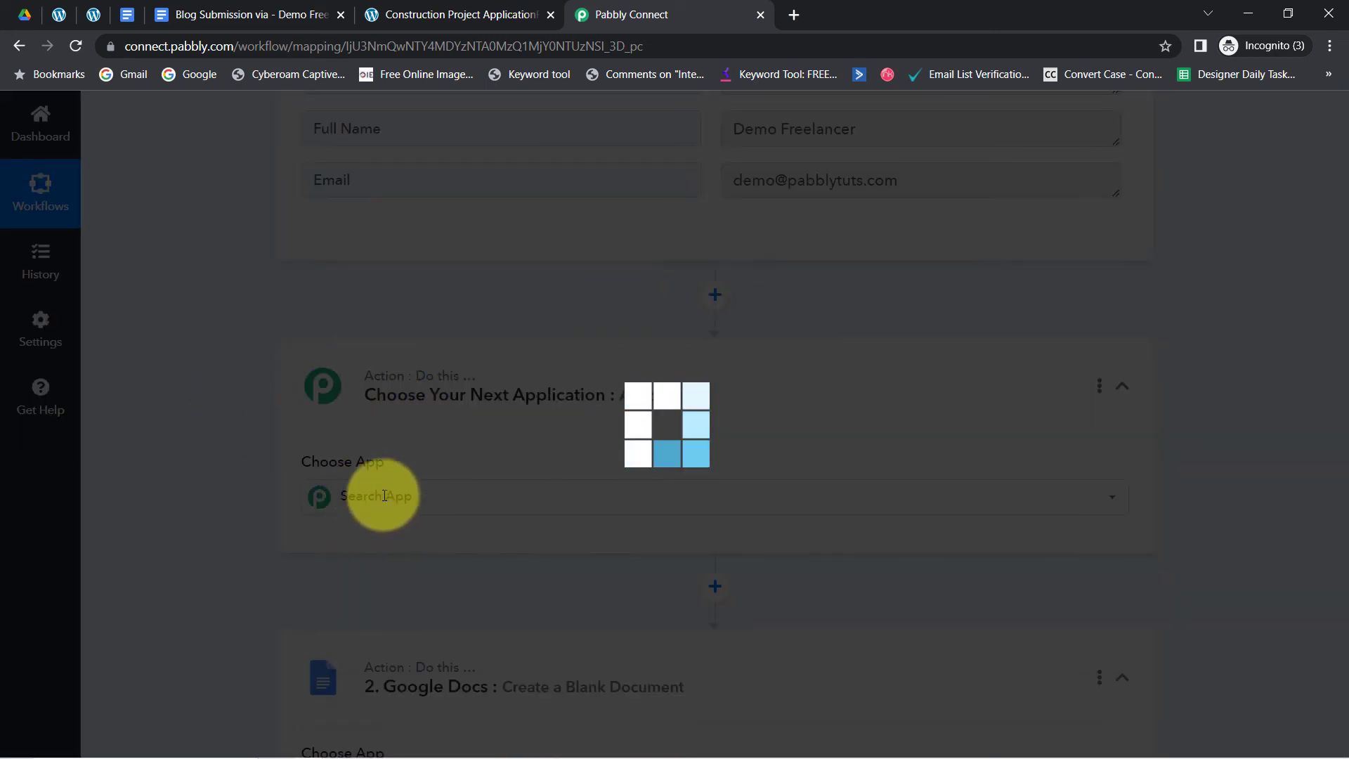
{"action": "type", "text": "google dr"}
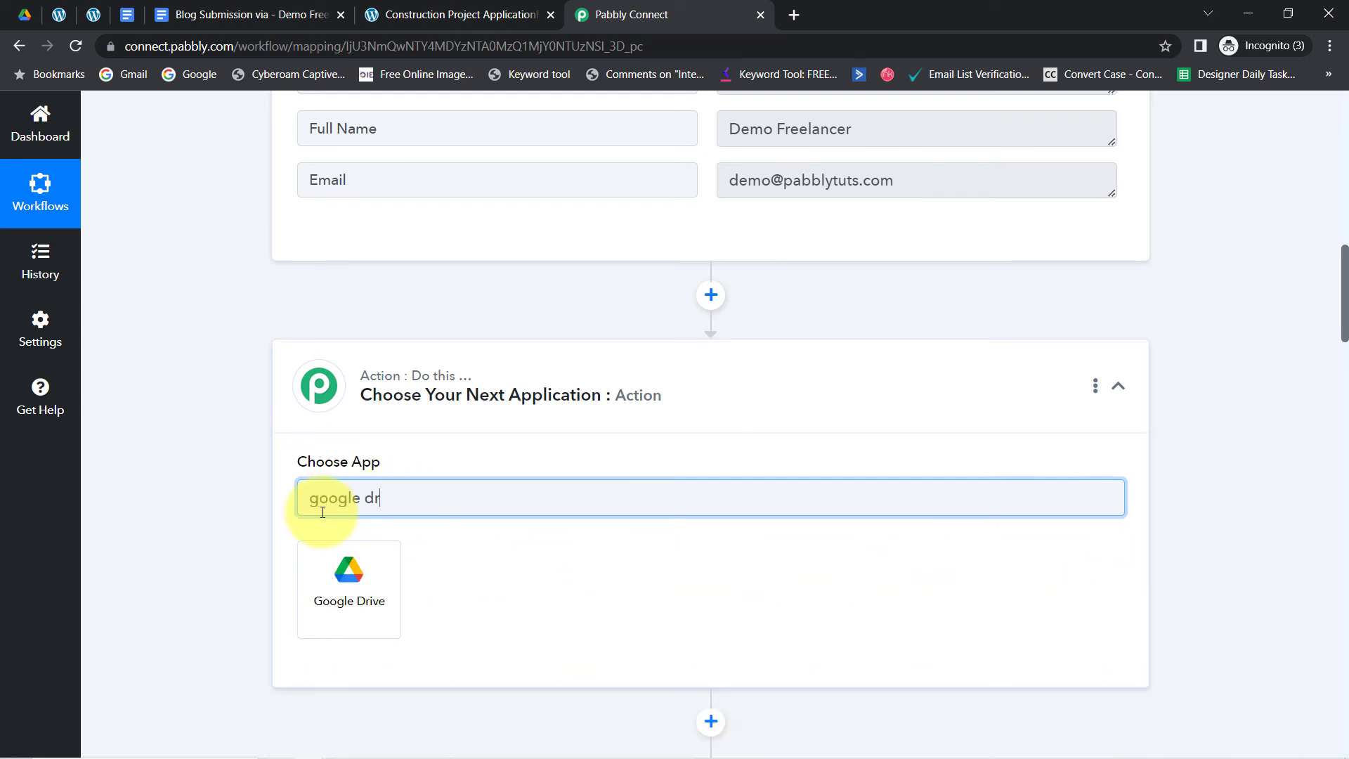
{"action": "left_click", "coordinate": [348, 585]}
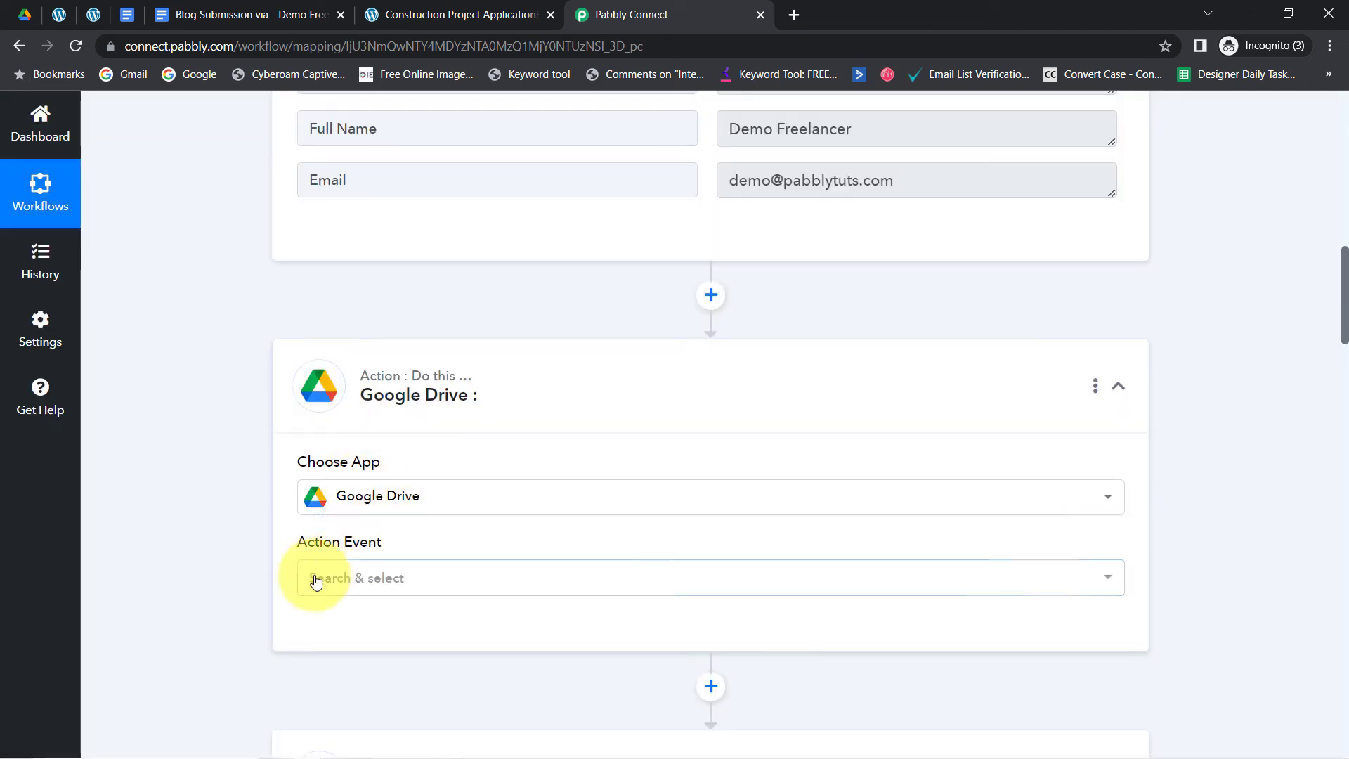
Step: Set the action event to Create a File in a Specific Folder and connect it through the existing Google Drive #6 connection
{"action": "left_click", "coordinate": [332, 591]}
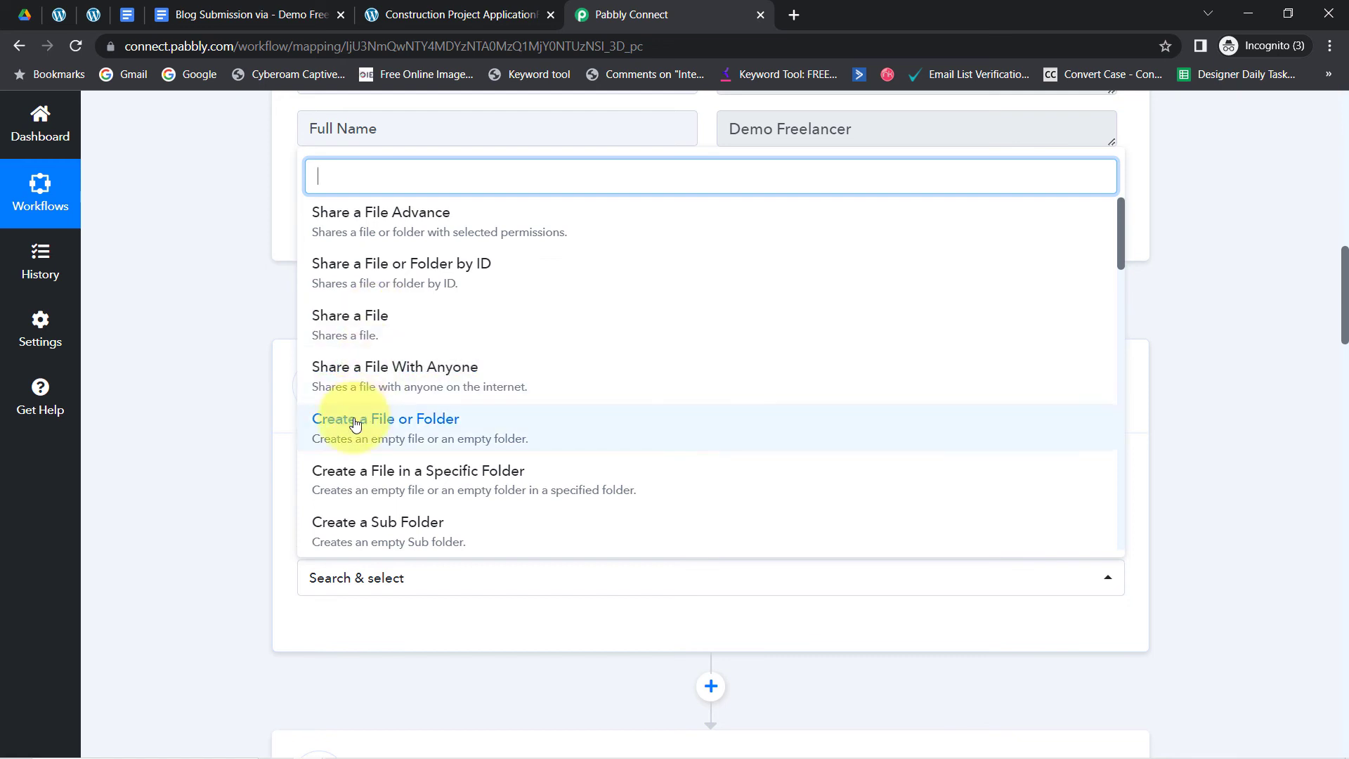
{"action": "left_click", "coordinate": [425, 496]}
{"action": "left_click", "coordinate": [335, 636]}
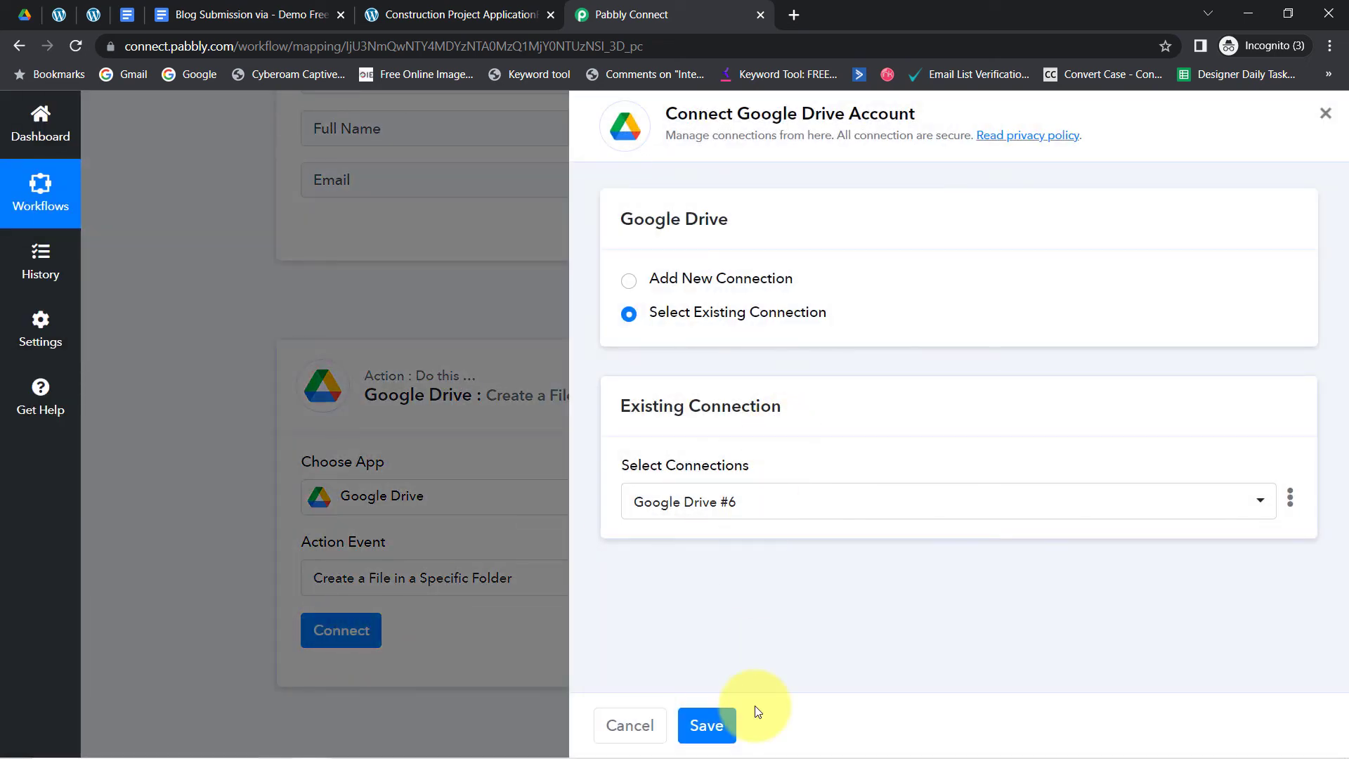
{"action": "left_click", "coordinate": [711, 727]}
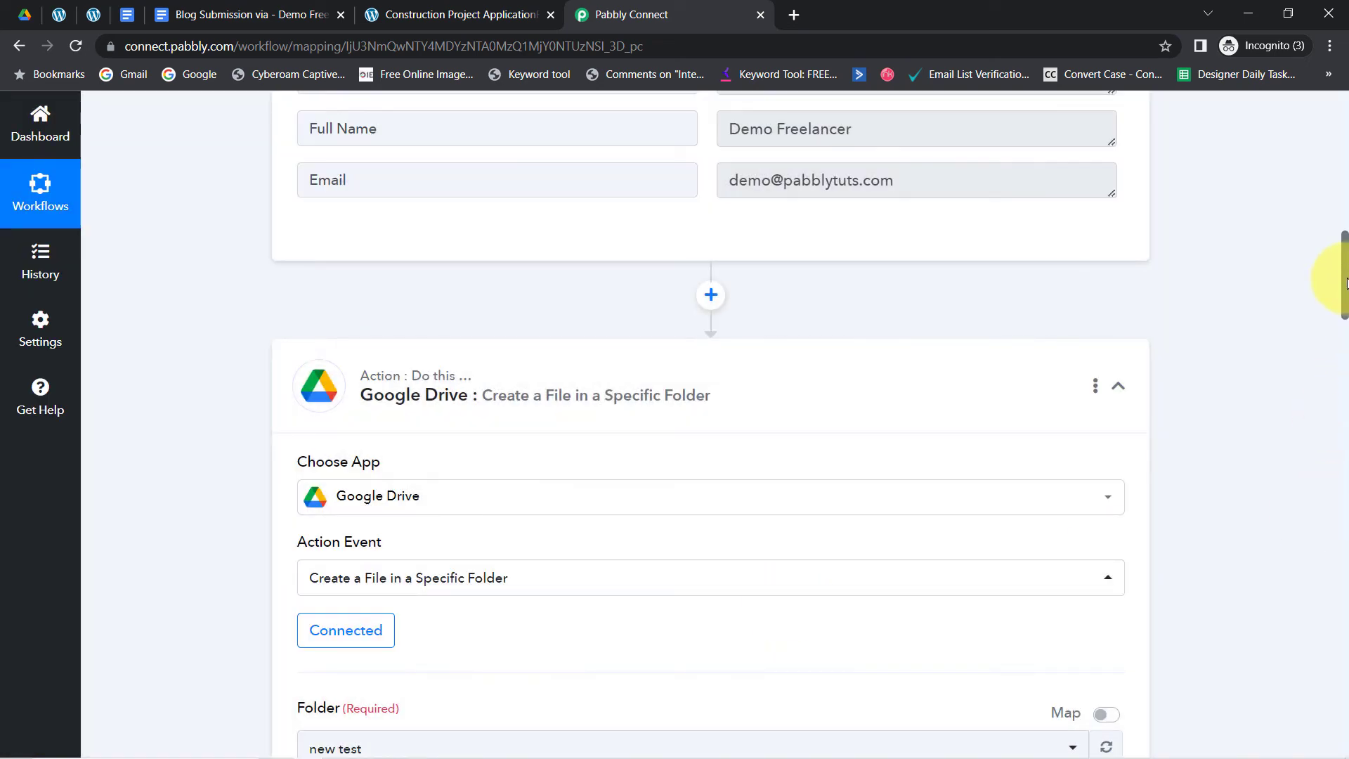
Step: Examine the Google Drive action's folder and file name settings and the two Google Docs actions below it
{"action": "left_click_drag", "start_coordinate": [1345, 281], "coordinate": [1335, 329]}
{"action": "left_click", "coordinate": [377, 357]}
{"action": "left_click", "coordinate": [376, 355]}
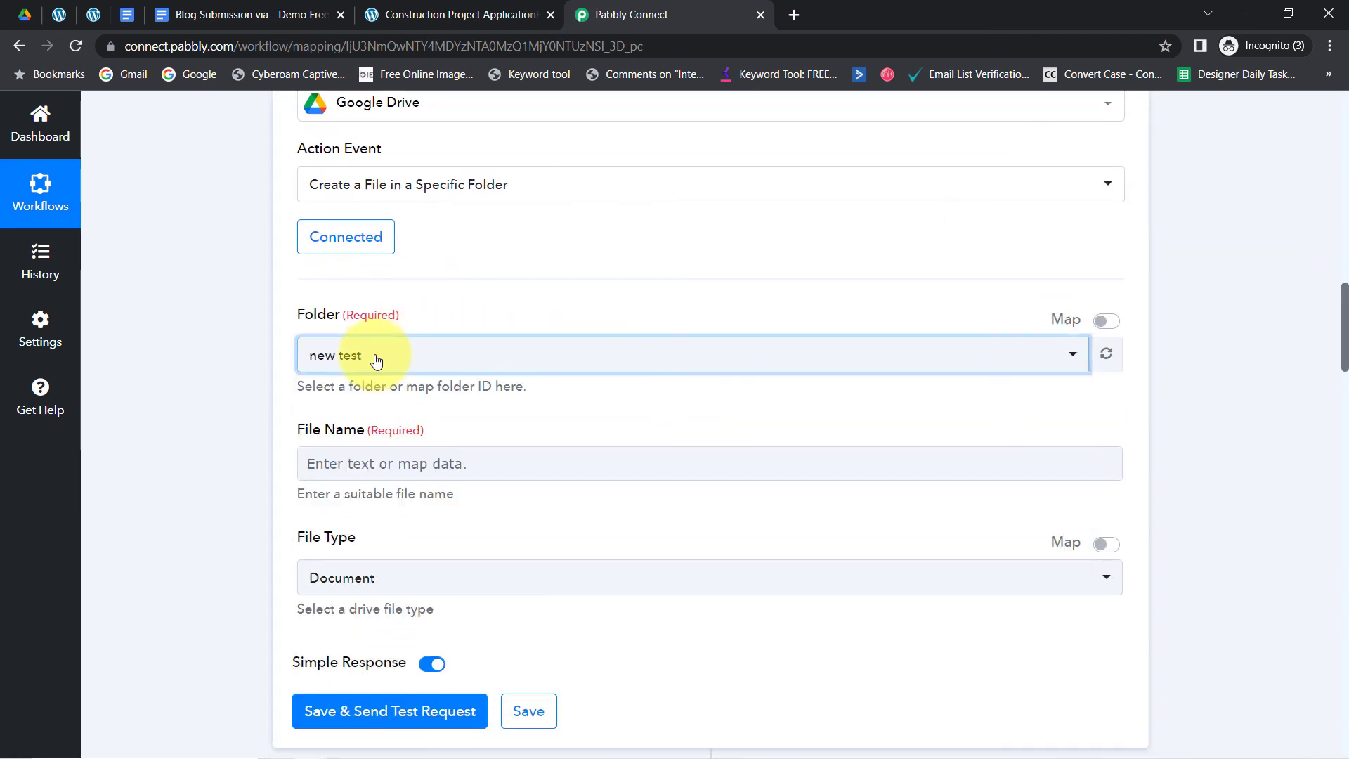
{"action": "left_click_drag", "start_coordinate": [390, 443], "coordinate": [391, 443]}
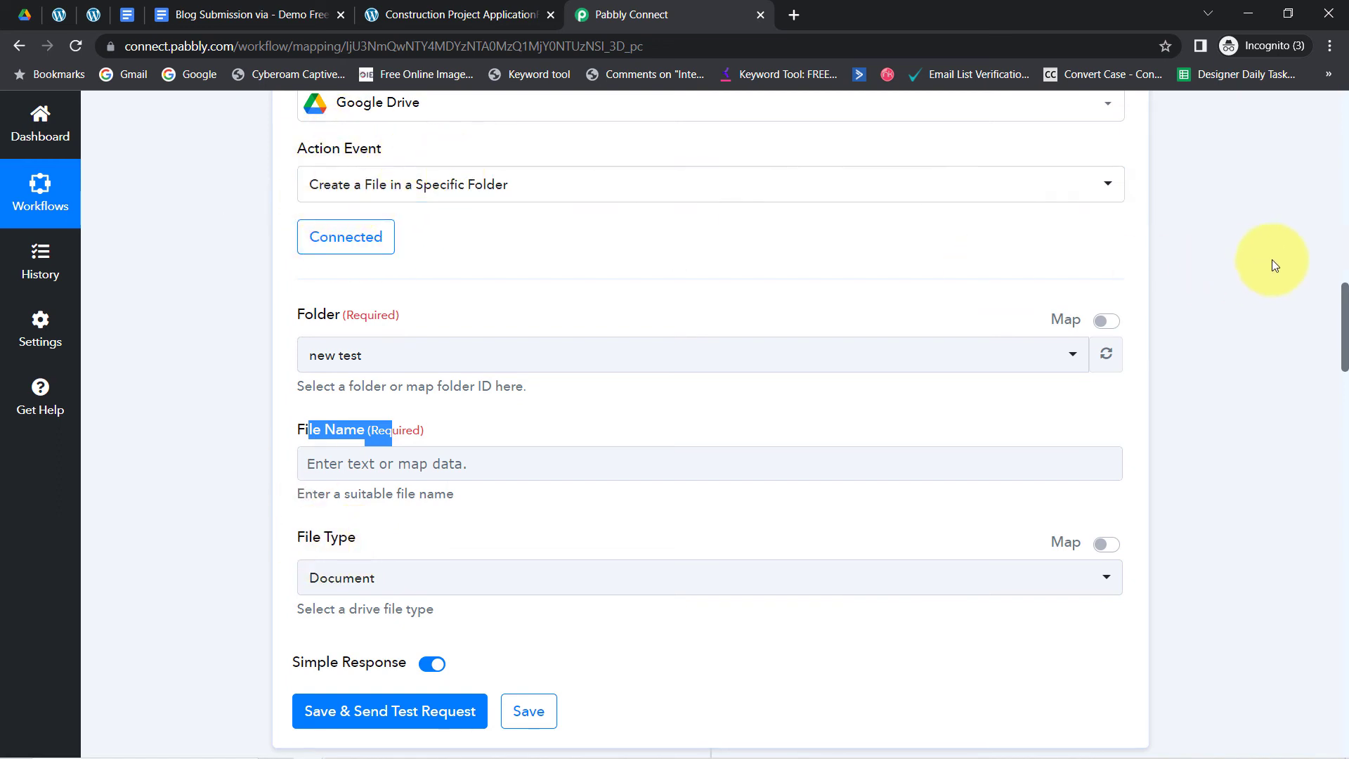
{"action": "left_click_drag", "start_coordinate": [1345, 318], "coordinate": [1346, 413]}
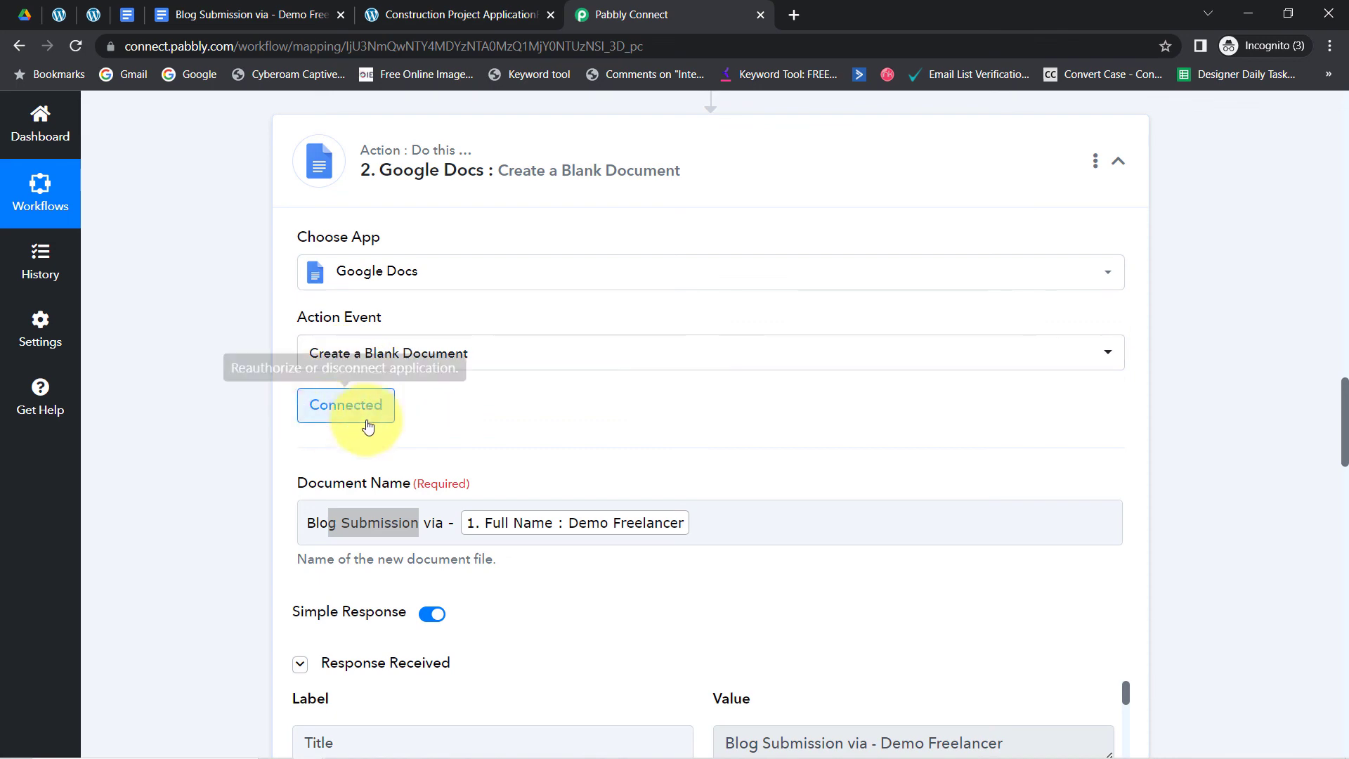
{"action": "left_click_drag", "start_coordinate": [1343, 450], "coordinate": [1330, 584]}
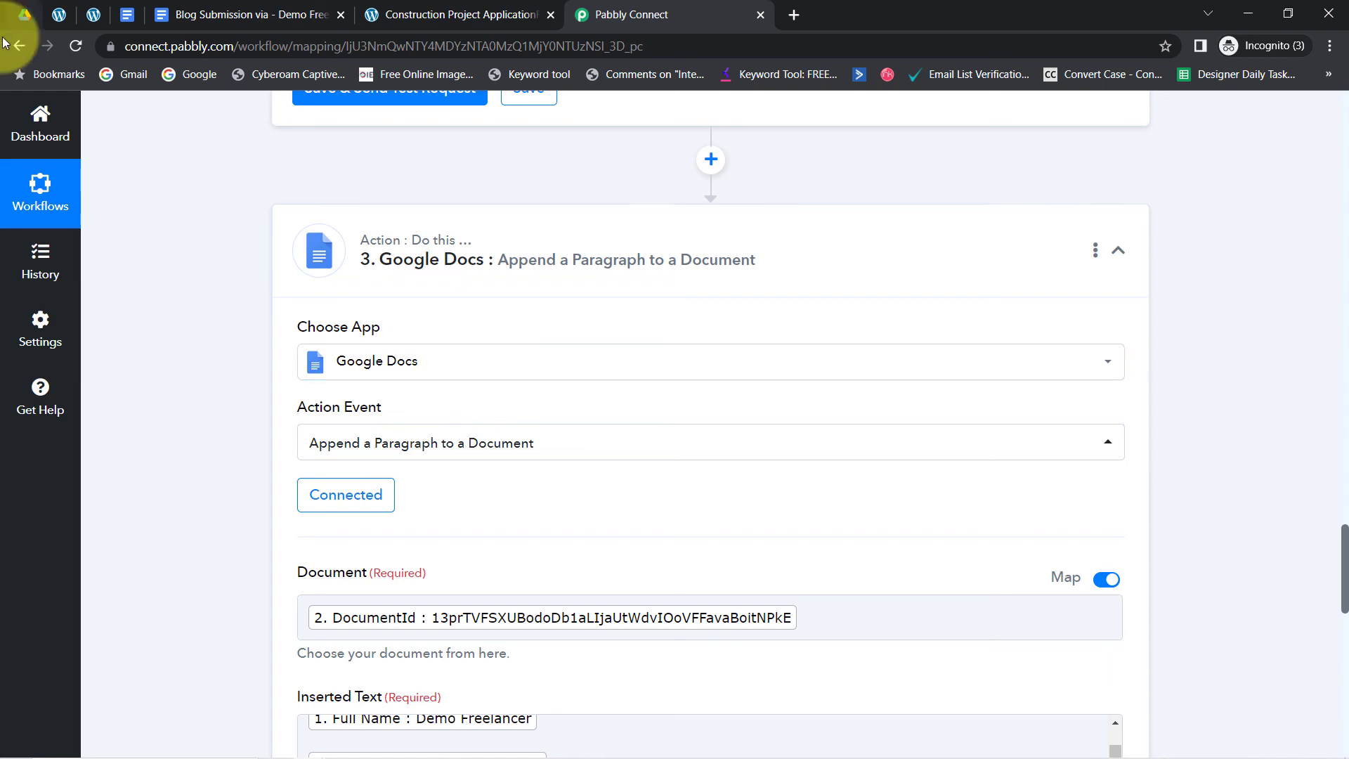
{"action": "left_click", "coordinate": [640, 241]}
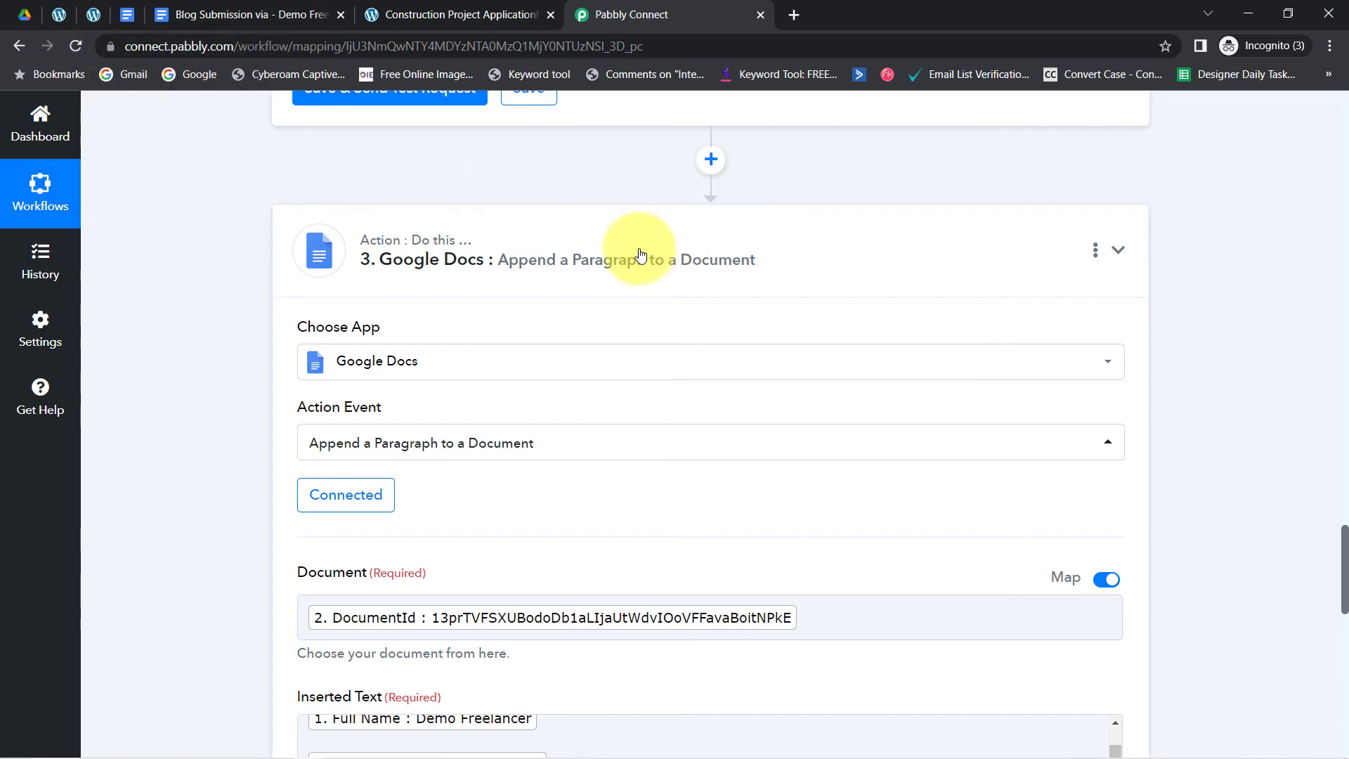
Step: Delete the Google Drive Create a File in a Specific Folder action from the workflow and confirm the deletion
{"action": "left_click_drag", "start_coordinate": [1341, 673], "coordinate": [1300, 313]}
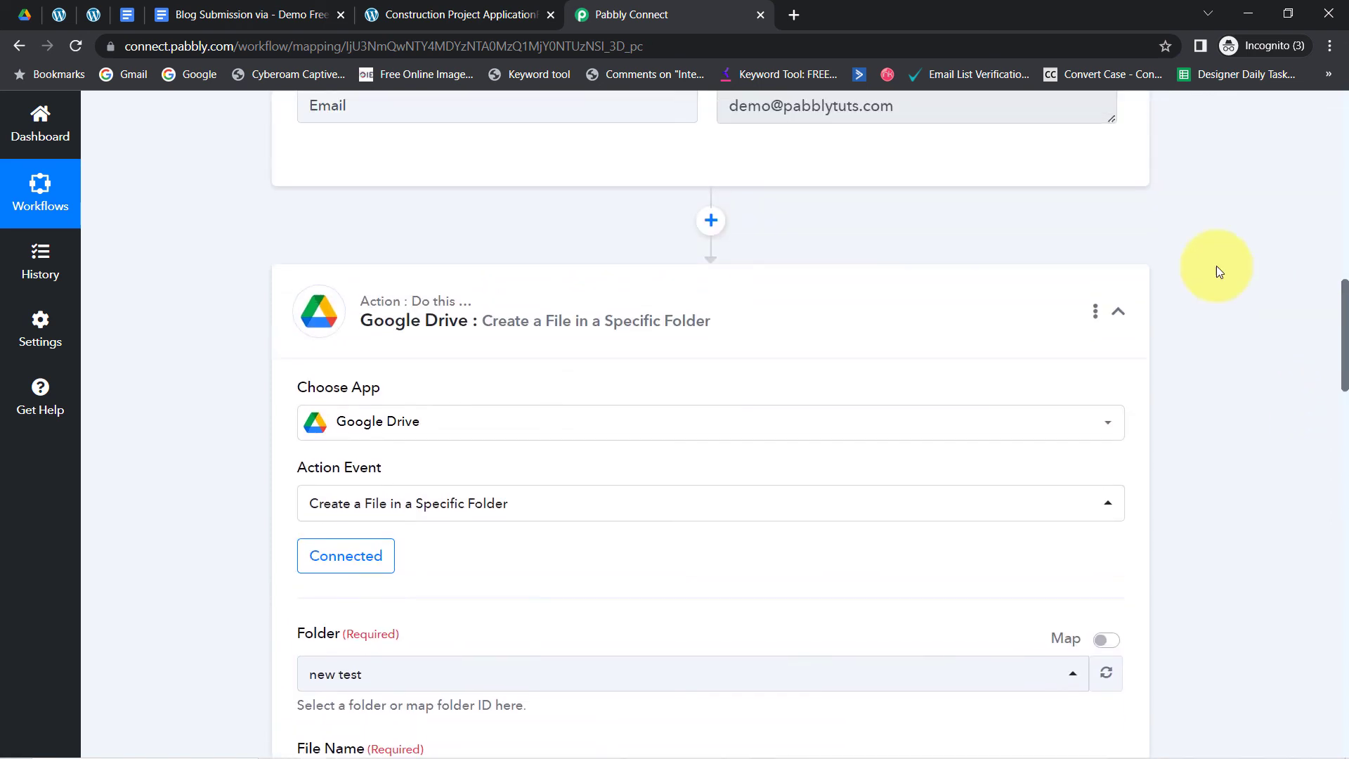
{"action": "left_click", "coordinate": [1094, 313]}
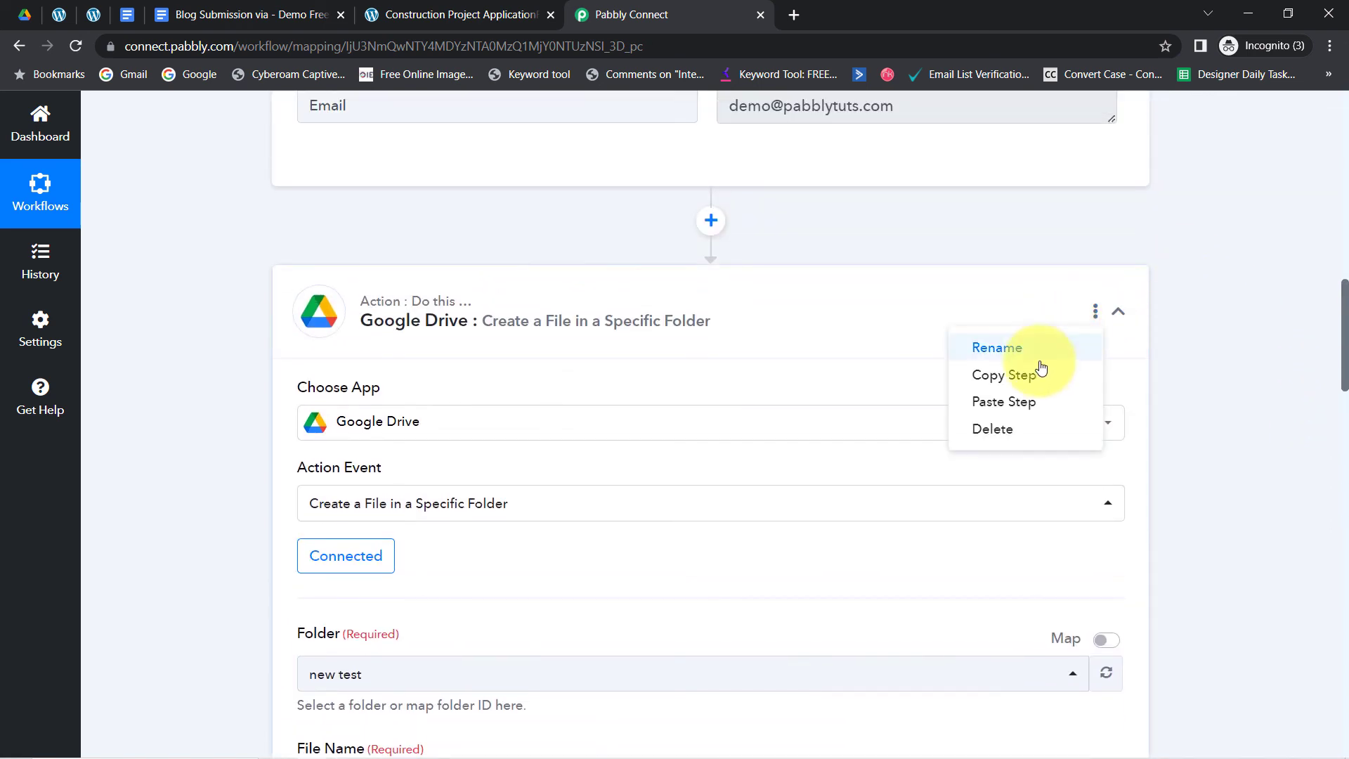
{"action": "left_click", "coordinate": [1006, 435]}
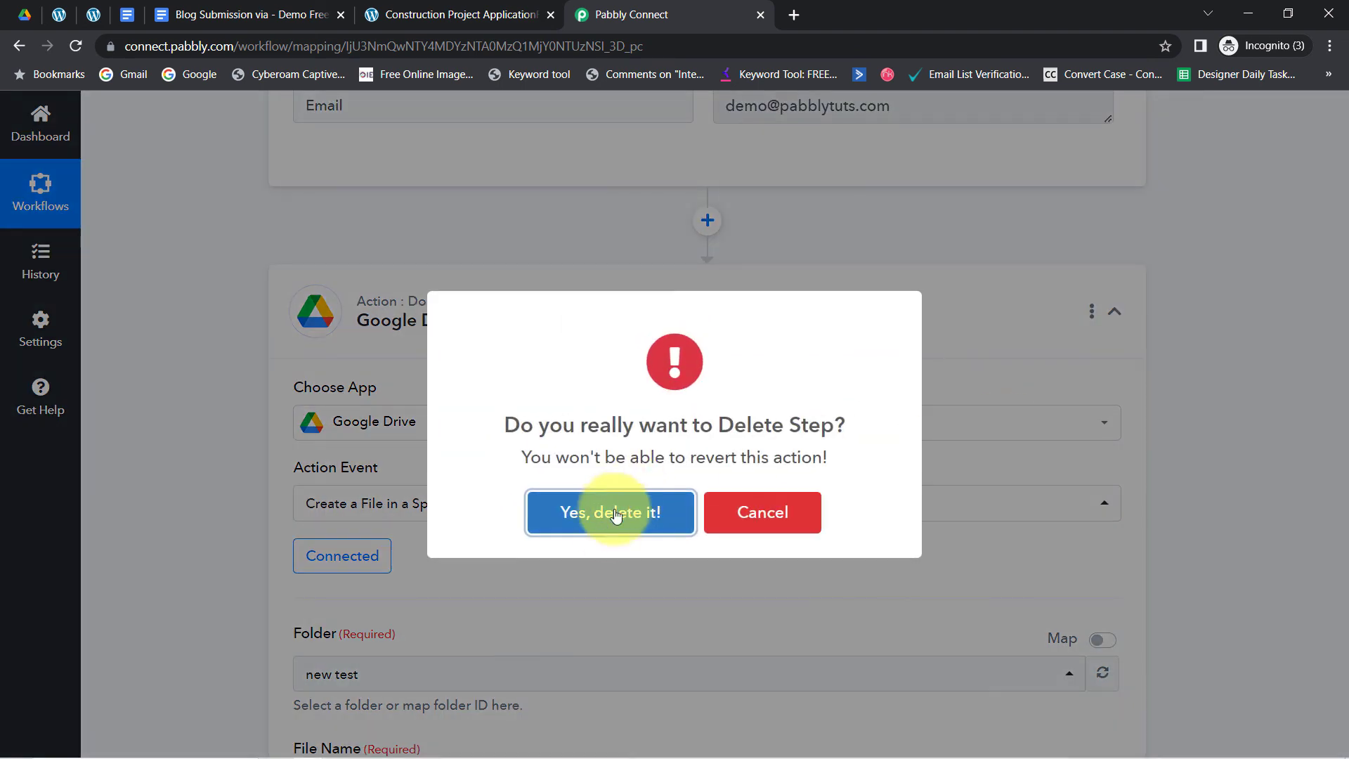
{"action": "left_click", "coordinate": [596, 509]}
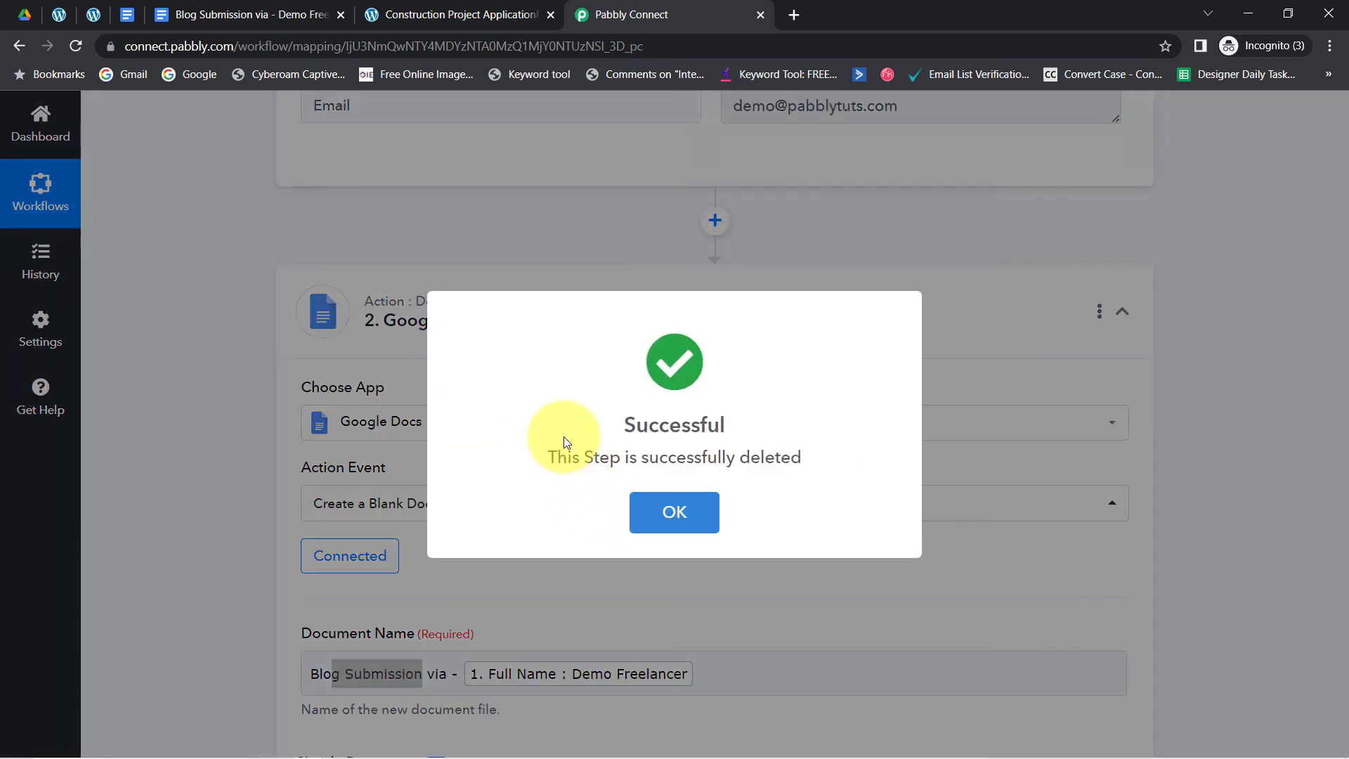
{"action": "left_click", "coordinate": [685, 510]}
Step: Collapse the Create a Blank Document action and the Elementor New Form Submission trigger
{"action": "left_click", "coordinate": [538, 295]}
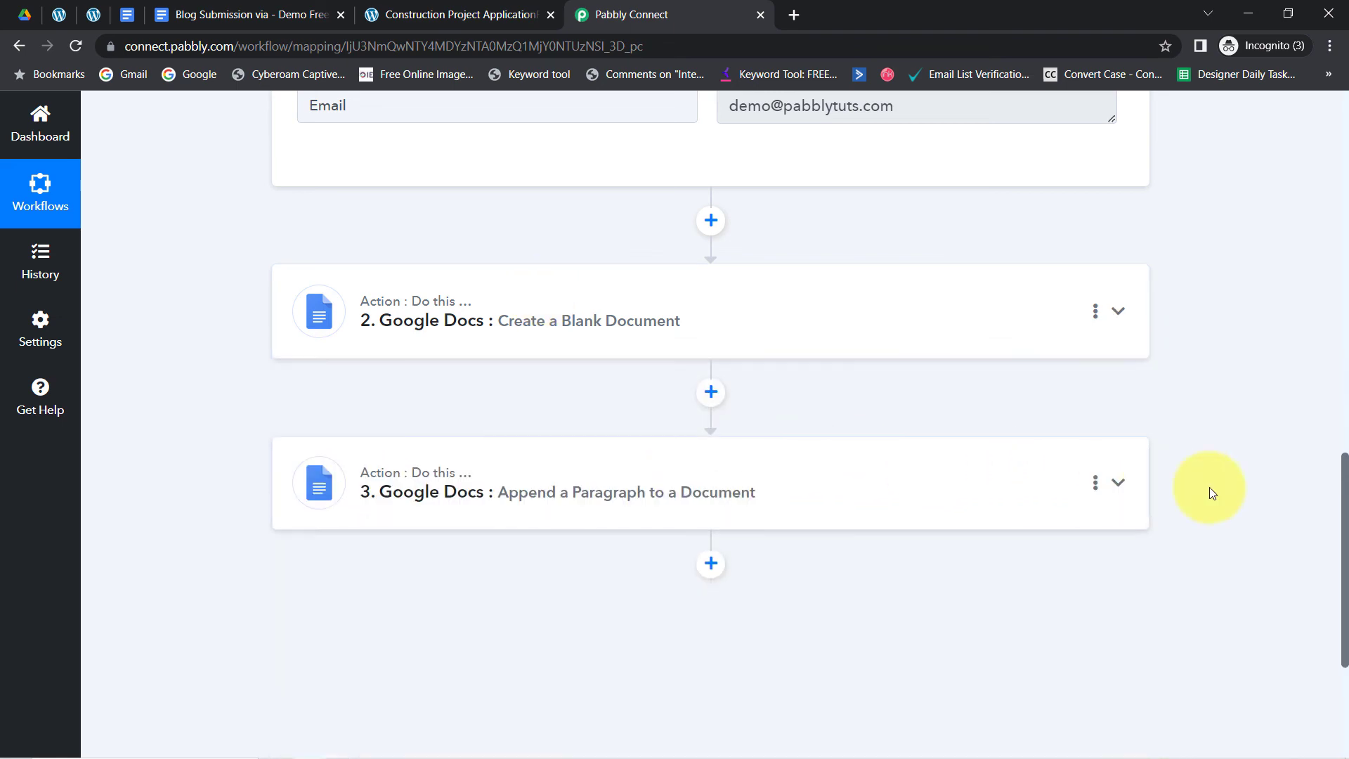
{"action": "left_click_drag", "start_coordinate": [1345, 590], "coordinate": [1288, 263]}
{"action": "left_click", "coordinate": [482, 265]}
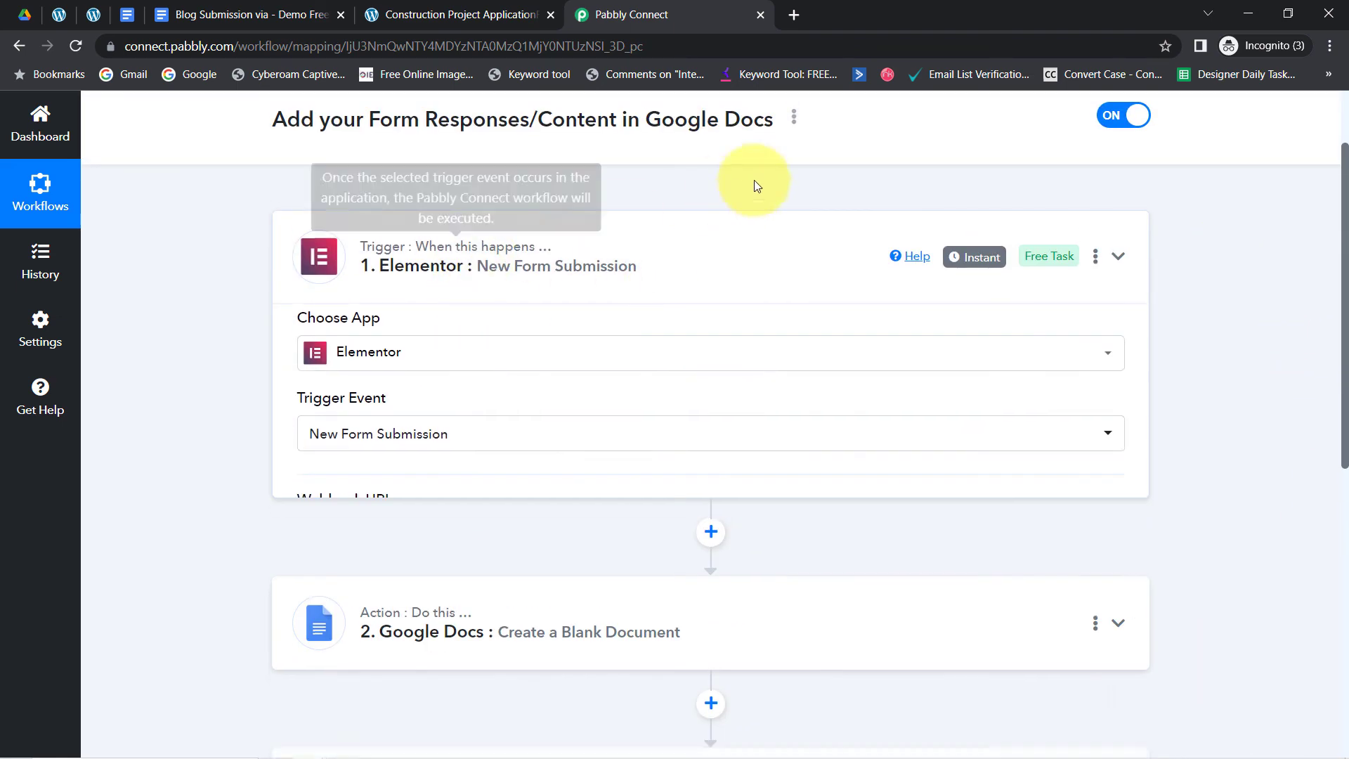
Step: Copy the share link of the Add your Form Responses/Content in Google Docs workflow and close the sharing dialog
{"action": "left_click", "coordinate": [794, 119]}
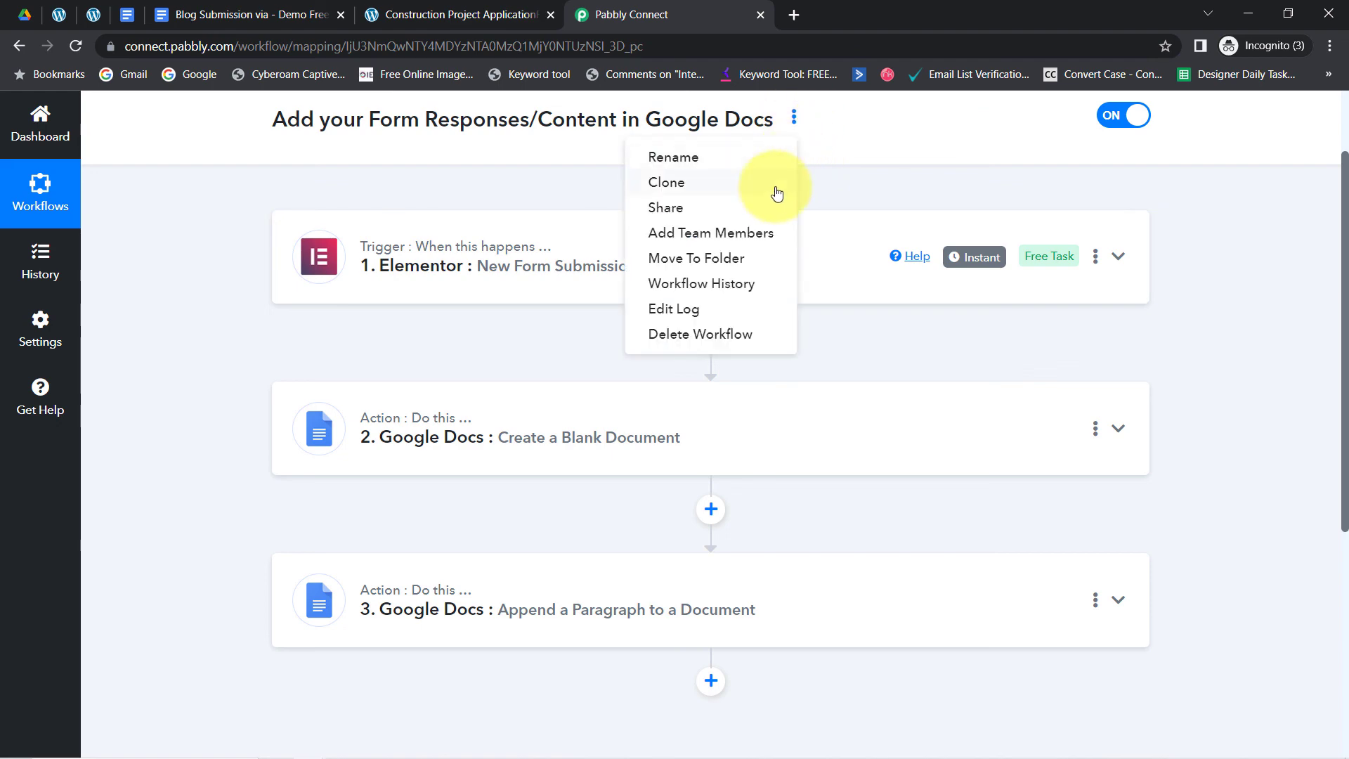
{"action": "left_click", "coordinate": [700, 214]}
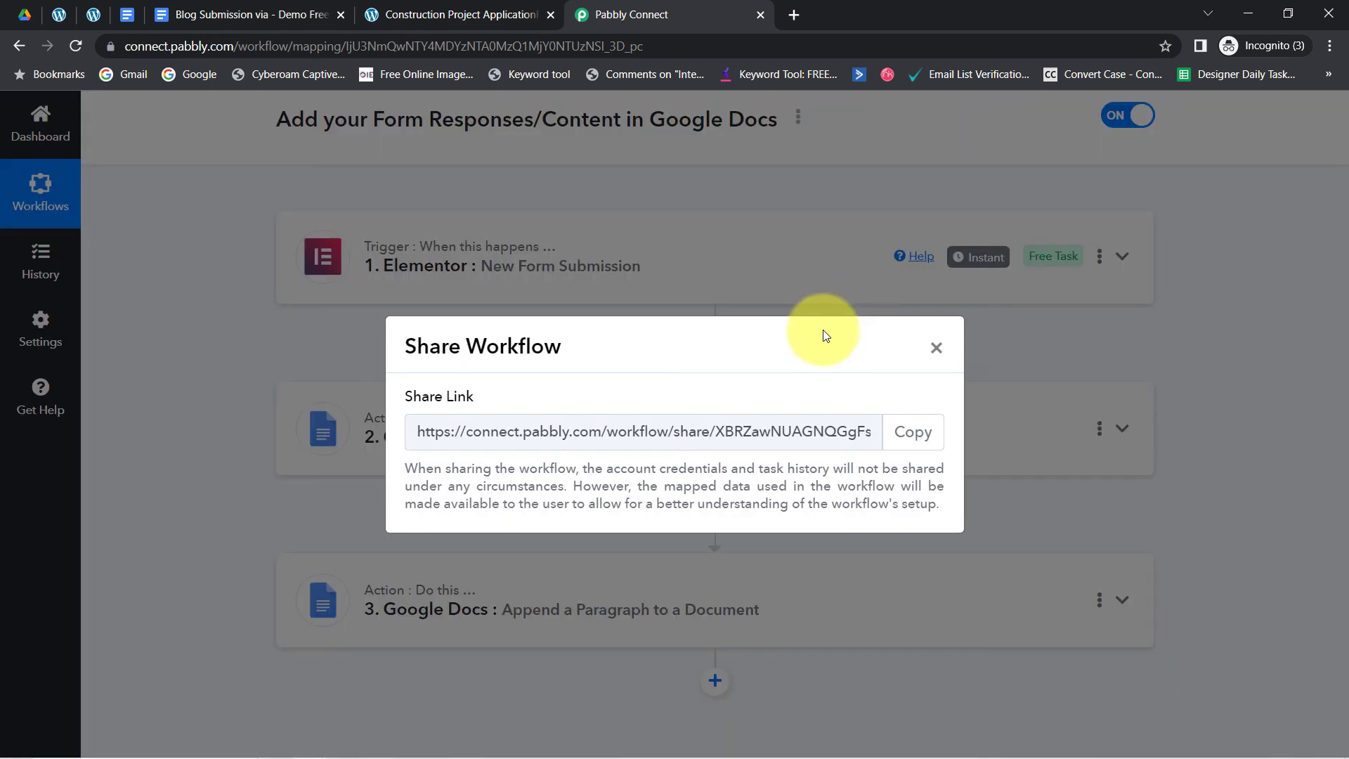
{"action": "left_click_drag", "start_coordinate": [780, 432], "coordinate": [559, 432]}
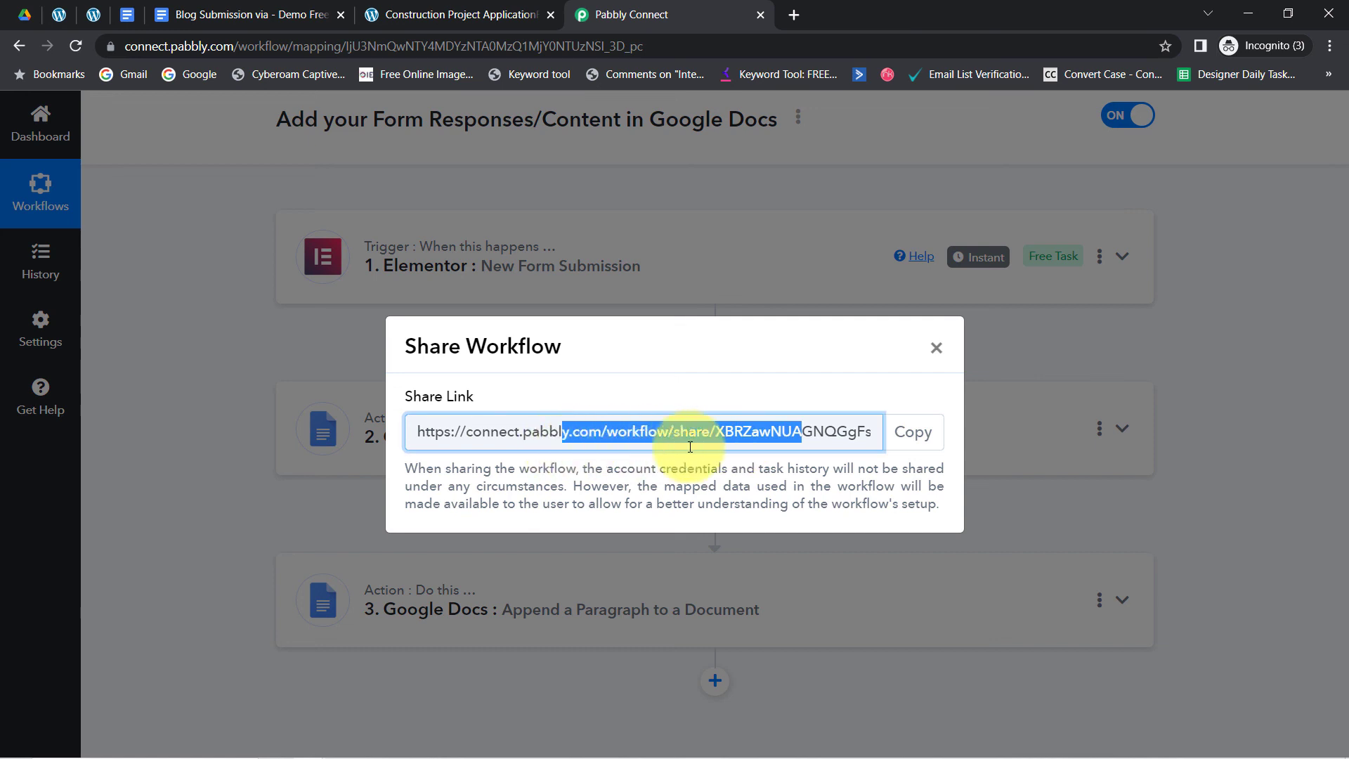
{"action": "left_click", "coordinate": [913, 434]}
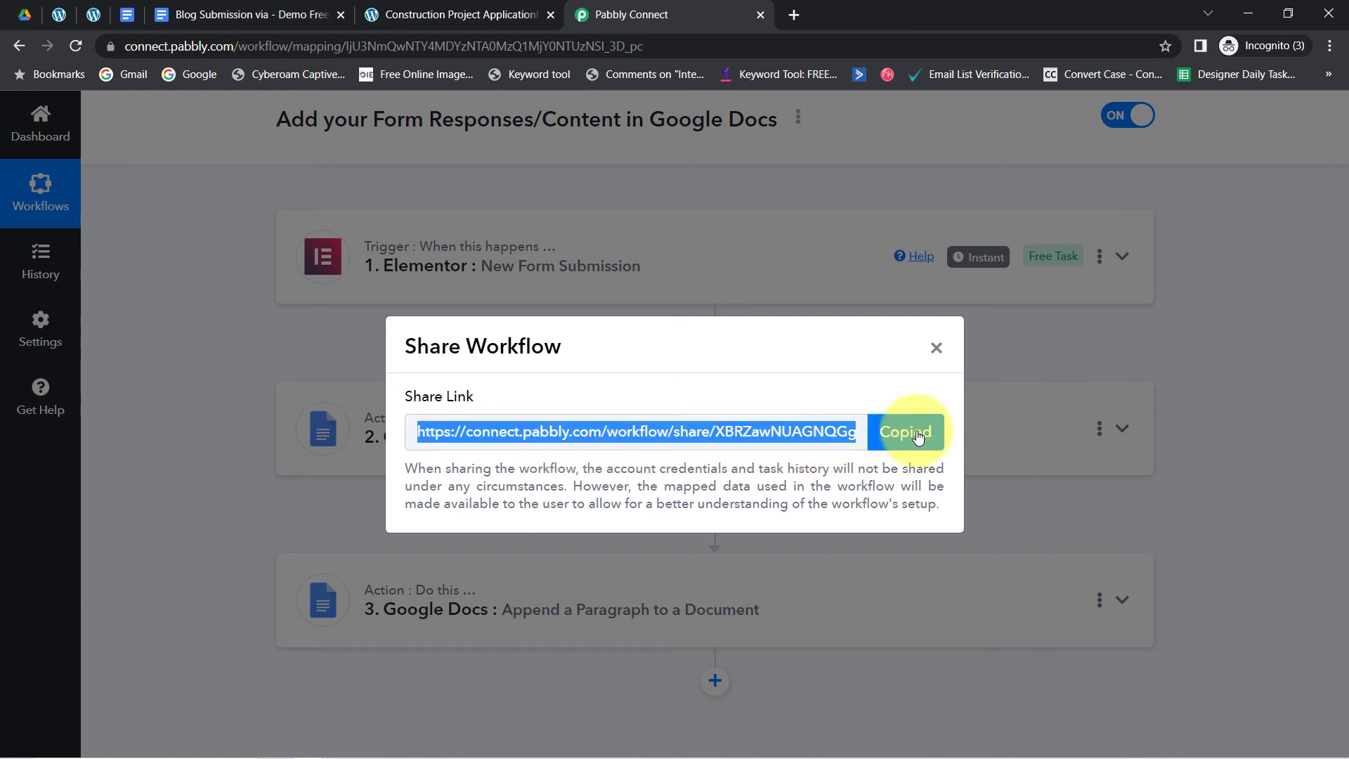
{"action": "left_click", "coordinate": [936, 350]}
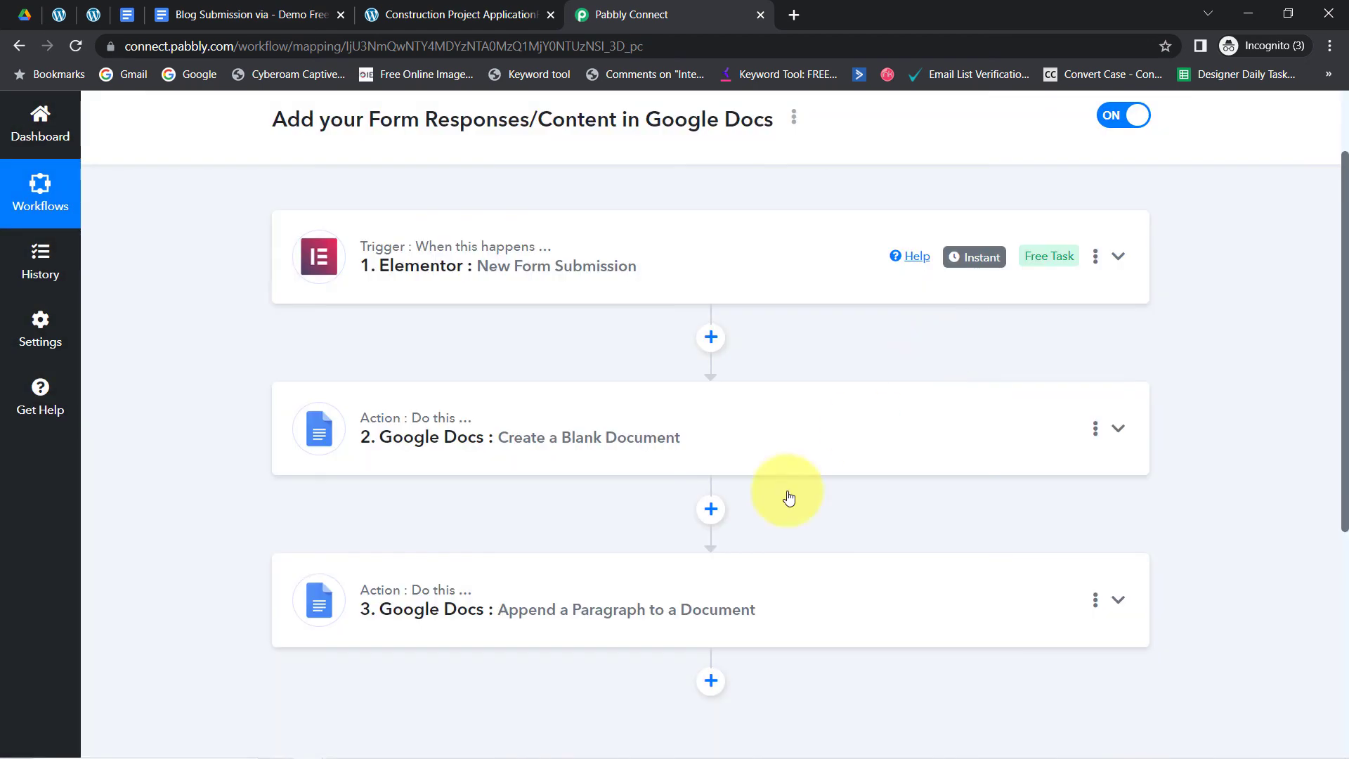
{"action": "scroll", "coordinate": [1340, 278], "scroll_direction": "up", "scroll_amount": 2}
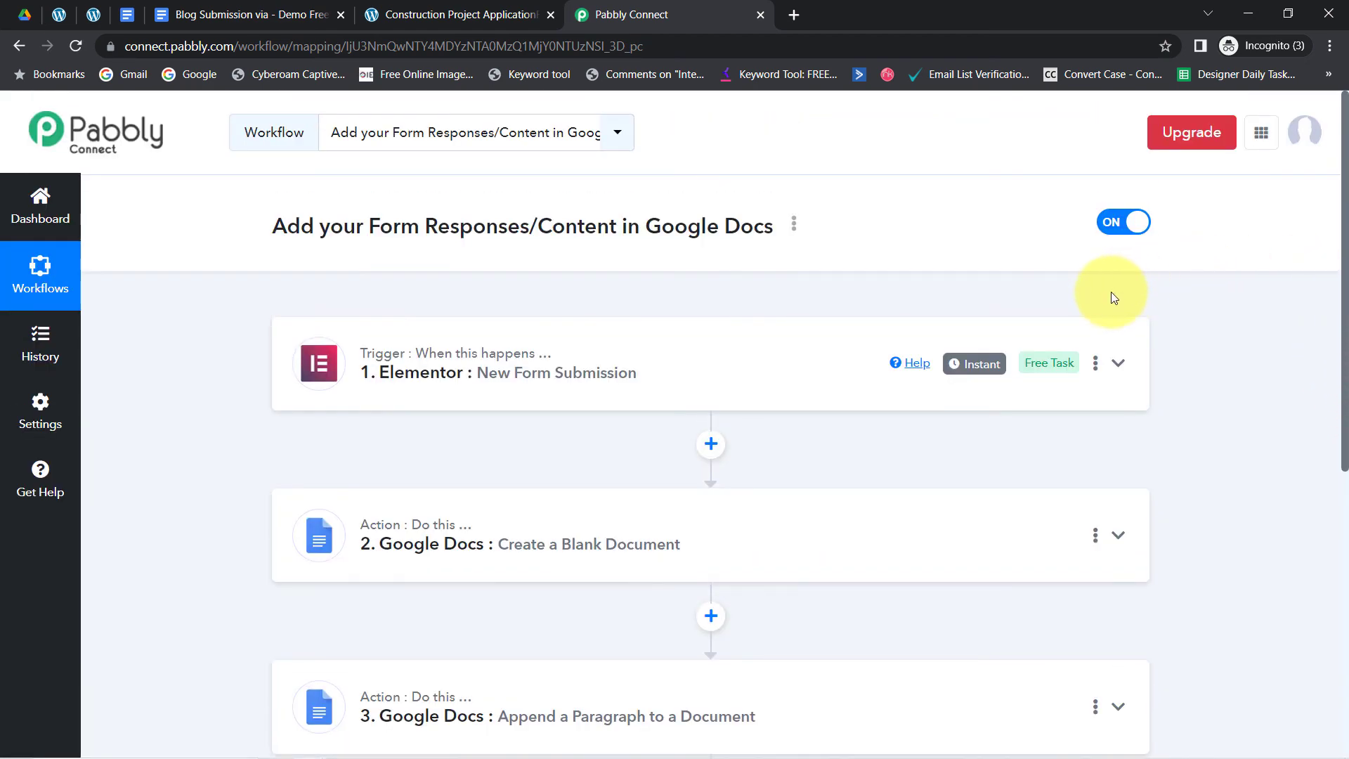